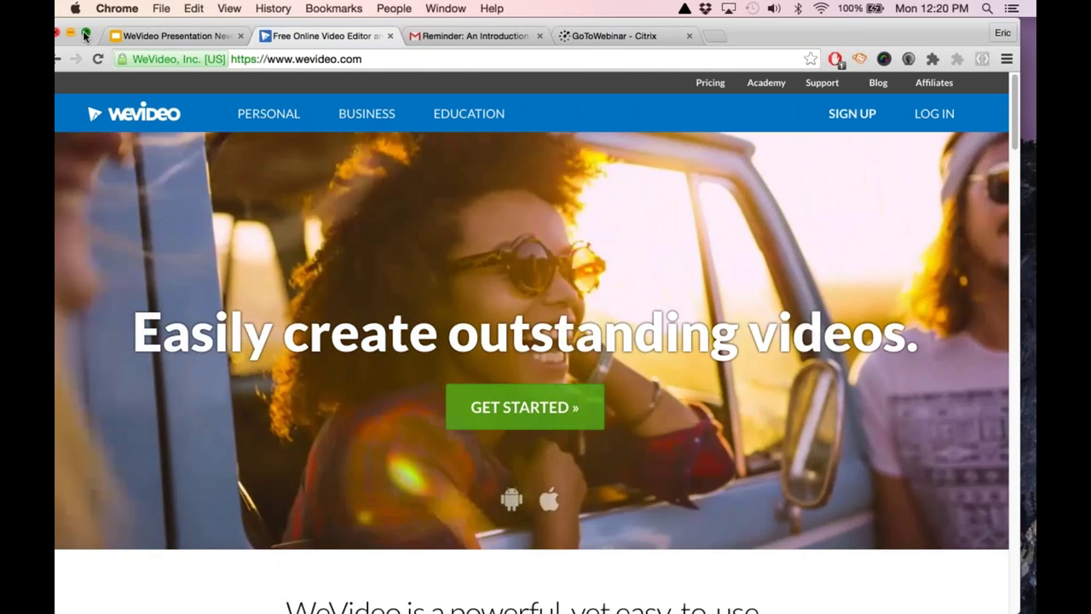
Make the browser window full screen and log in to WeVideo through Google with the teacher's school account
left_click(84, 32)
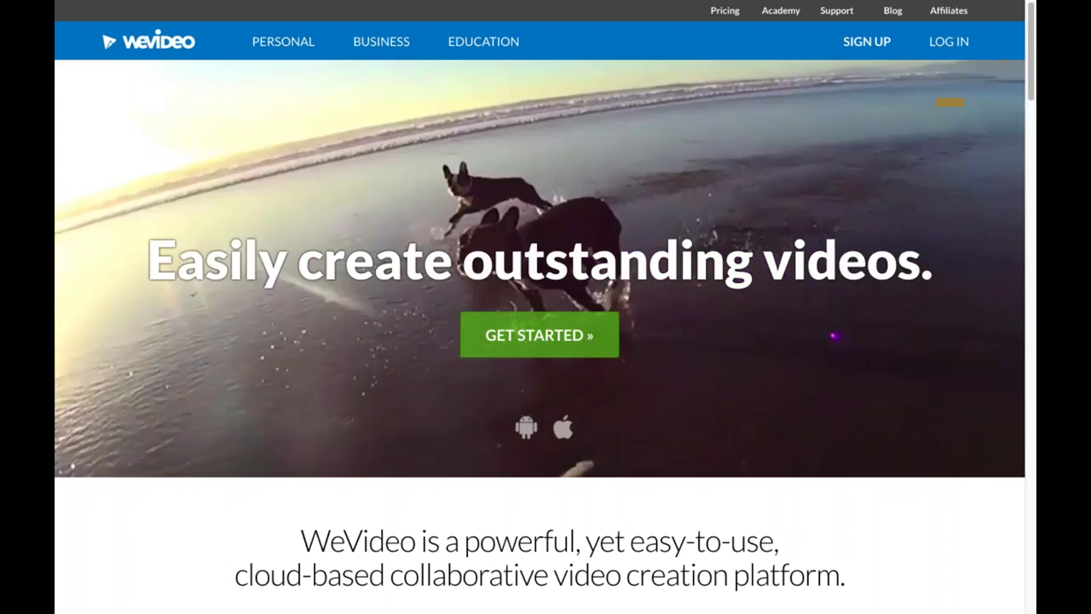
left_click(946, 41)
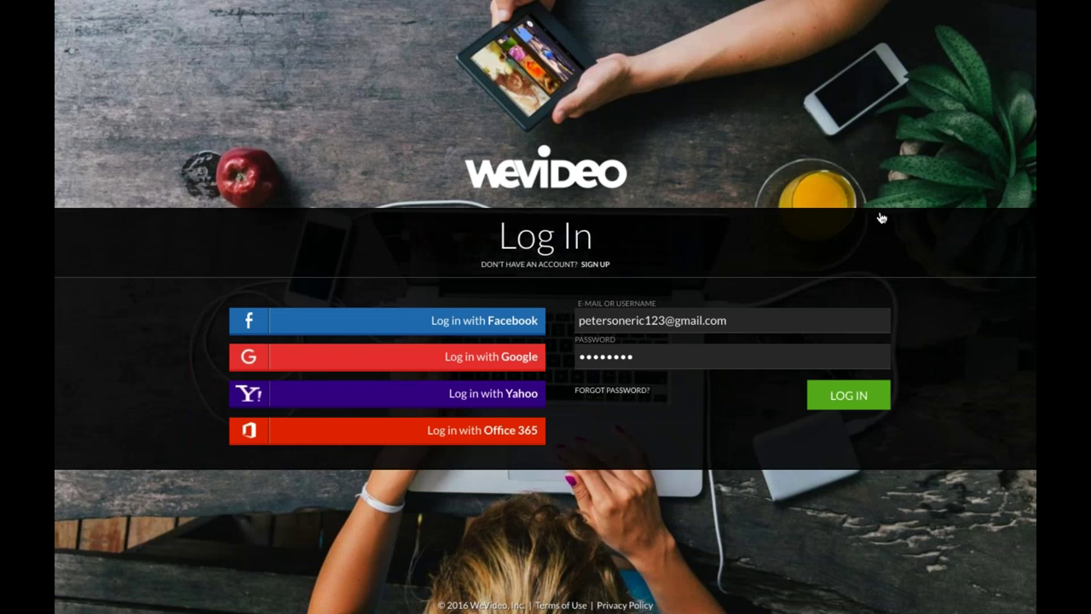
left_click(491, 358)
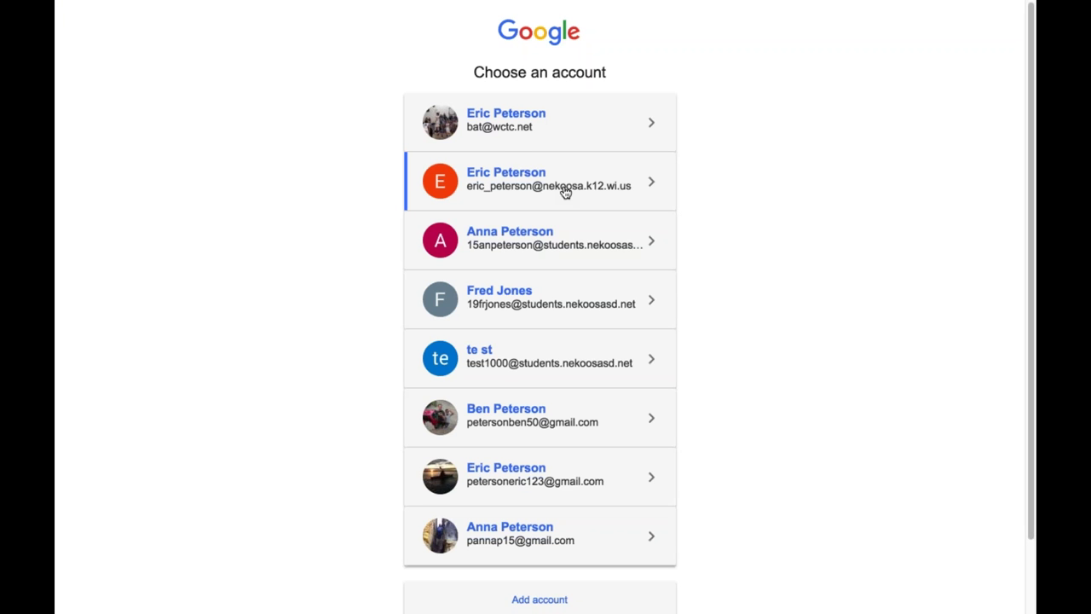
left_click(564, 192)
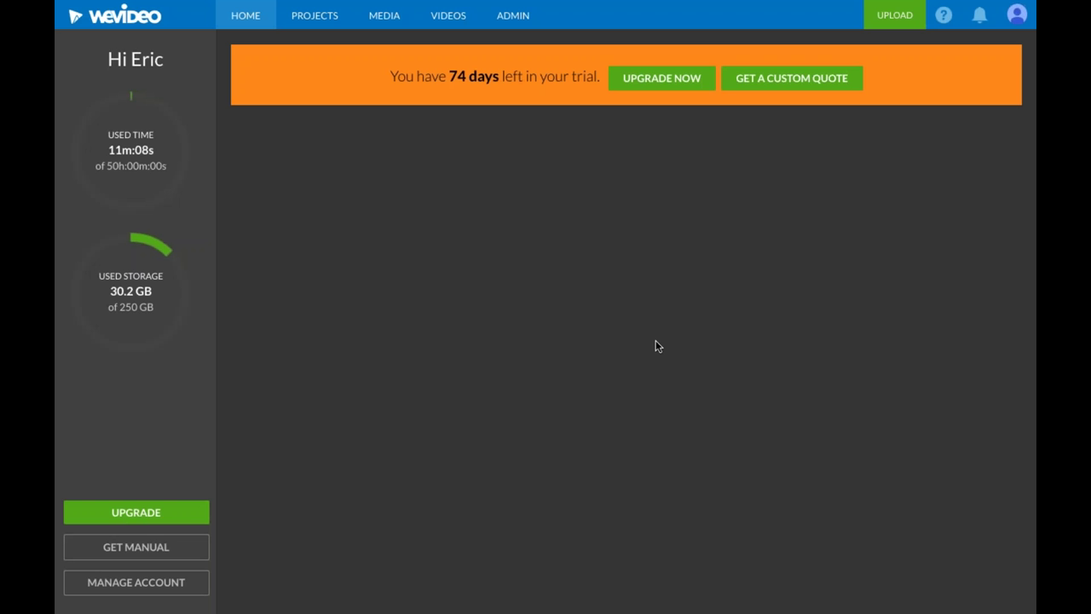
Start a new project in the My Projects list and title it AV
scroll(492, 271, "down", 1)
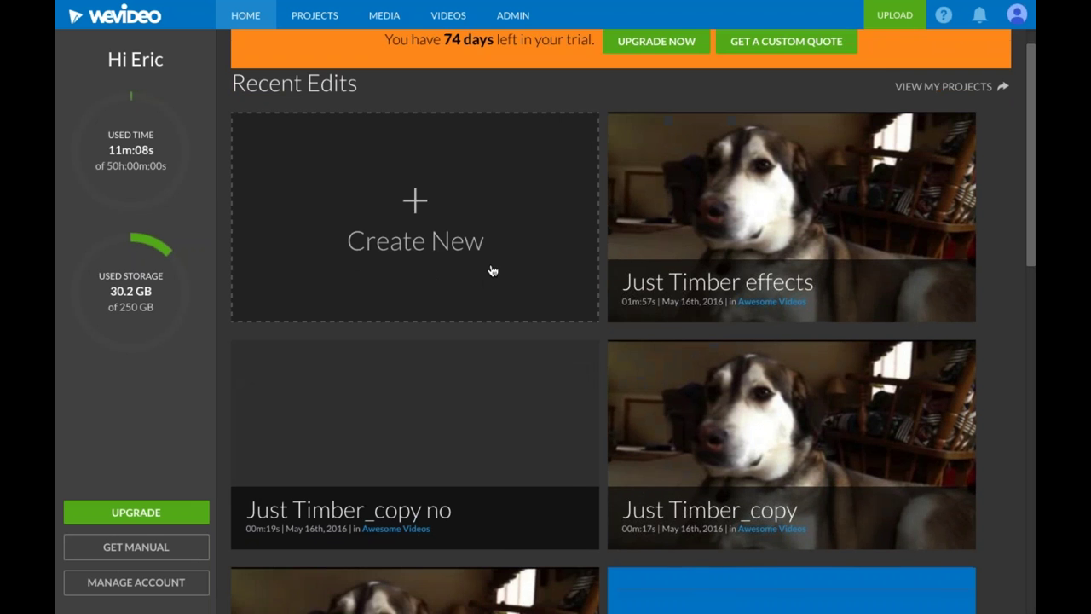
scroll(492, 271, "down", 1)
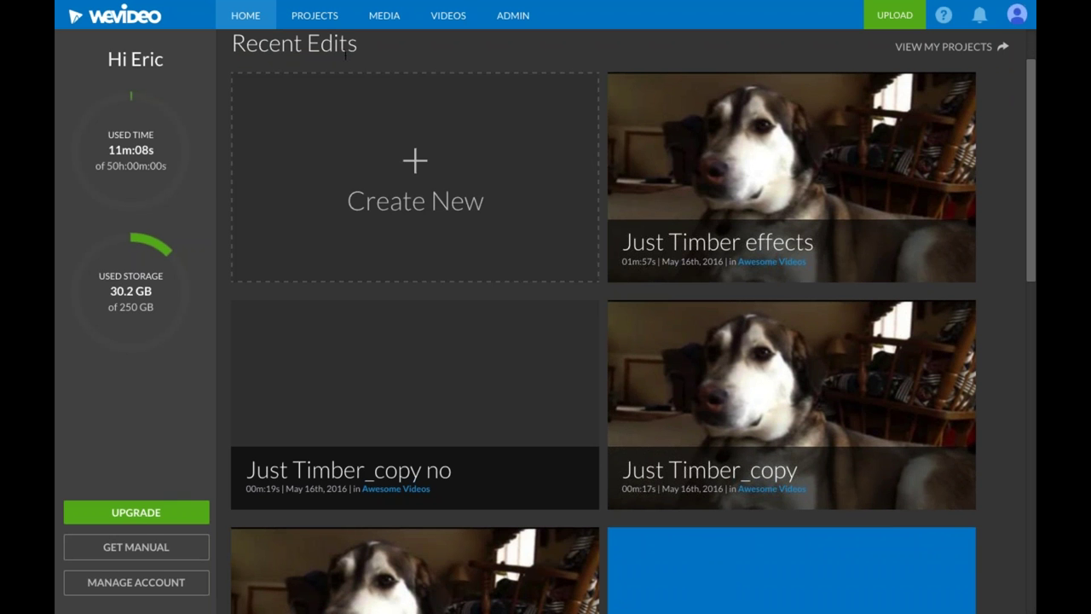
mouse_move(510, 354)
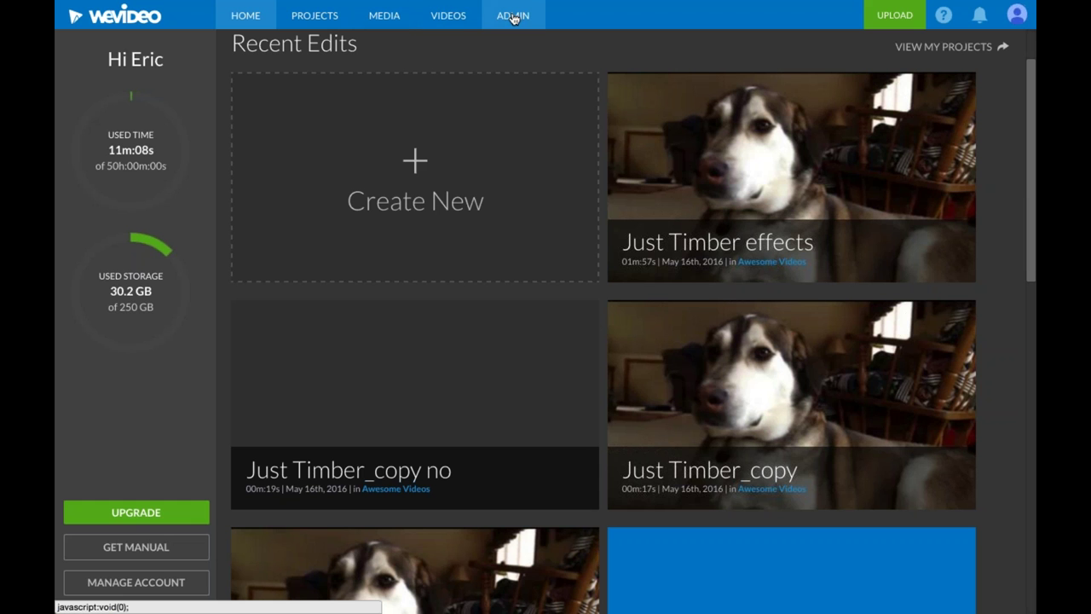
mouse_move(867, 29)
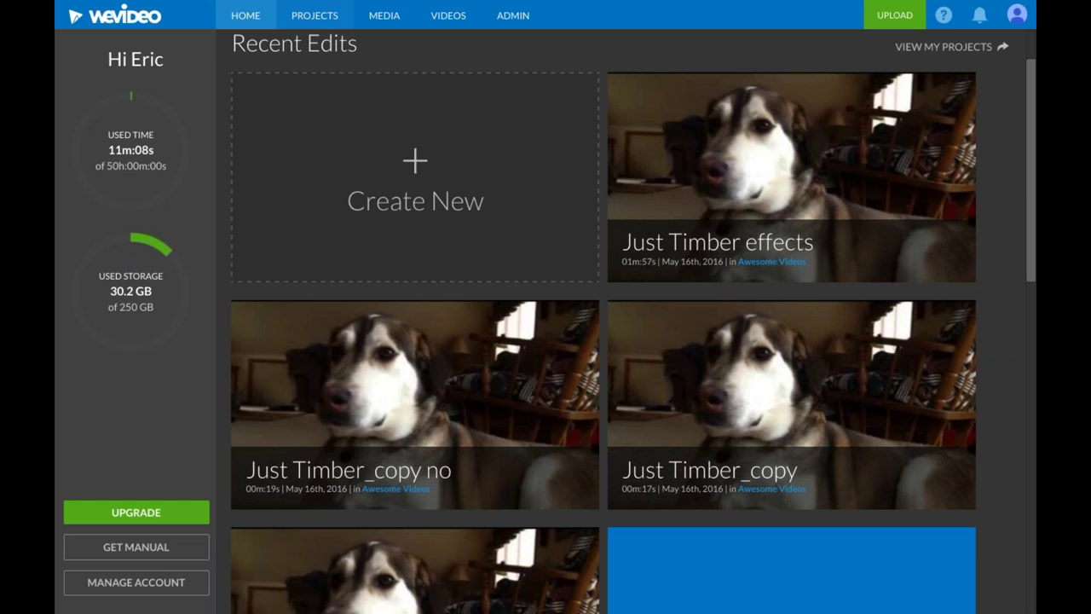
left_click(313, 18)
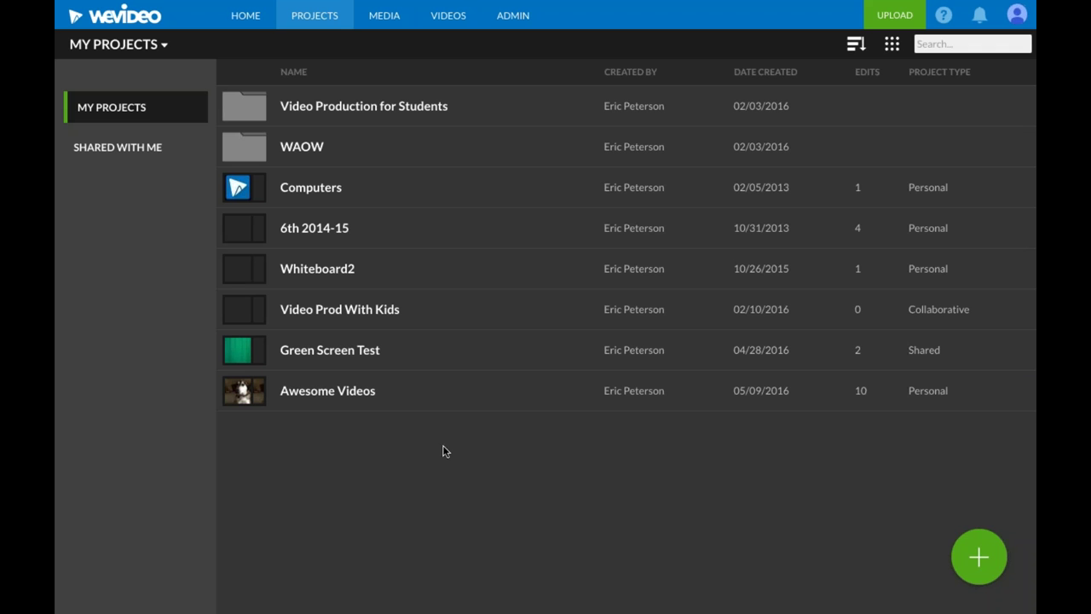
mouse_move(980, 554)
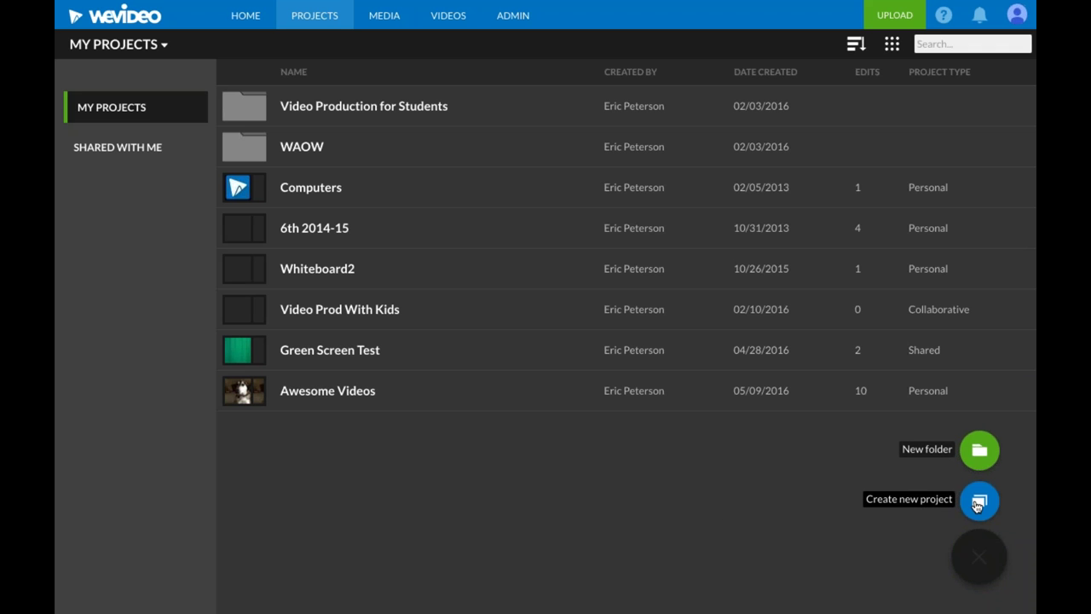
left_click(978, 503)
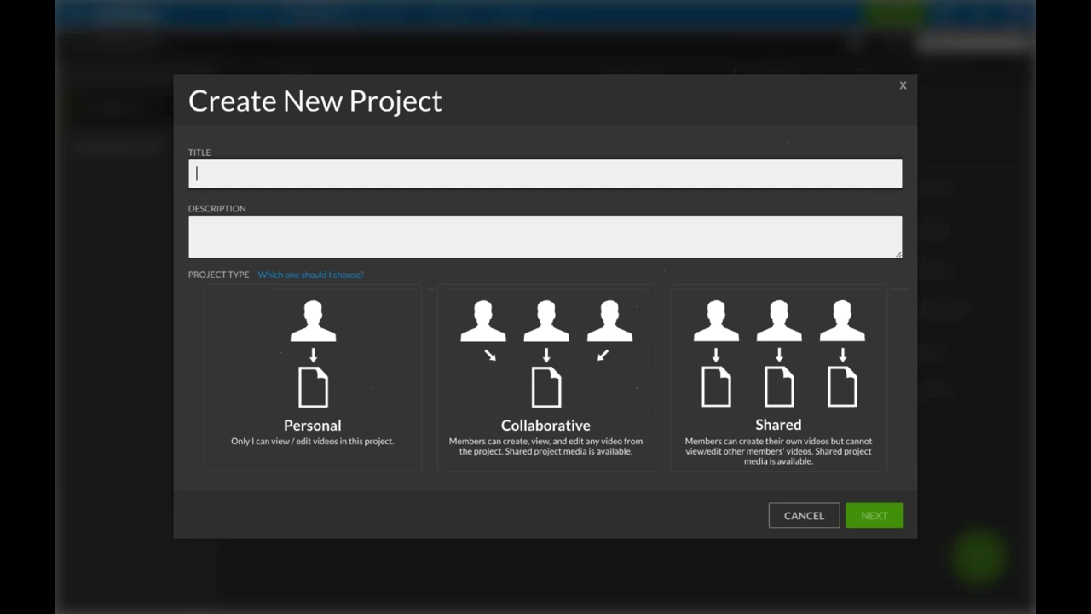
type("AV")
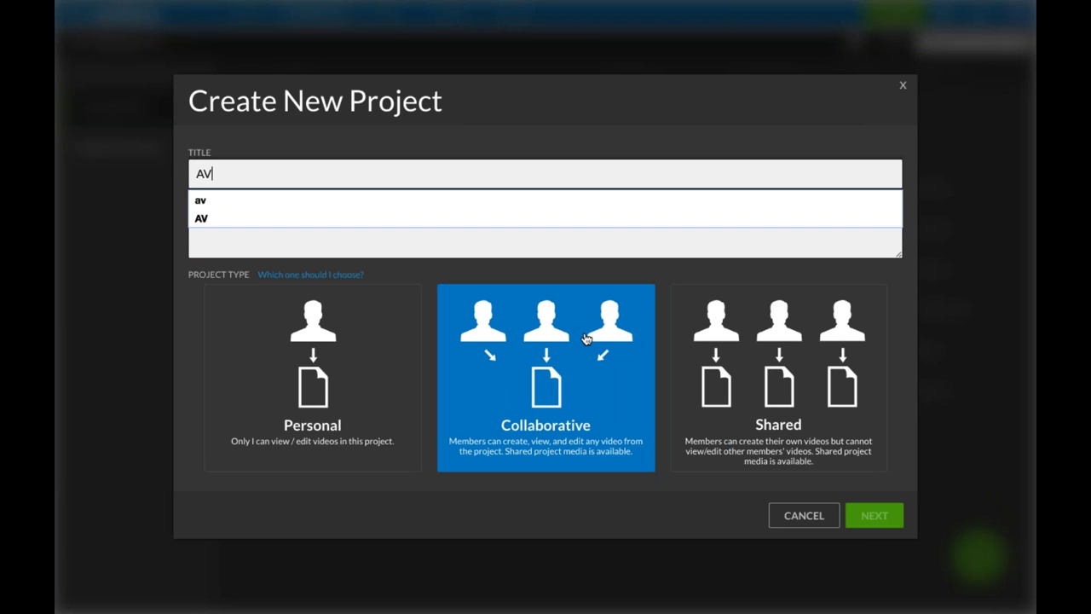
left_click(722, 365)
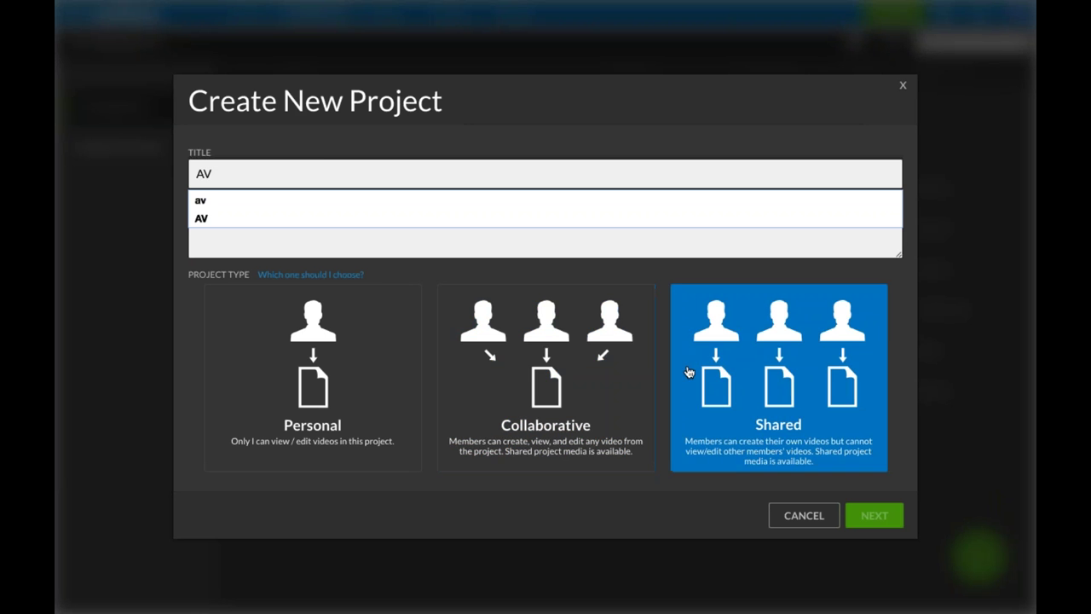
left_click(588, 363)
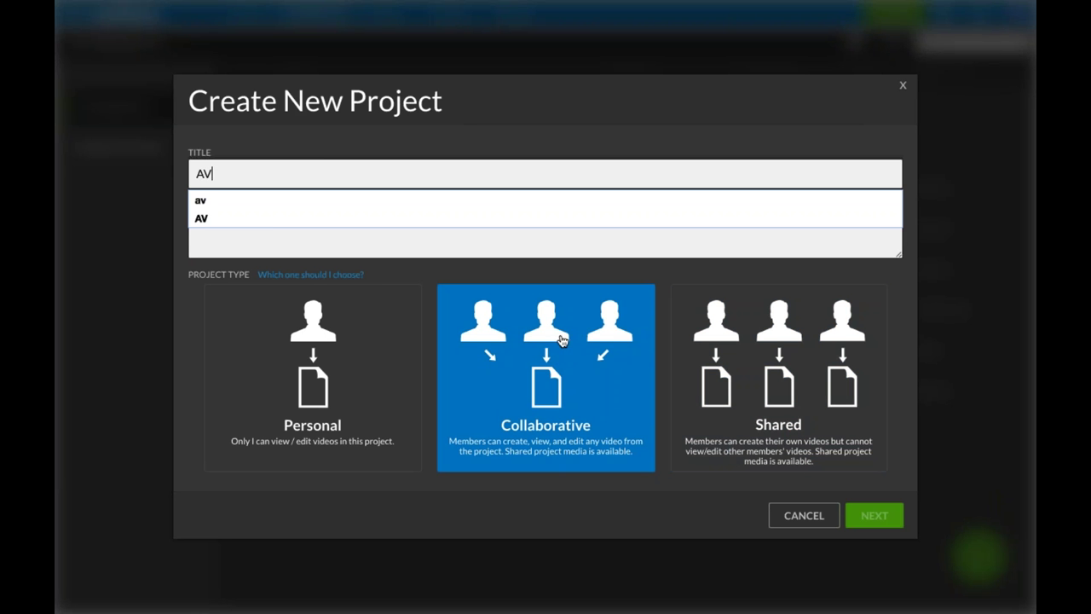
left_click(801, 367)
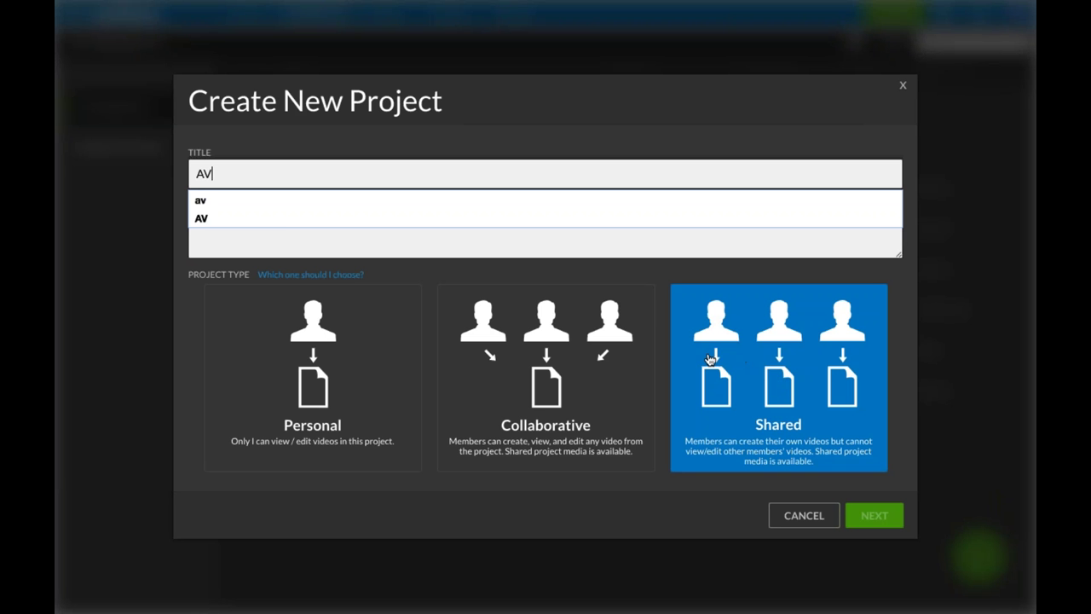
left_click(546, 365)
left_click(728, 349)
Create the AV project as Personal without adding media, and start a new video in it
left_click(311, 384)
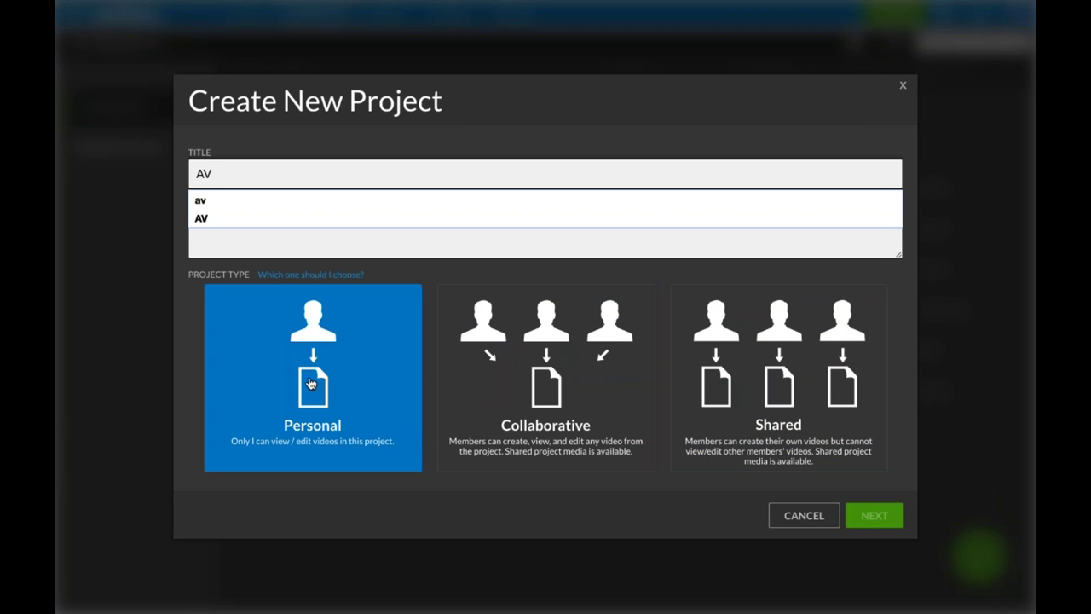
left_click(320, 381)
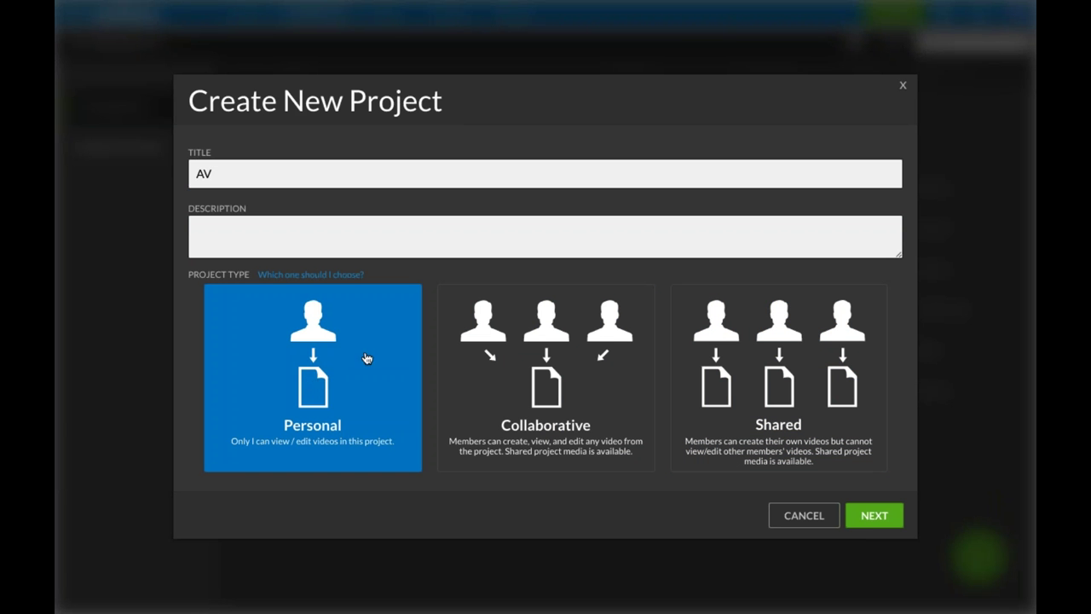
left_click(875, 520)
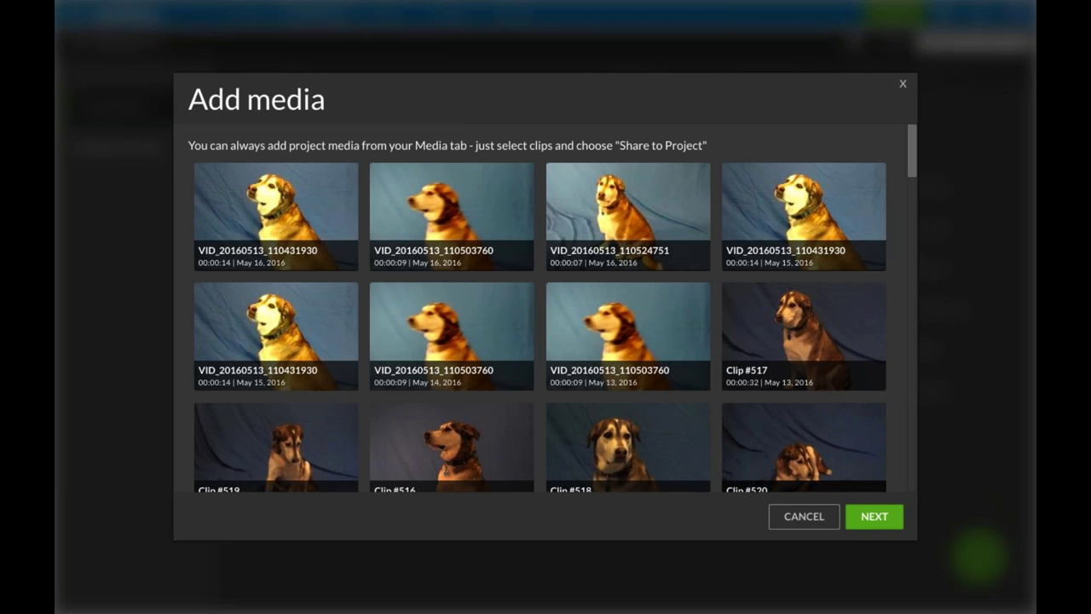
left_click(873, 515)
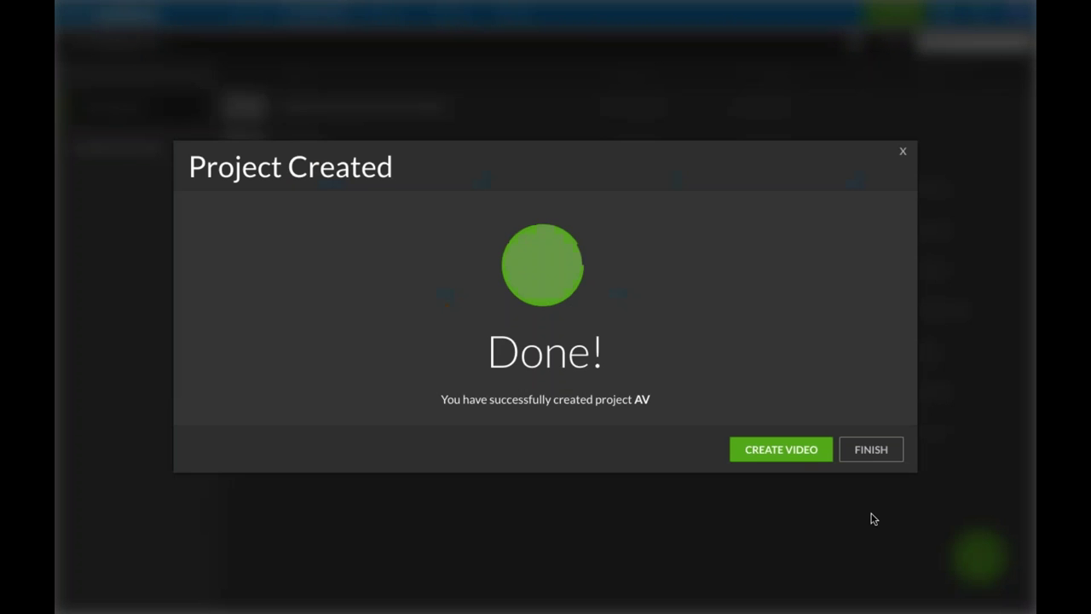
left_click(781, 449)
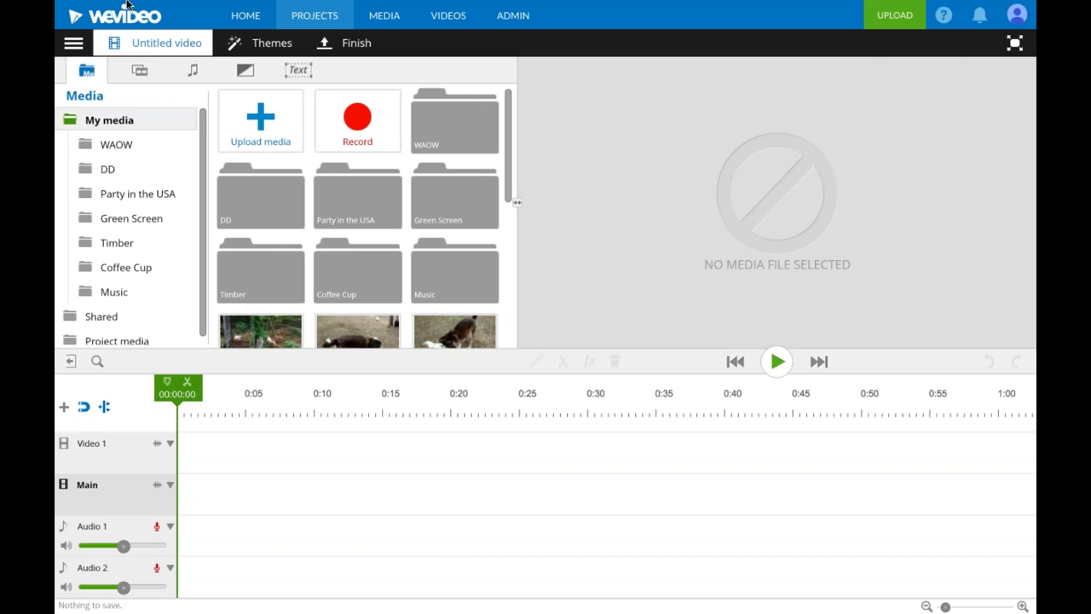
Switch the untitled video's editor from the timeline to Storyboard mode
mouse_move(130, 3)
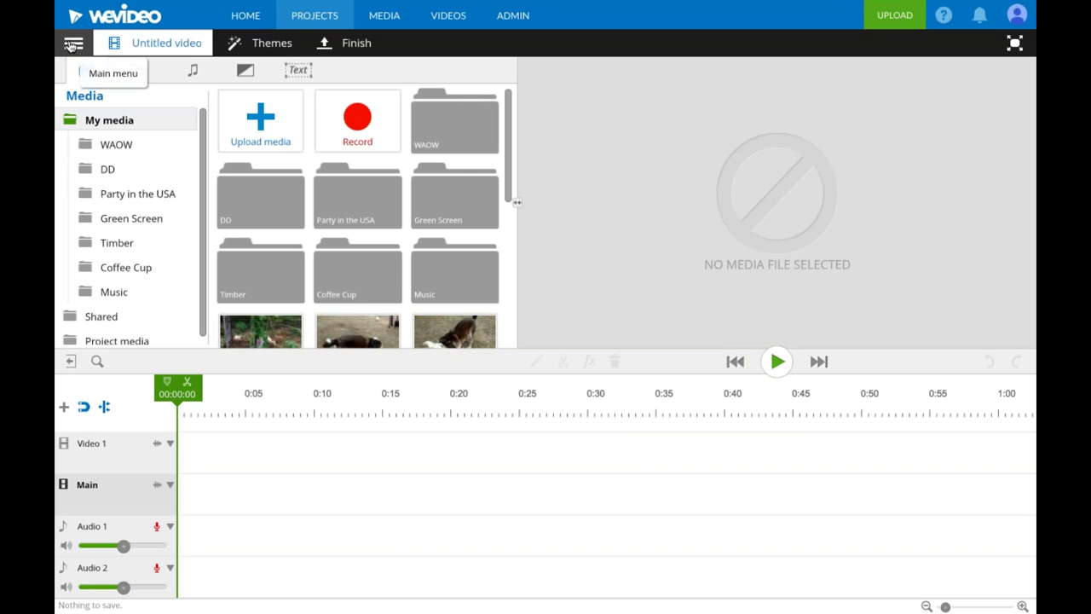
left_click(72, 44)
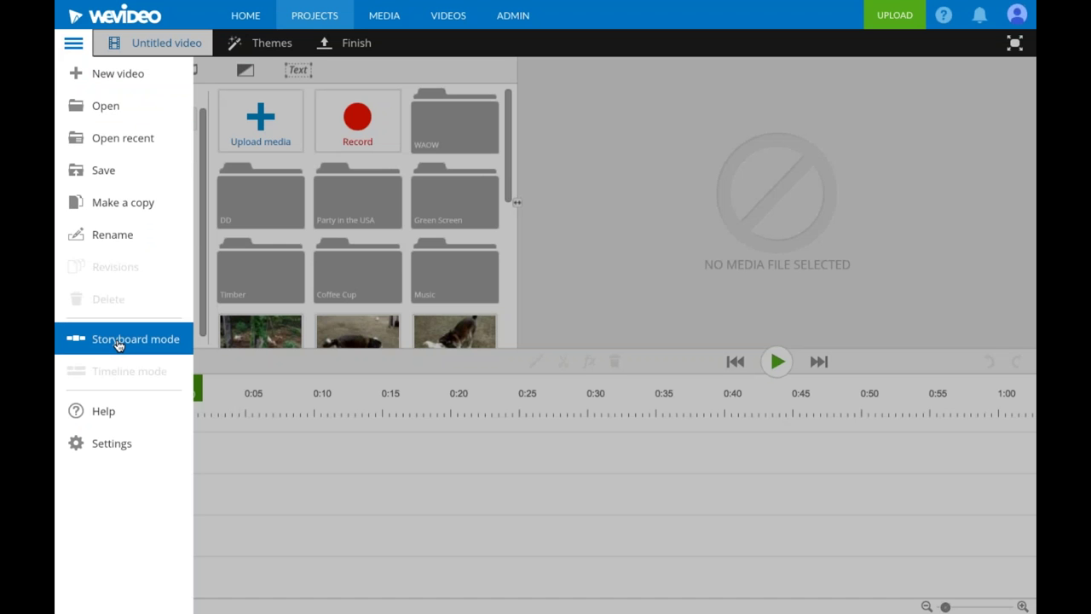
left_click(460, 484)
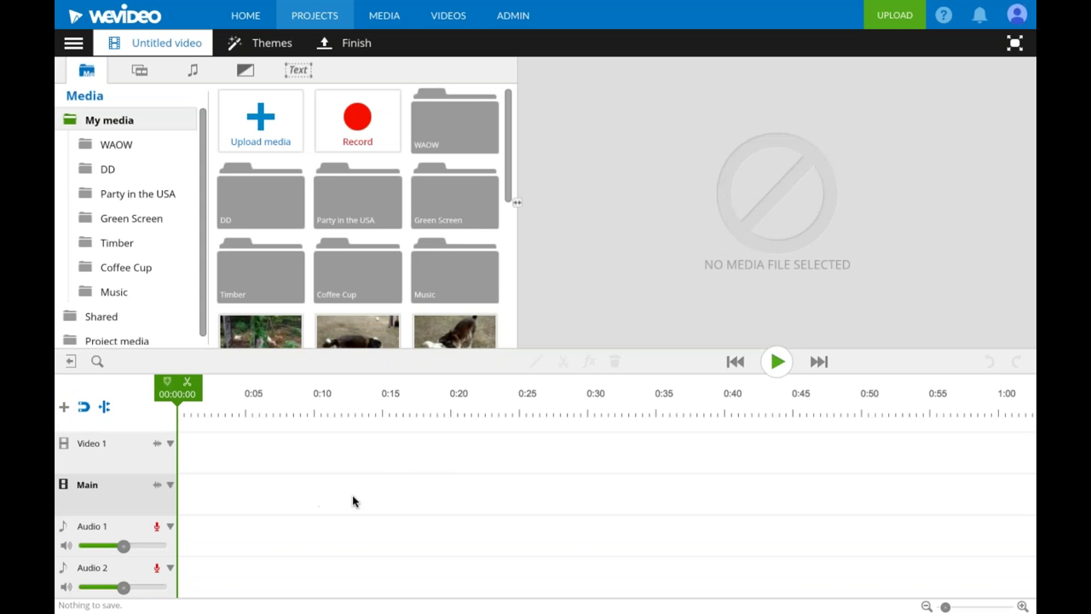
left_click(75, 47)
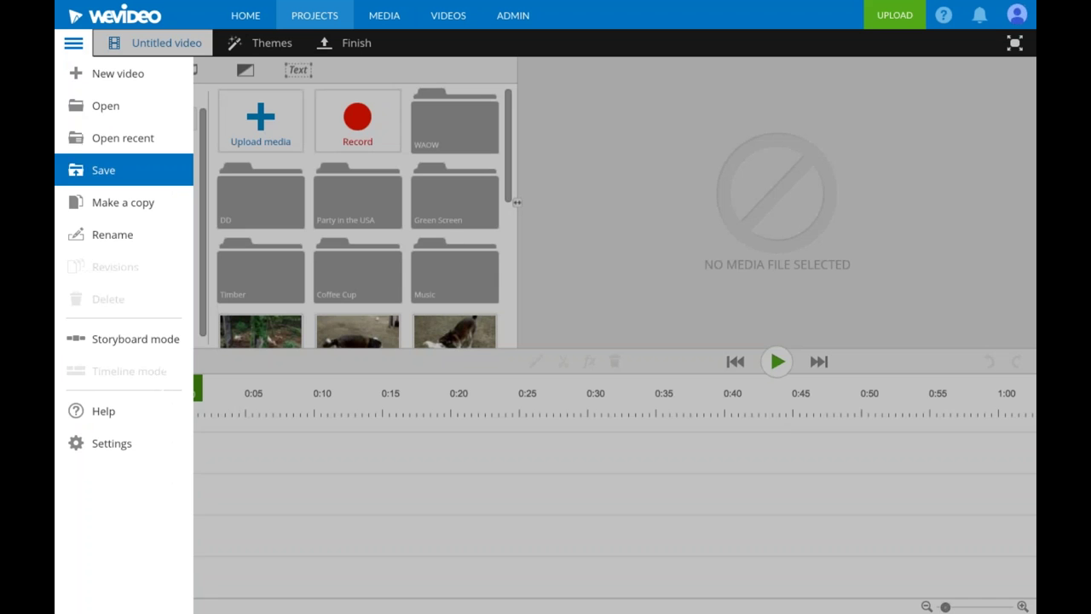
left_click(97, 338)
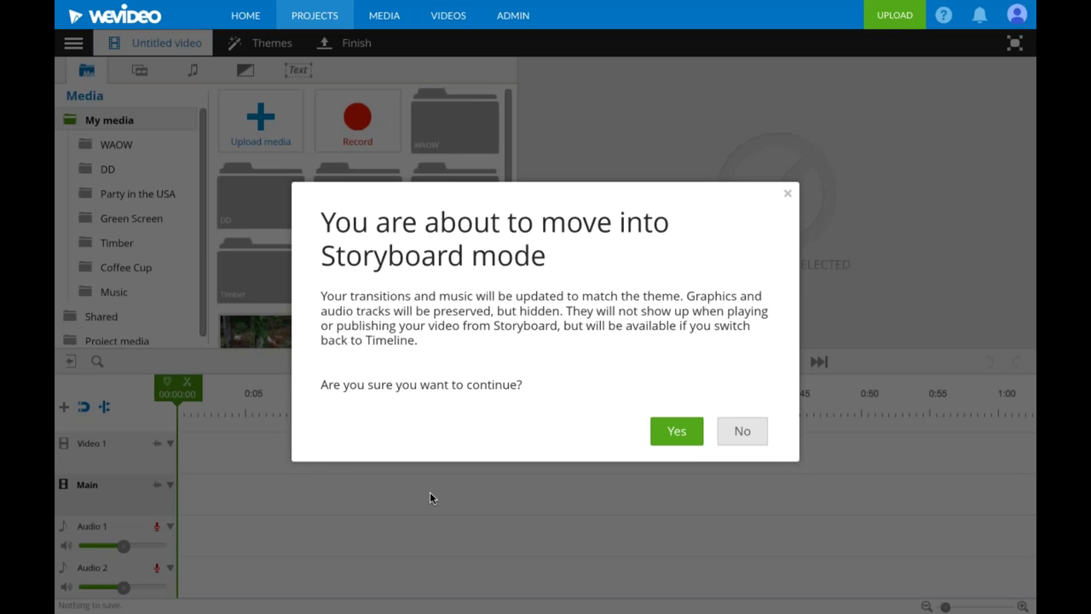
left_click(688, 431)
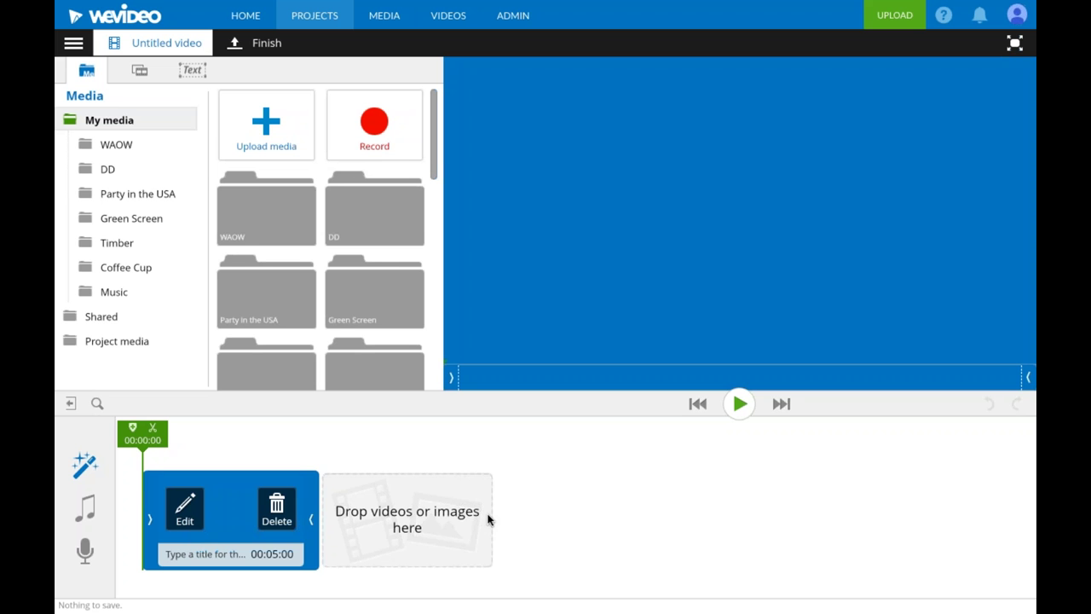
Return the editor to Timeline mode and delete the placeholder title clip from the Main track
left_click(74, 45)
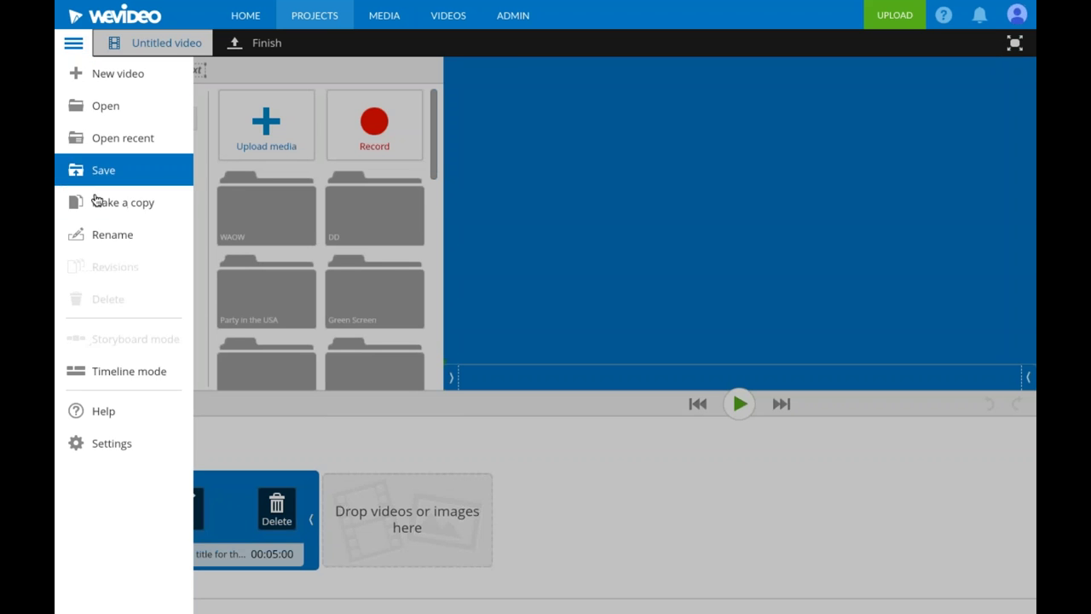
left_click(120, 371)
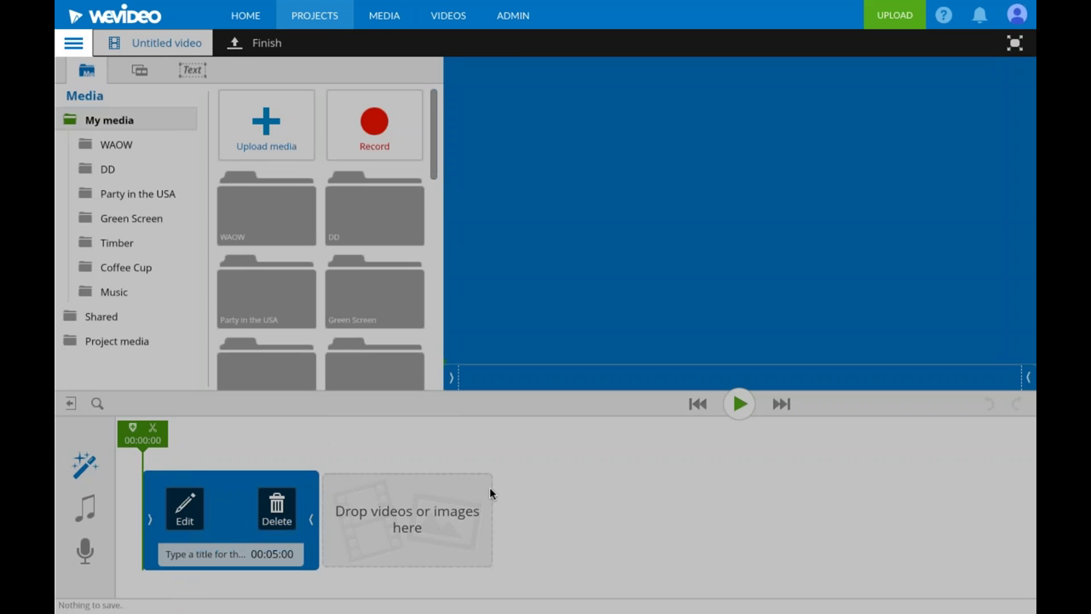
left_click(521, 497)
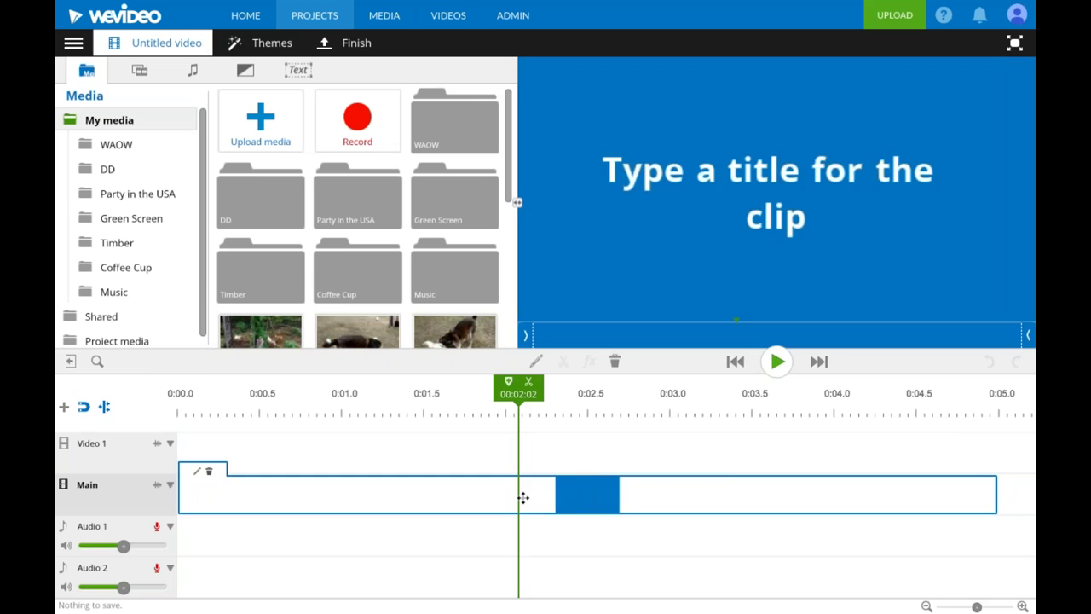
key("Delete")
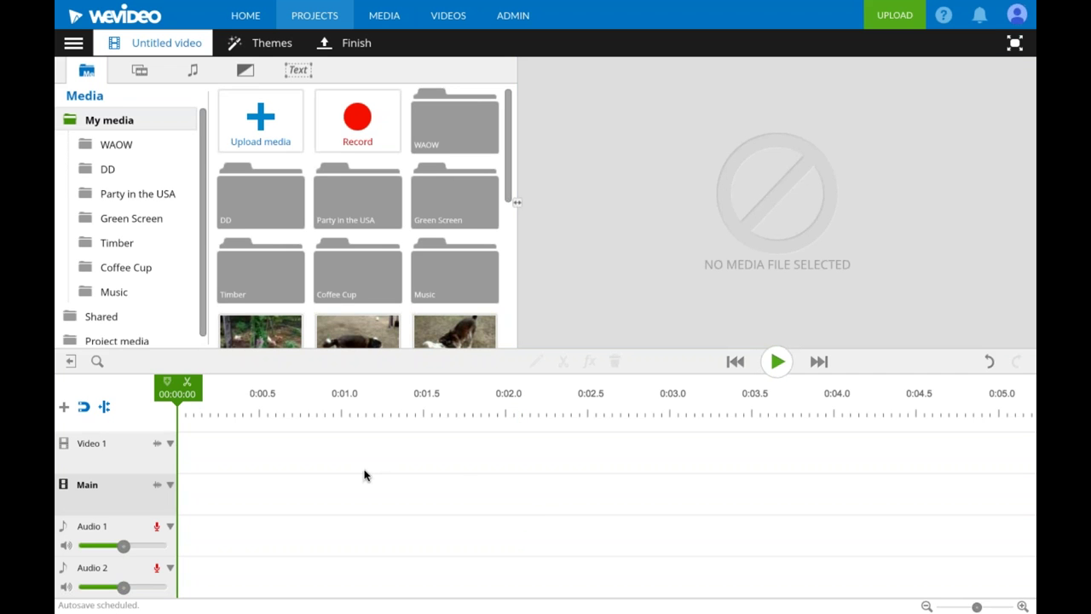
Open the media upload dialog and browse the computer's folders without selecting any file
left_click(893, 17)
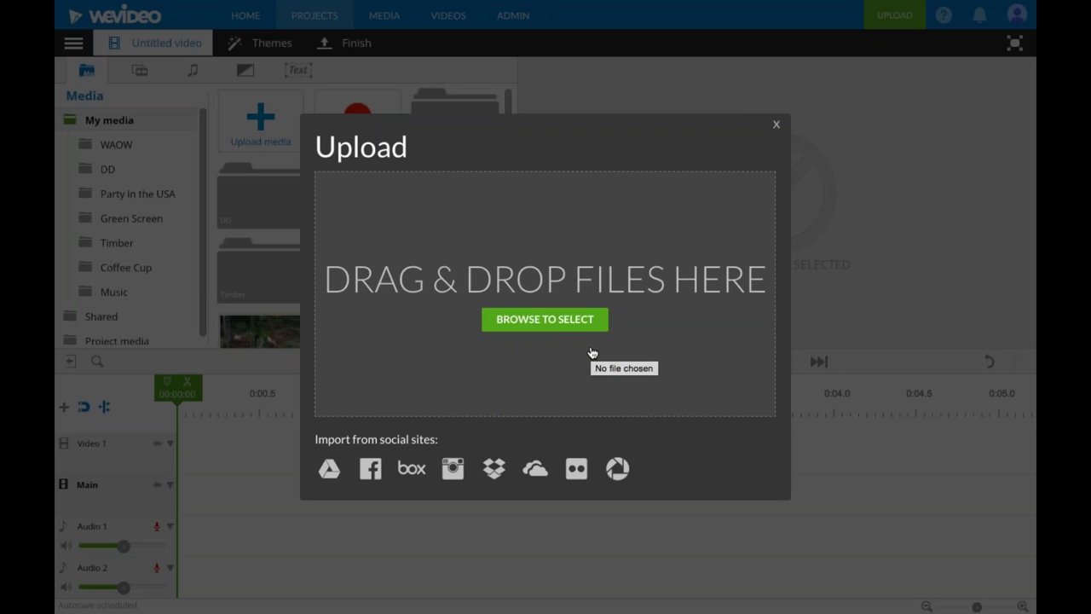
left_click(537, 322)
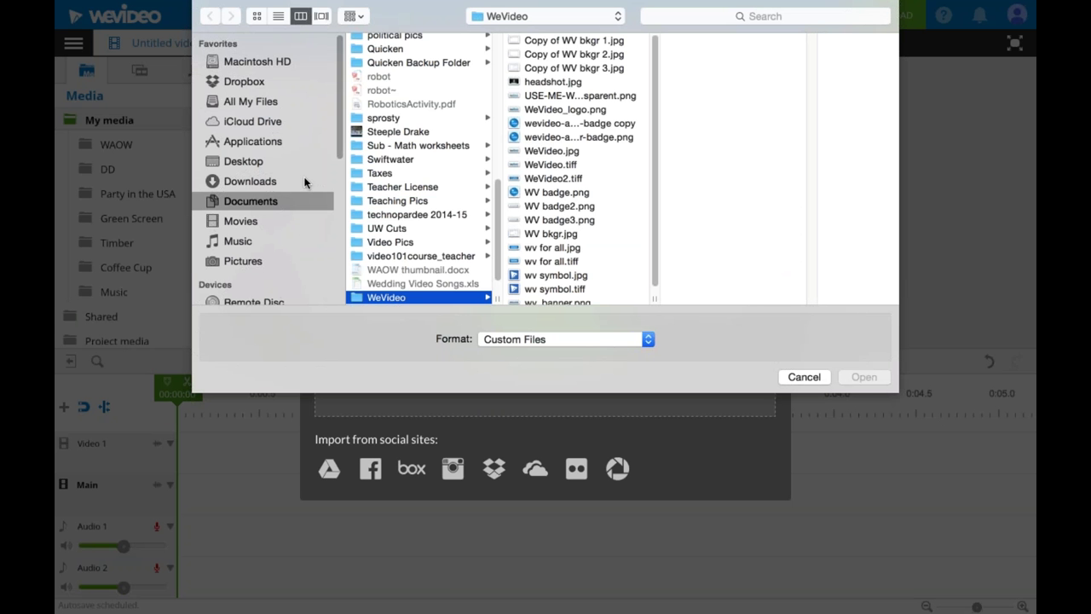
left_click_drag(339, 151, 324, 216)
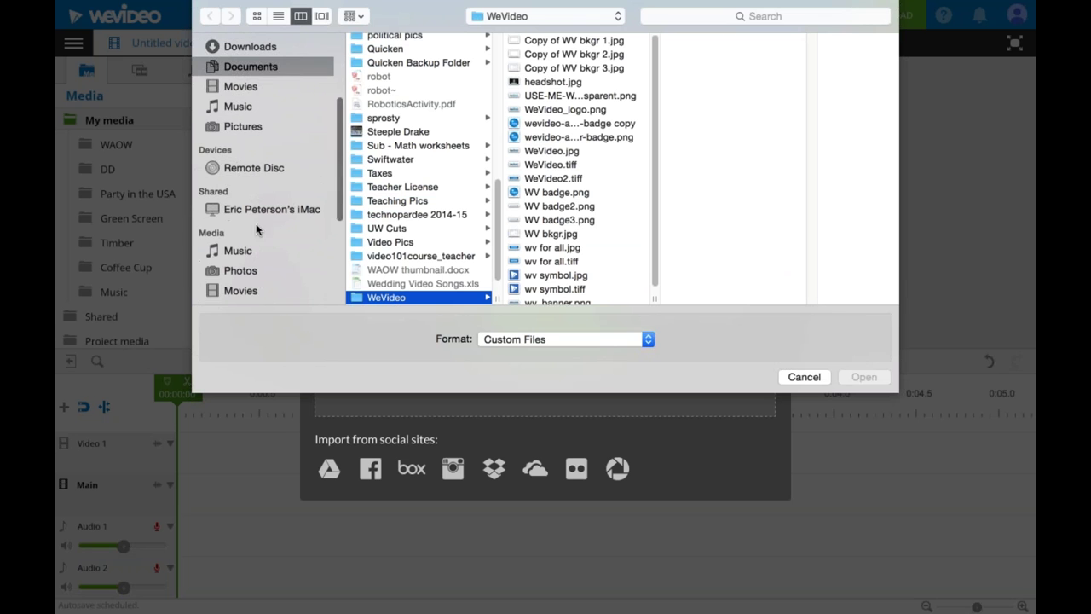
left_click(803, 377)
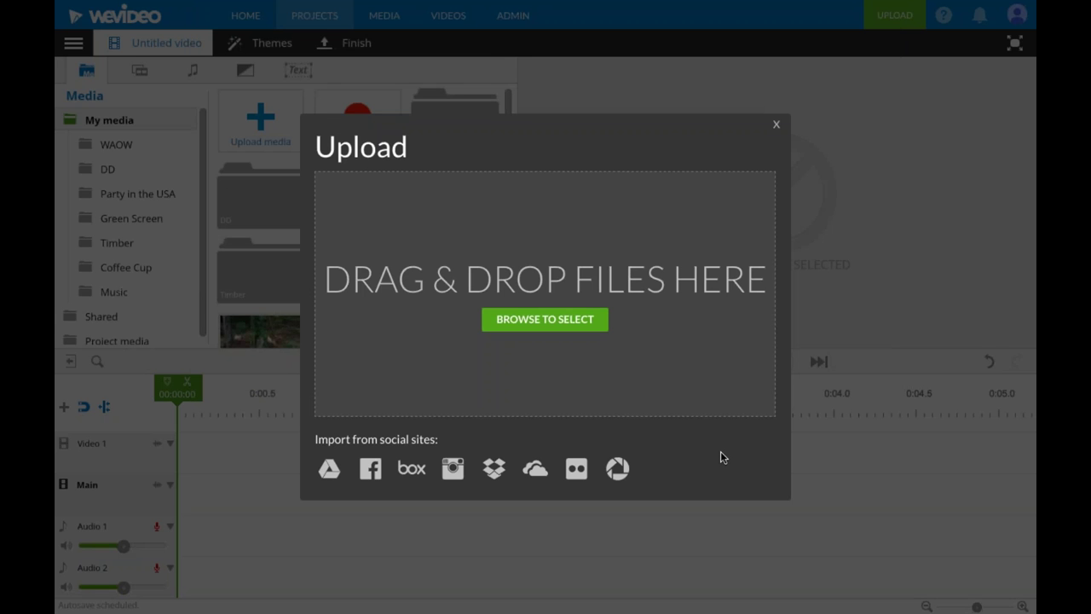
Import the video VID_20160513_110503760.mp4 from Google Drive's Blue screen folder into My Media and dismiss the upload status
left_click(329, 469)
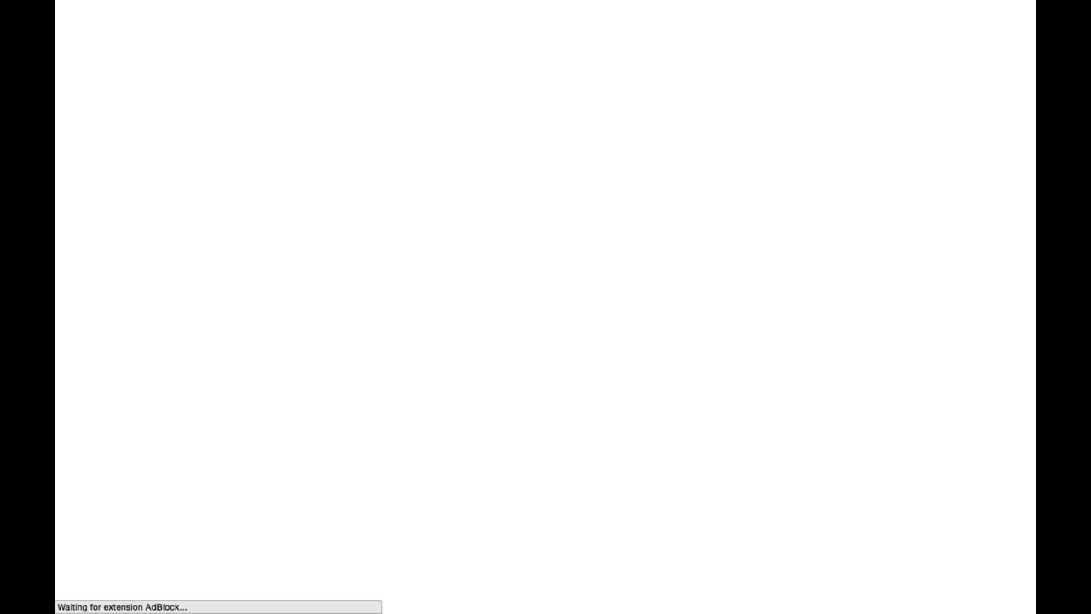
left_click(572, 191)
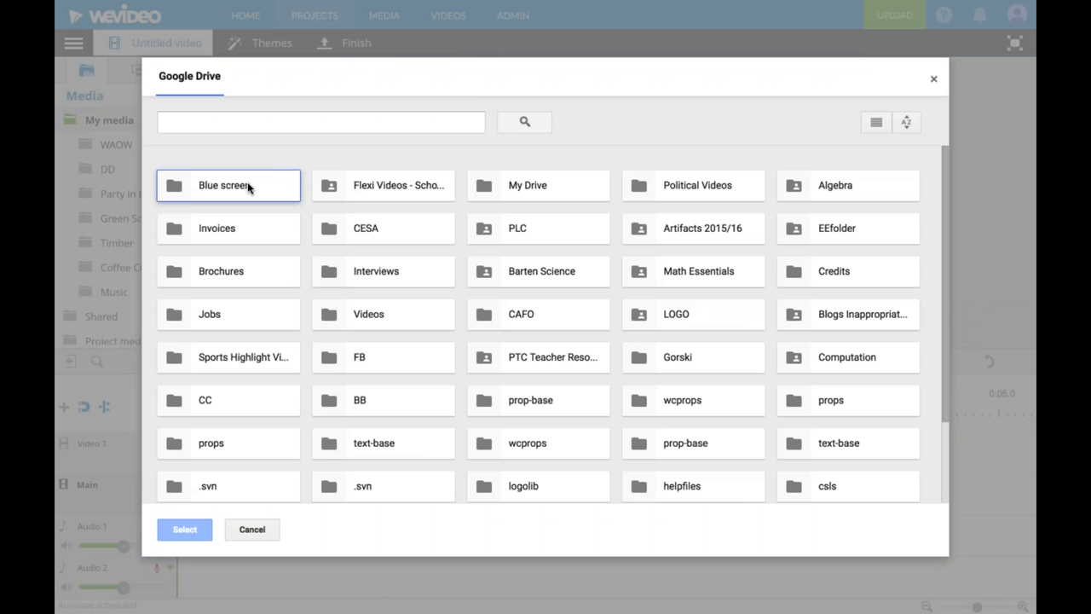
double_click(248, 185)
left_click(267, 241)
left_click(190, 530)
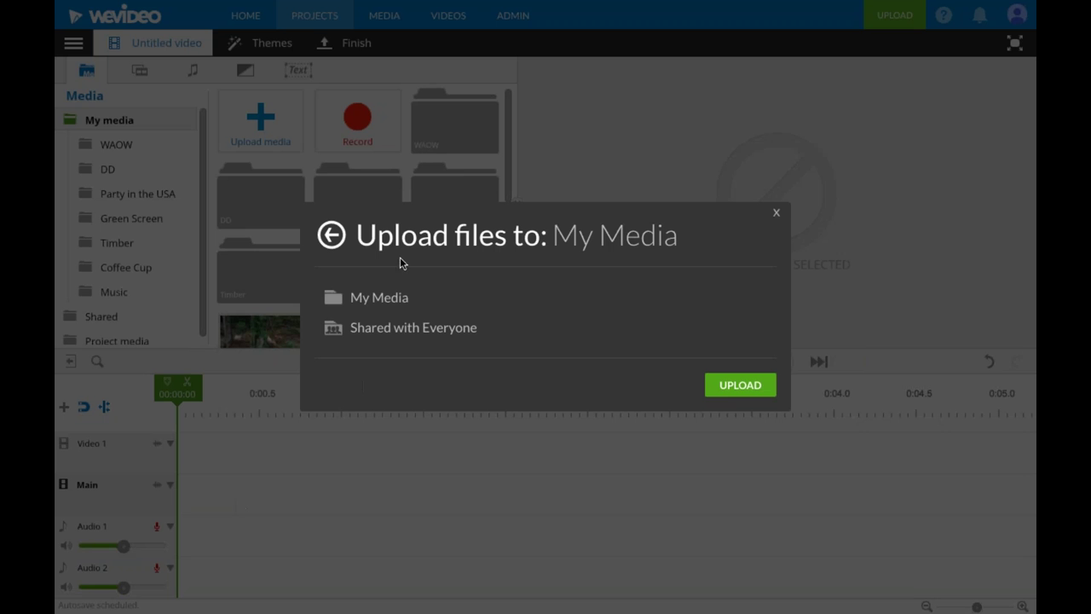
left_click(378, 297)
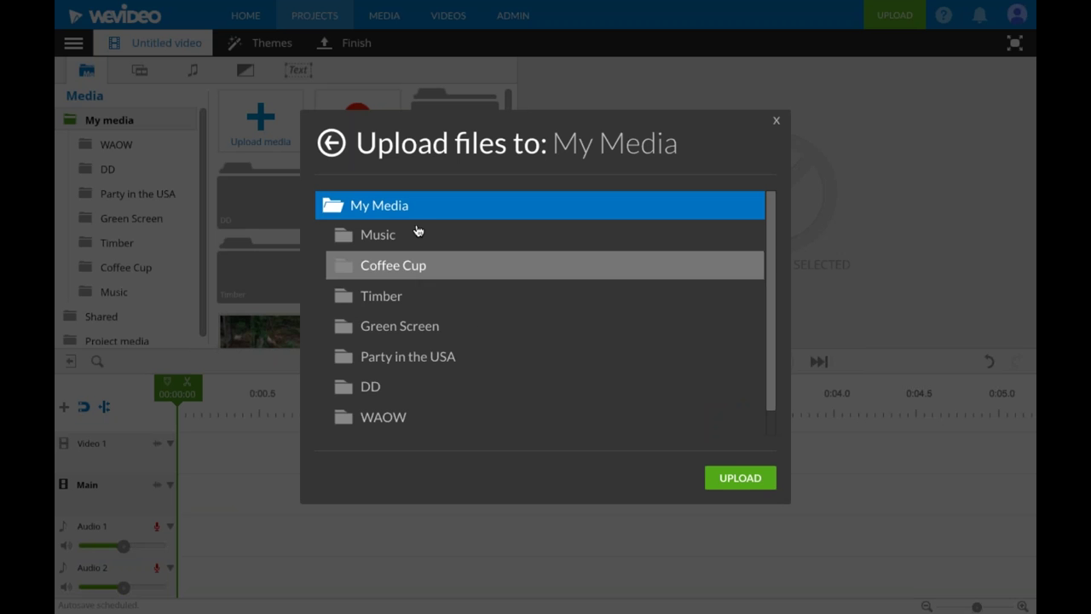
left_click(735, 477)
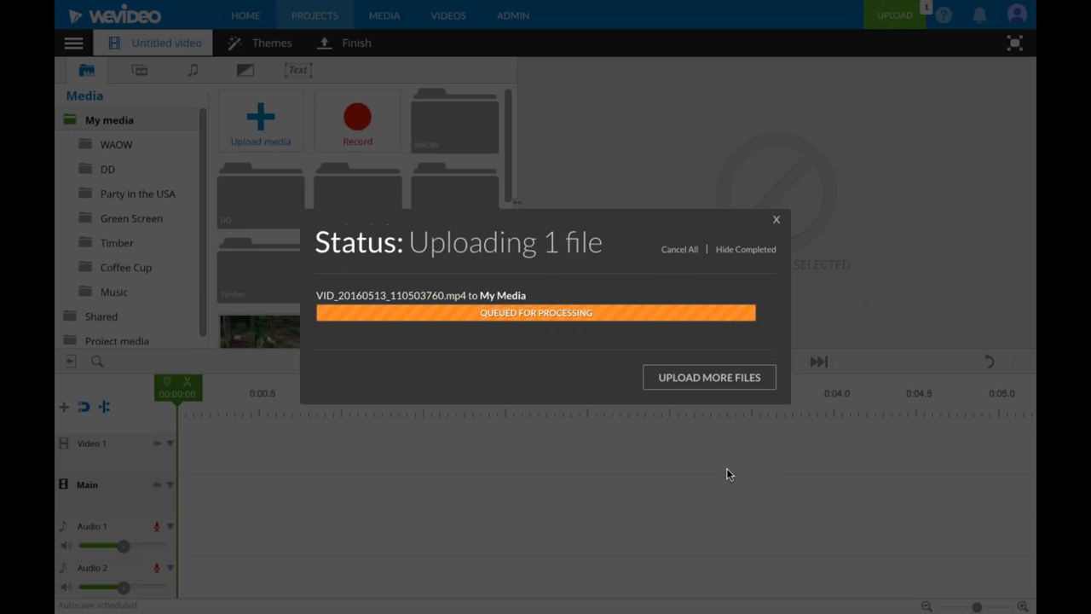
left_click(776, 220)
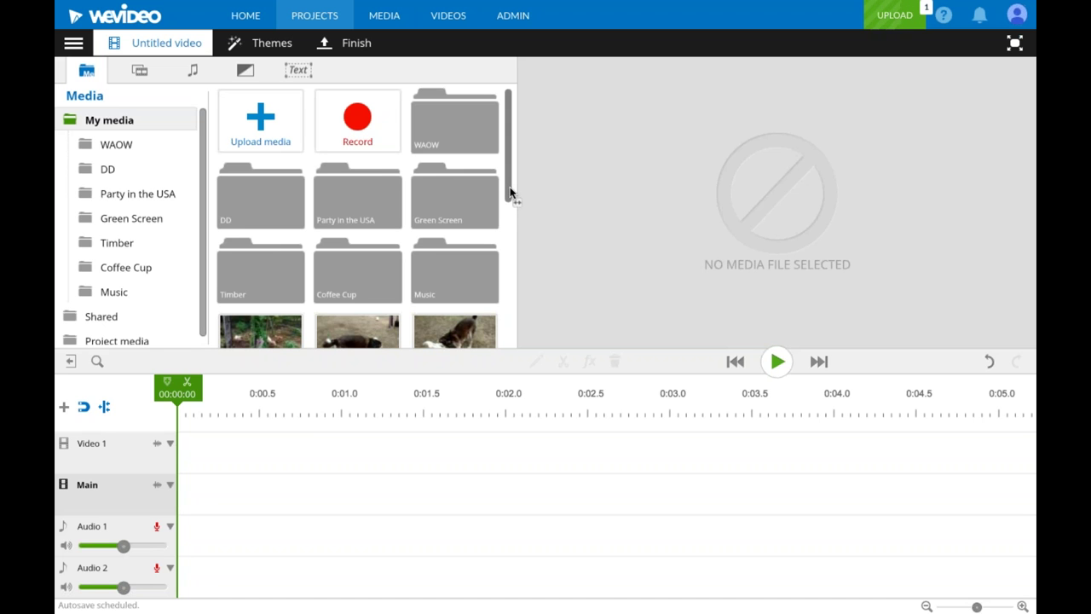
Record a short webcam clip with audio on, save it to My Media, and dismiss the upload status
left_click(353, 135)
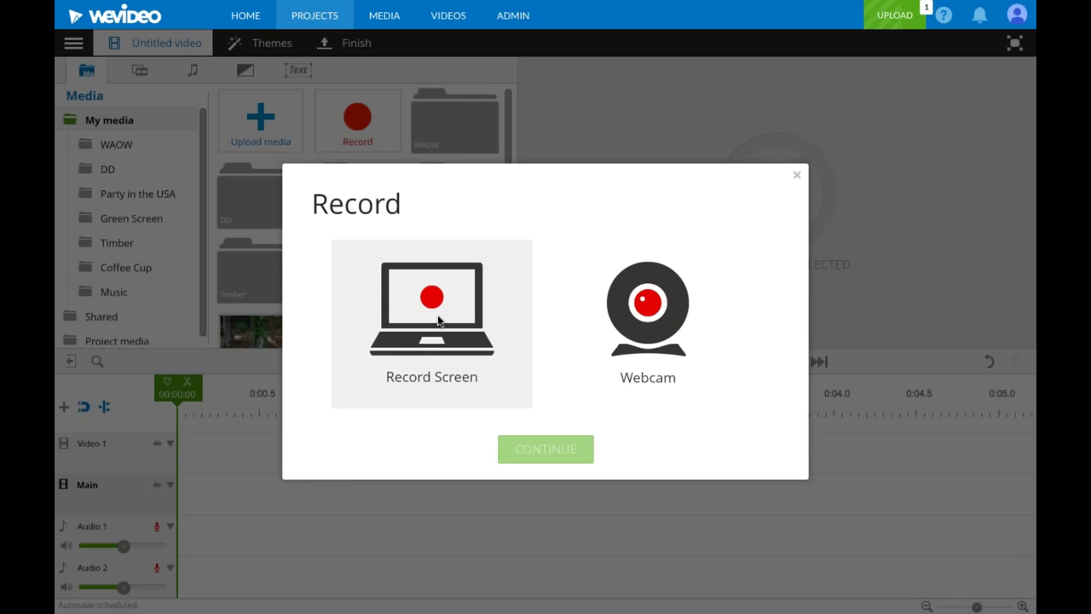
left_click(653, 319)
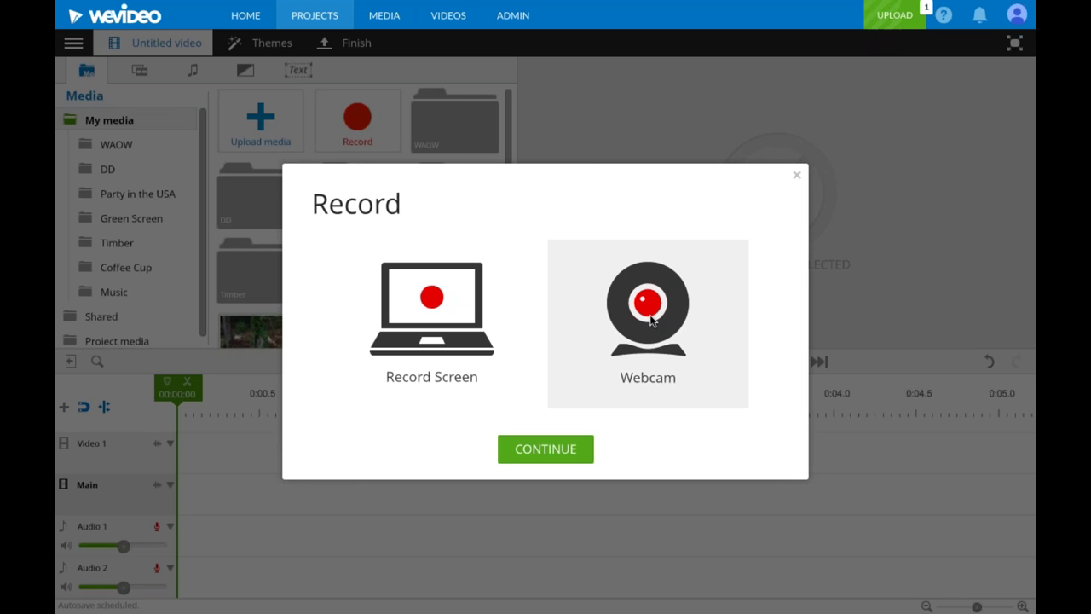
left_click(564, 447)
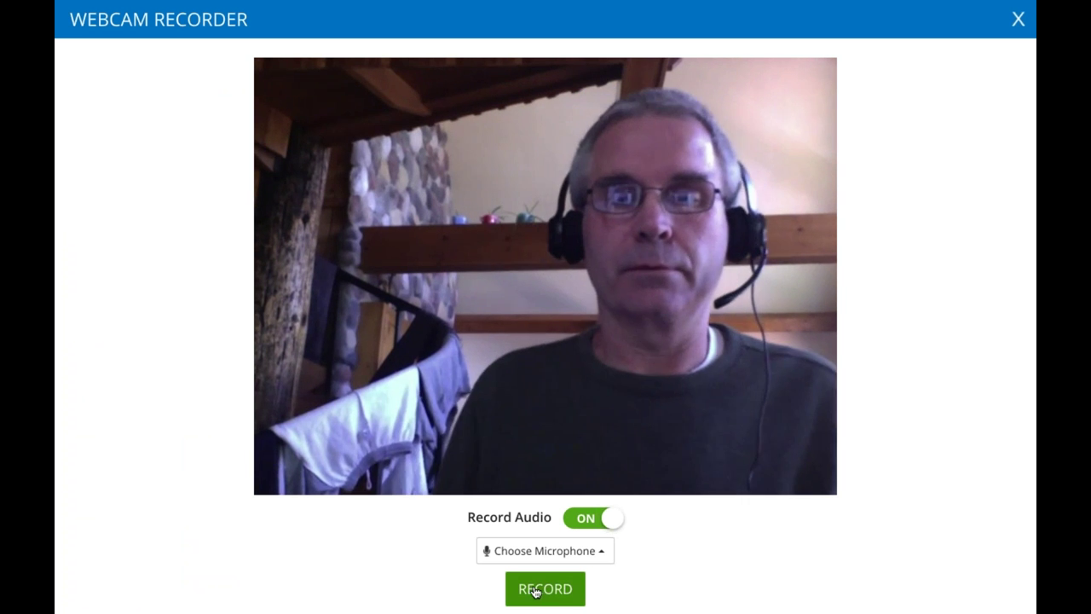
left_click(544, 591)
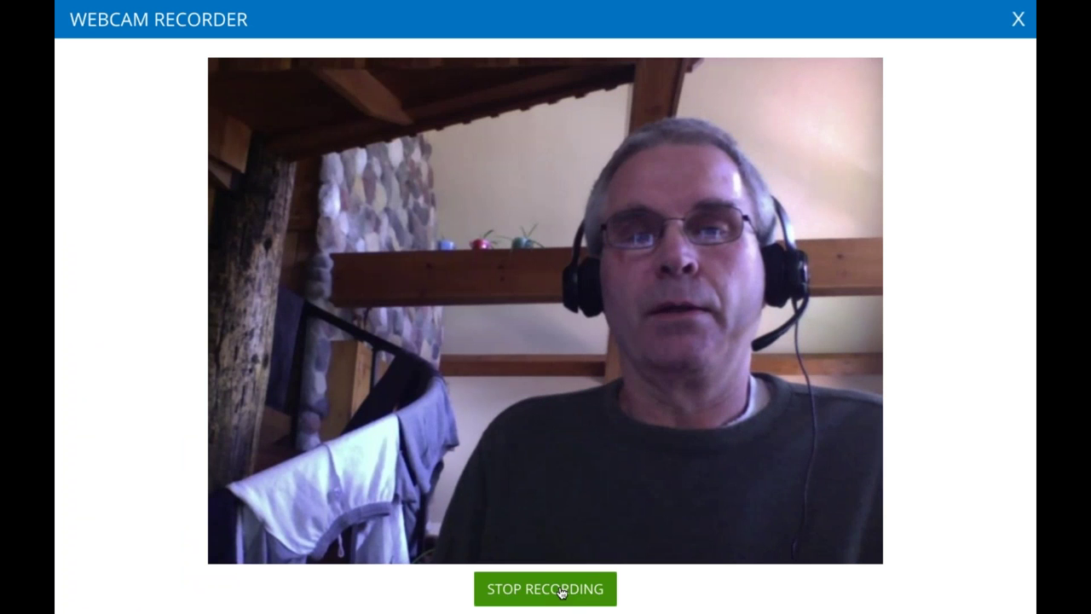
left_click(560, 594)
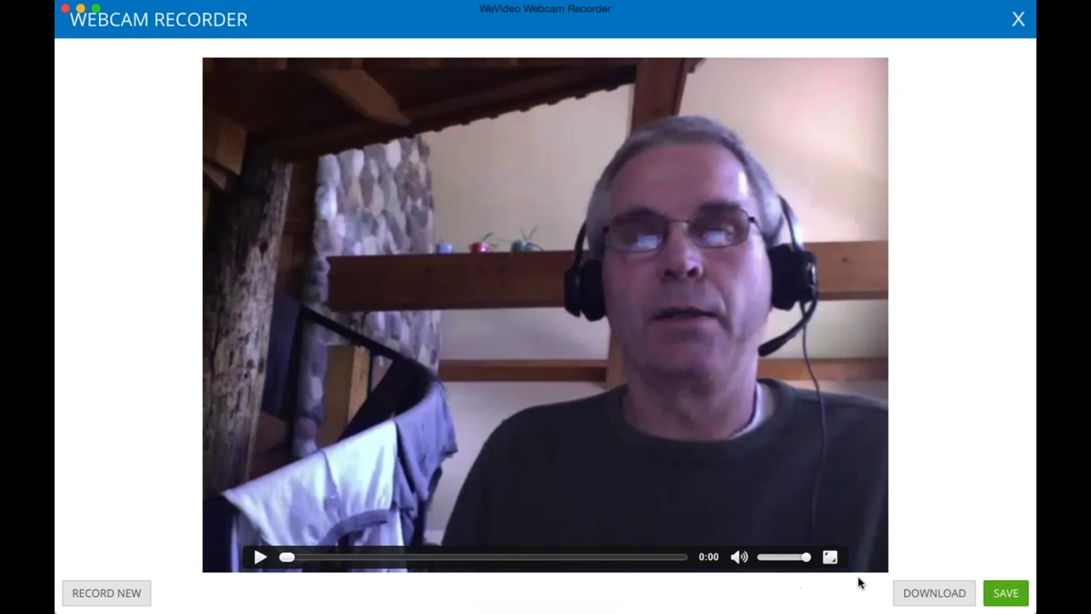
left_click(1006, 591)
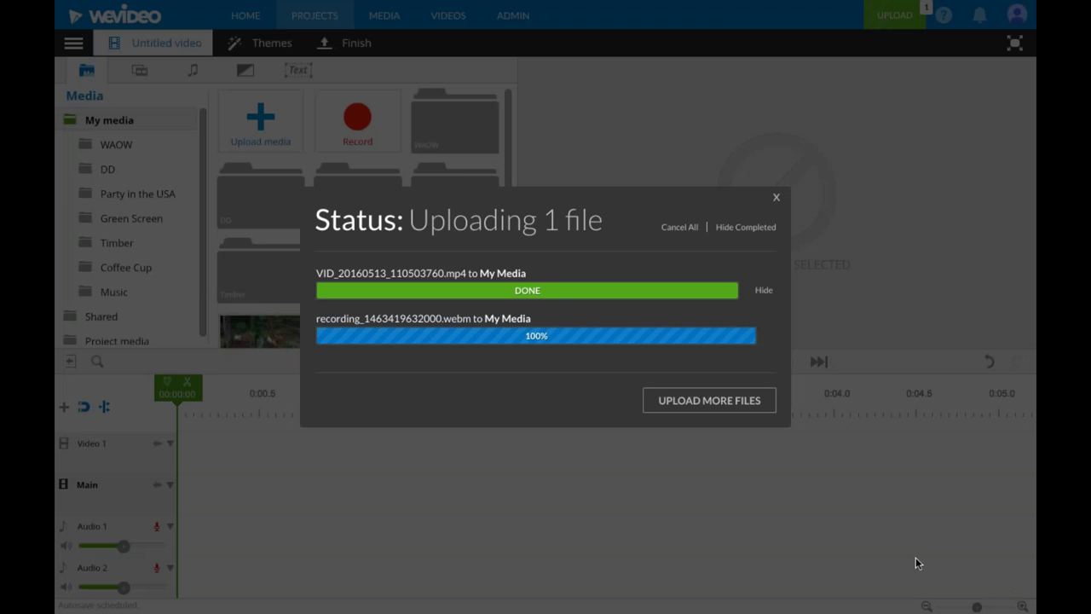
left_click(614, 116)
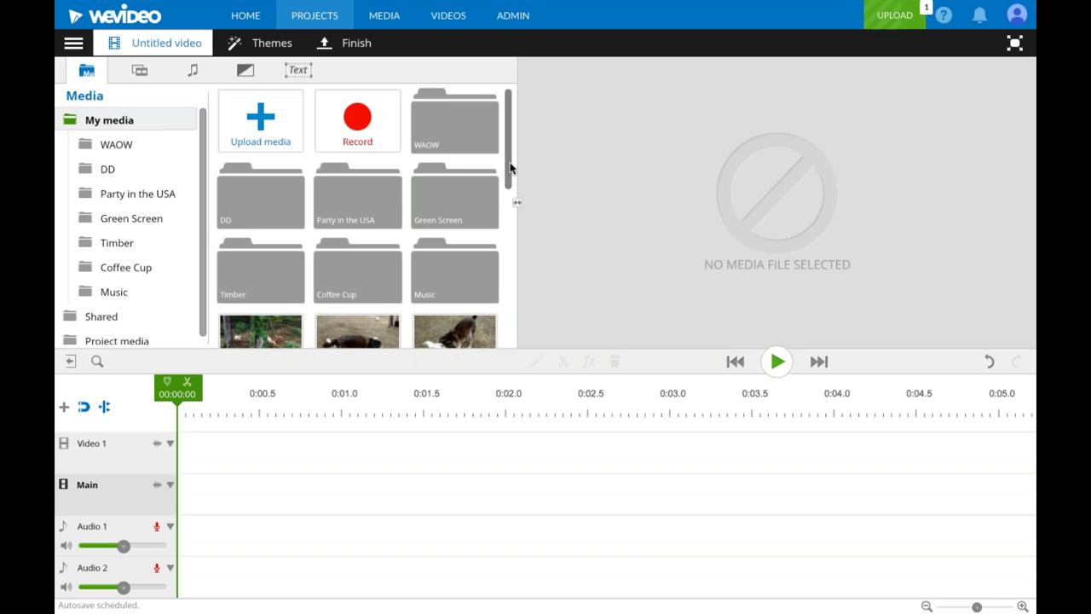
Look over the clips in My media, and open the Timber folder to browse its clips
scroll(511, 239, "down", 1)
scroll(512, 250, "down", 2)
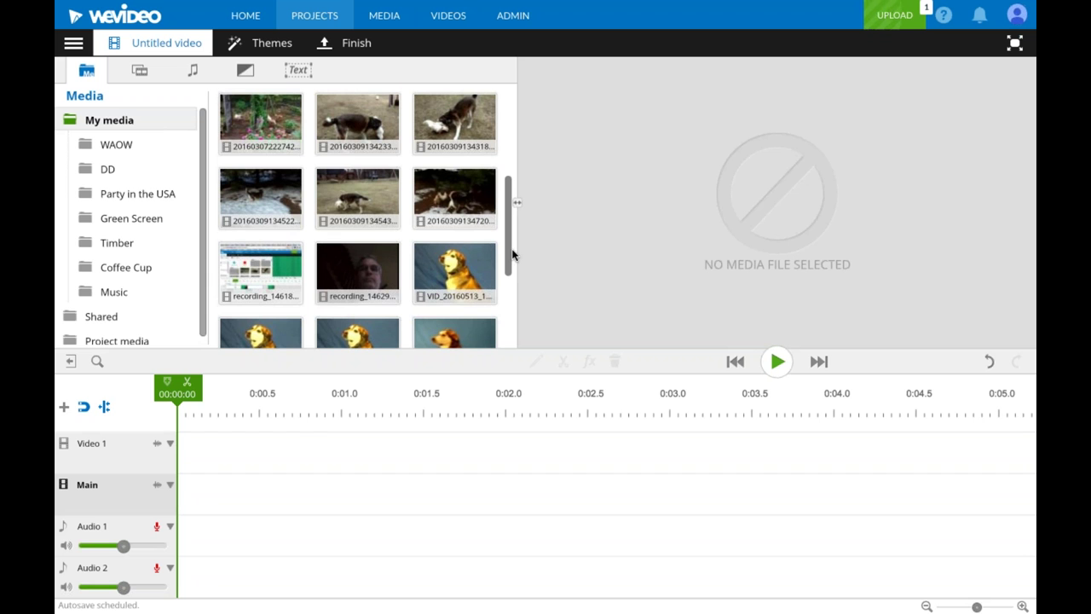
left_click_drag(512, 254, 511, 202)
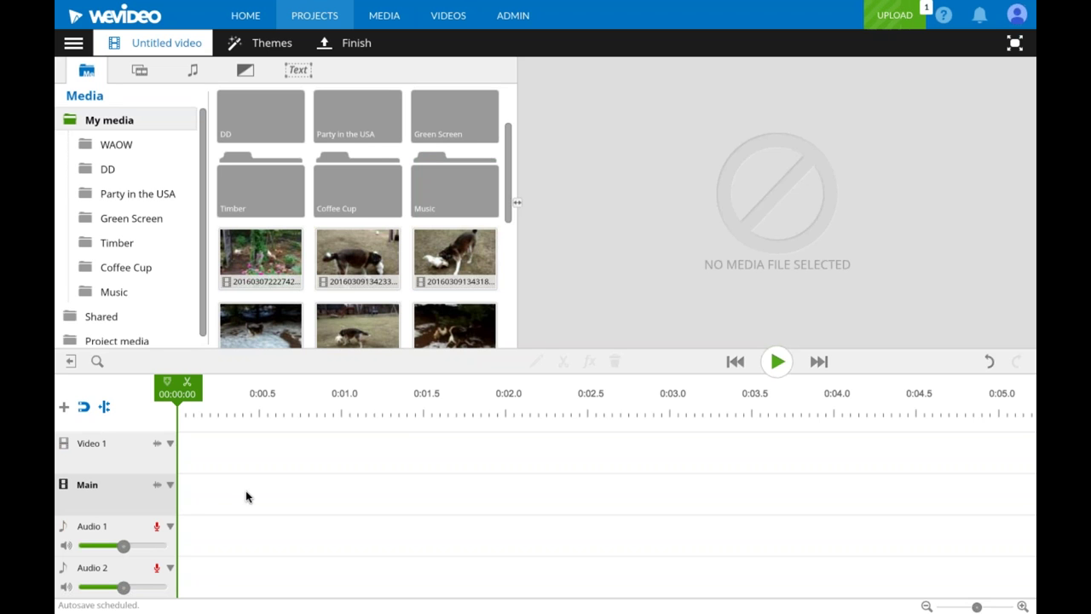
left_click(119, 246)
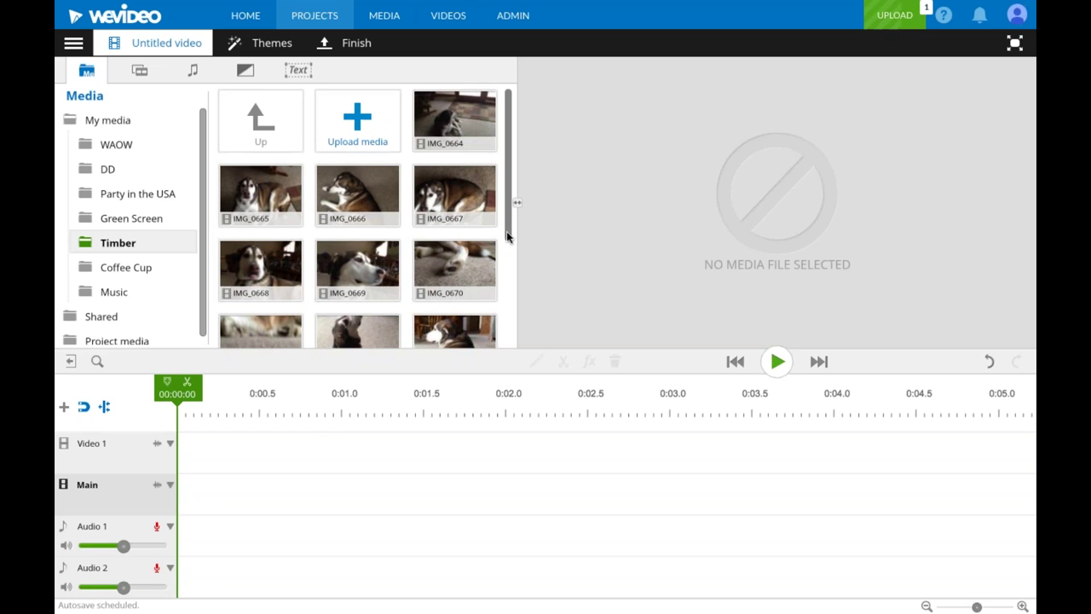
scroll(506, 283, "down", 2)
scroll(510, 264, "up", 3)
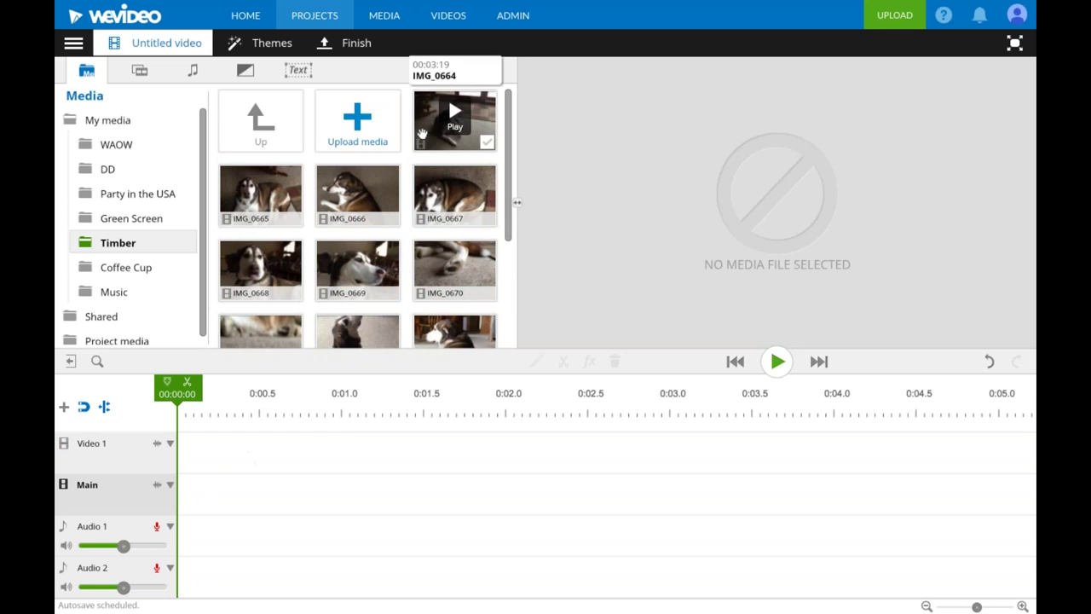
Place clips IMG_0664 and IMG_0665 one after the other at the start of the Main track
left_click_drag(477, 136, 224, 474)
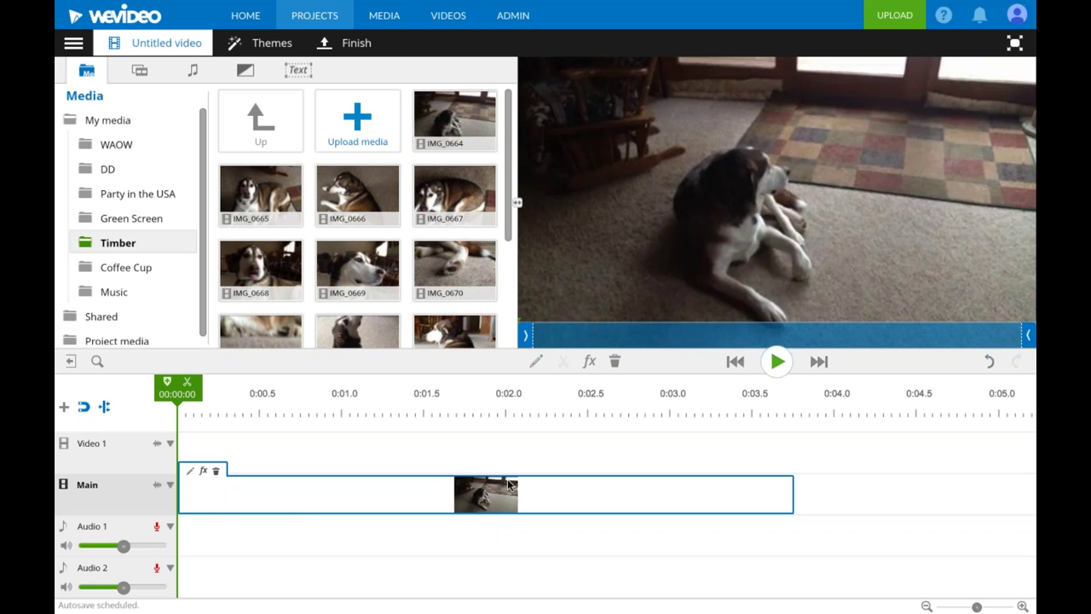
mouse_move(288, 201)
mouse_move(288, 201)
left_mouse_down()
mouse_move(750, 399)
mouse_move(827, 482)
left_mouse_up()
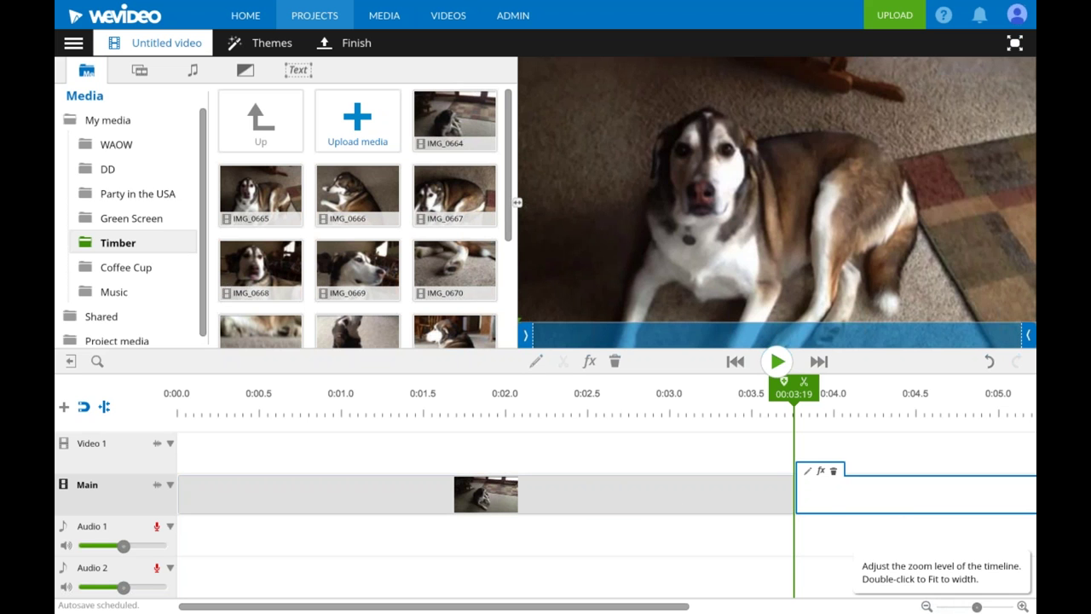
left_click(926, 606)
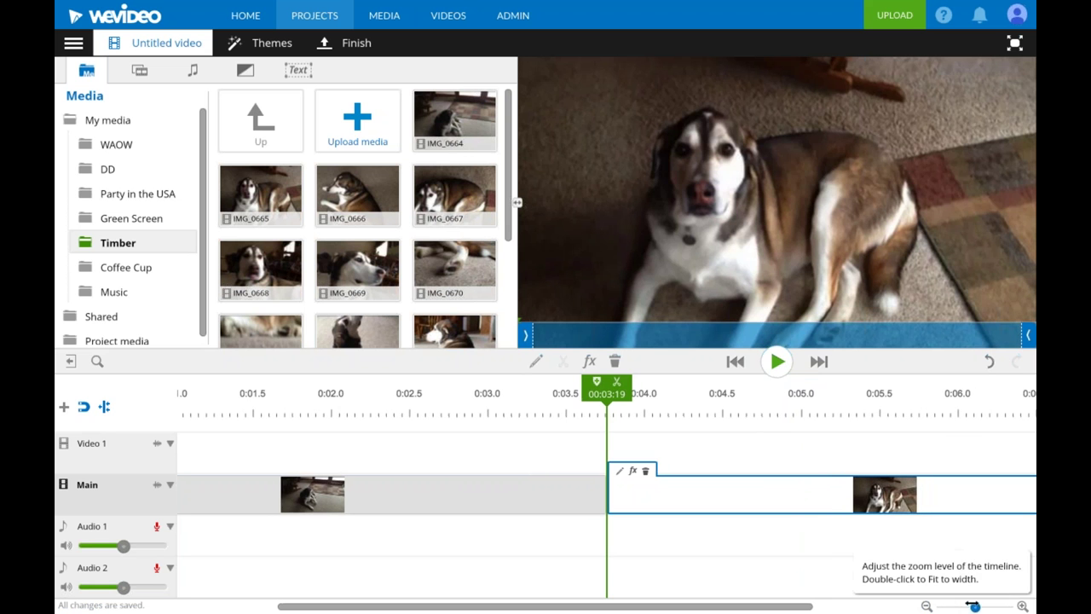
left_click(925, 606)
left_click(926, 606)
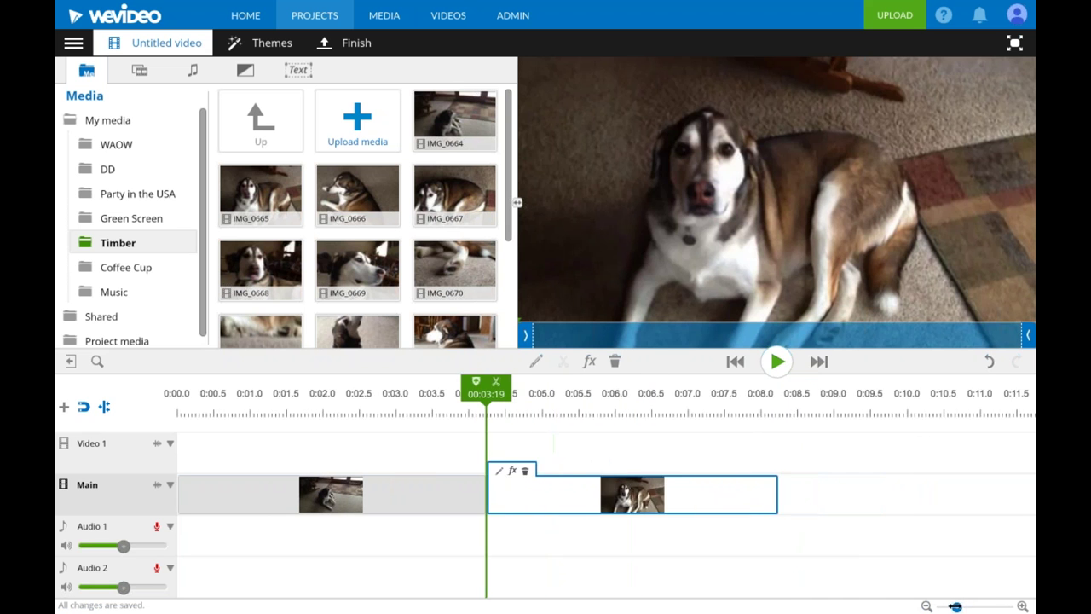
left_click(925, 606)
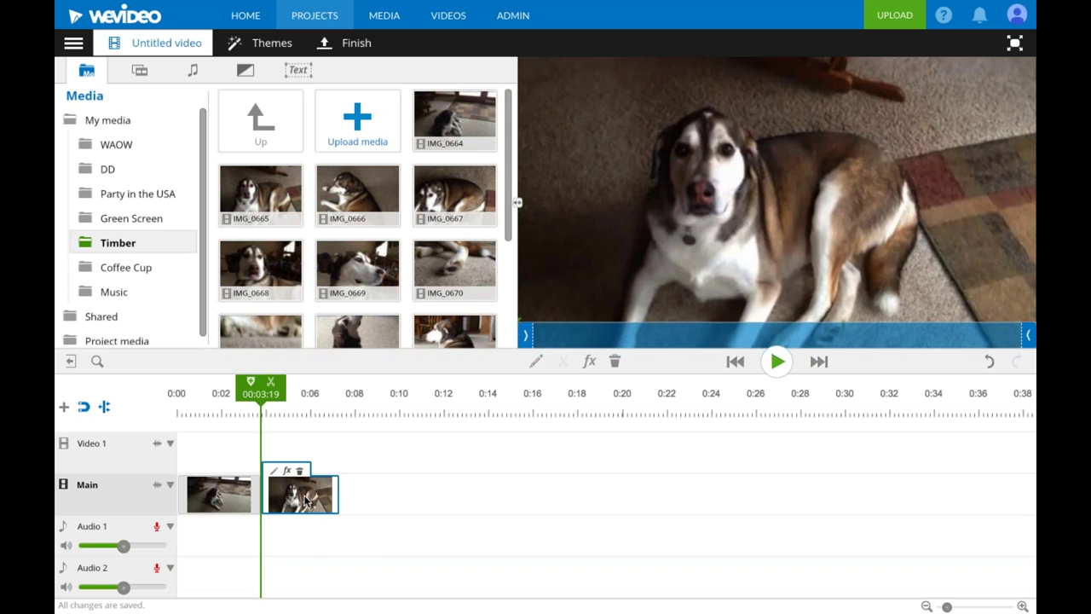
Remove clips IMG_0665 and IMG_0664 from the Main track, leaving it empty
left_click_drag(310, 502, 761, 257)
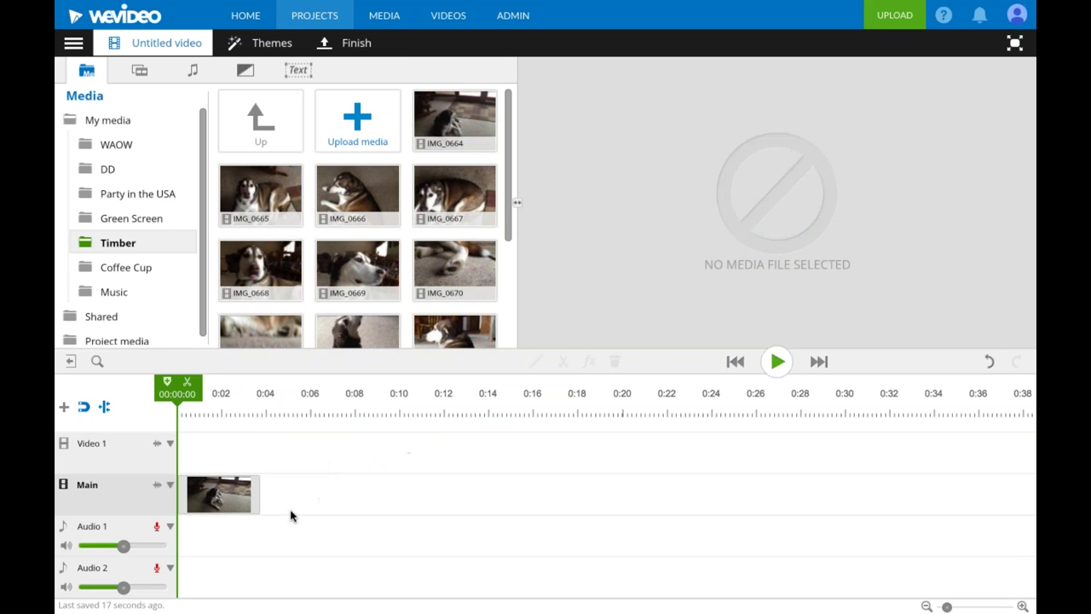
left_click(229, 498)
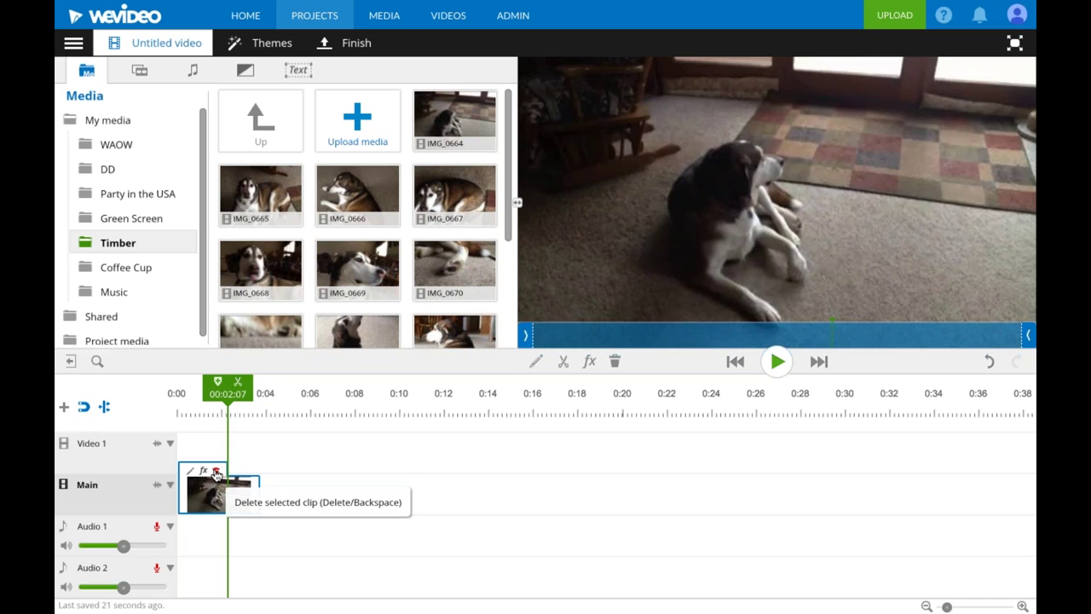
left_click(216, 472)
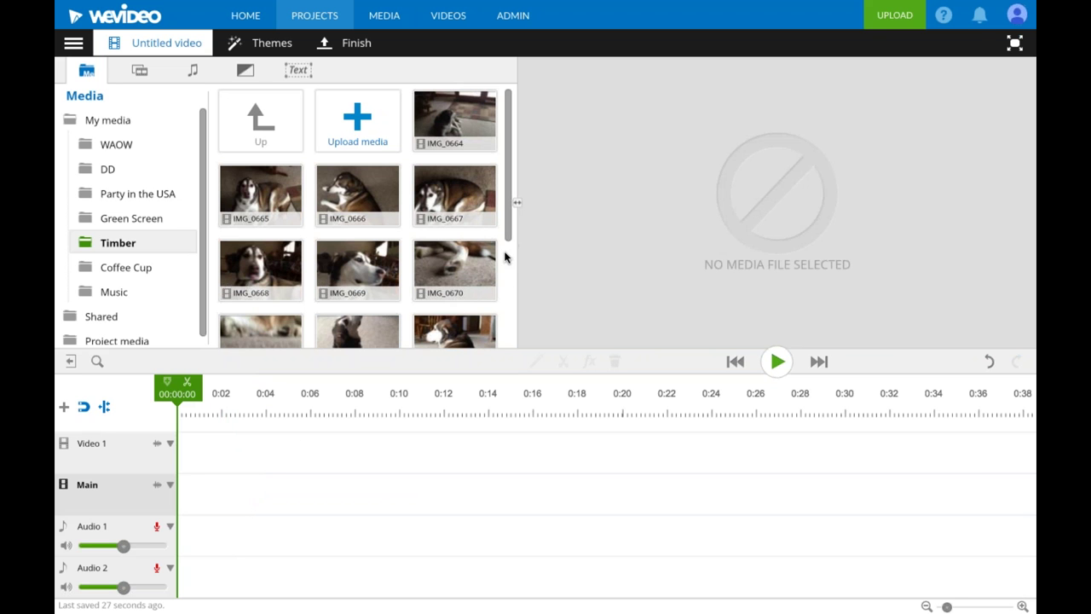
left_click(490, 143)
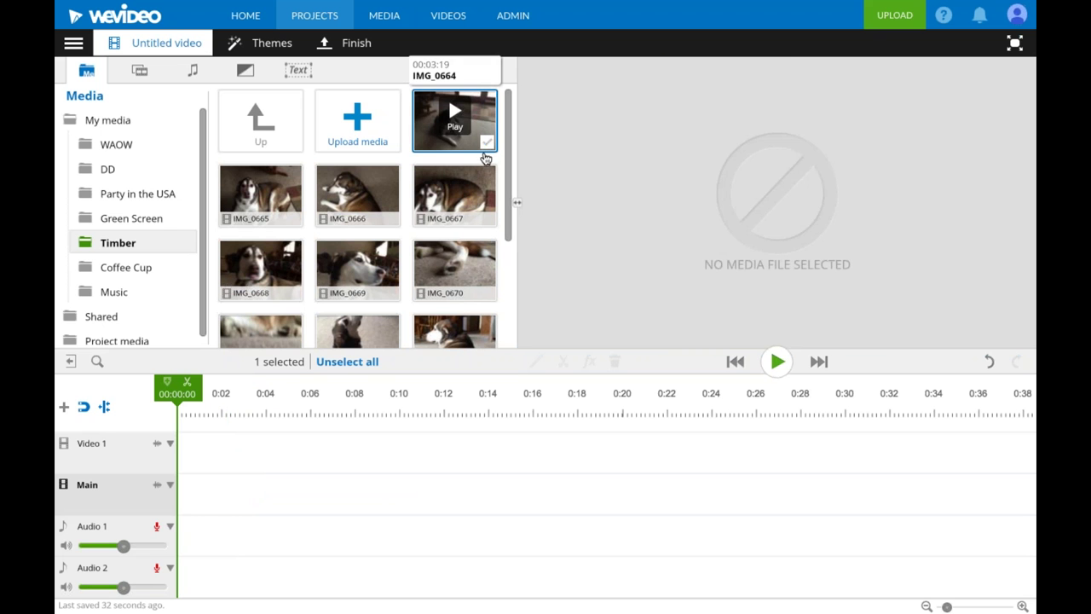
left_click(292, 220)
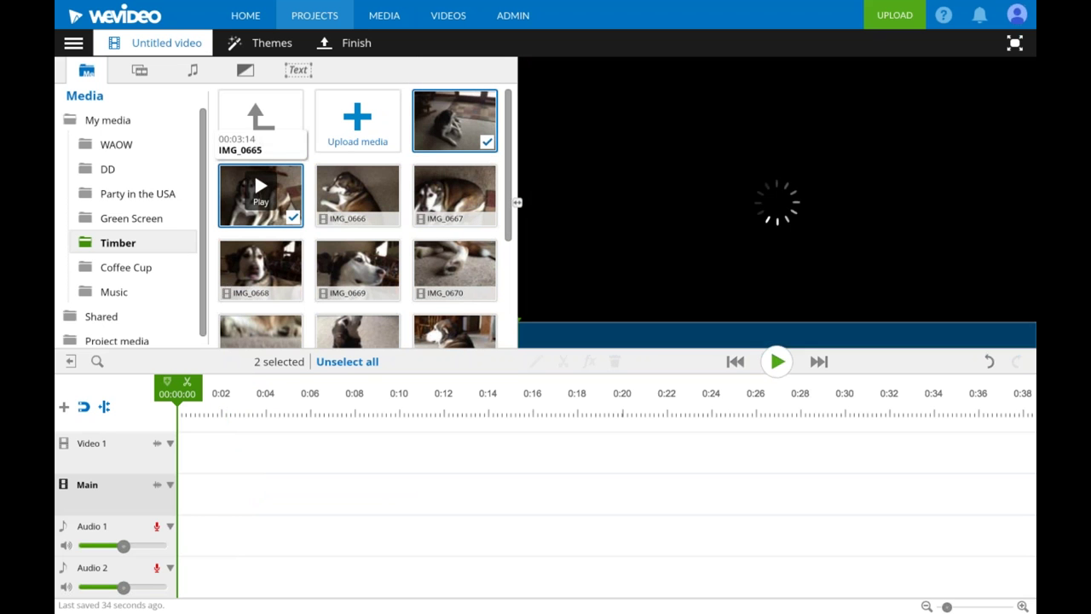
left_click(292, 220)
left_click(487, 146)
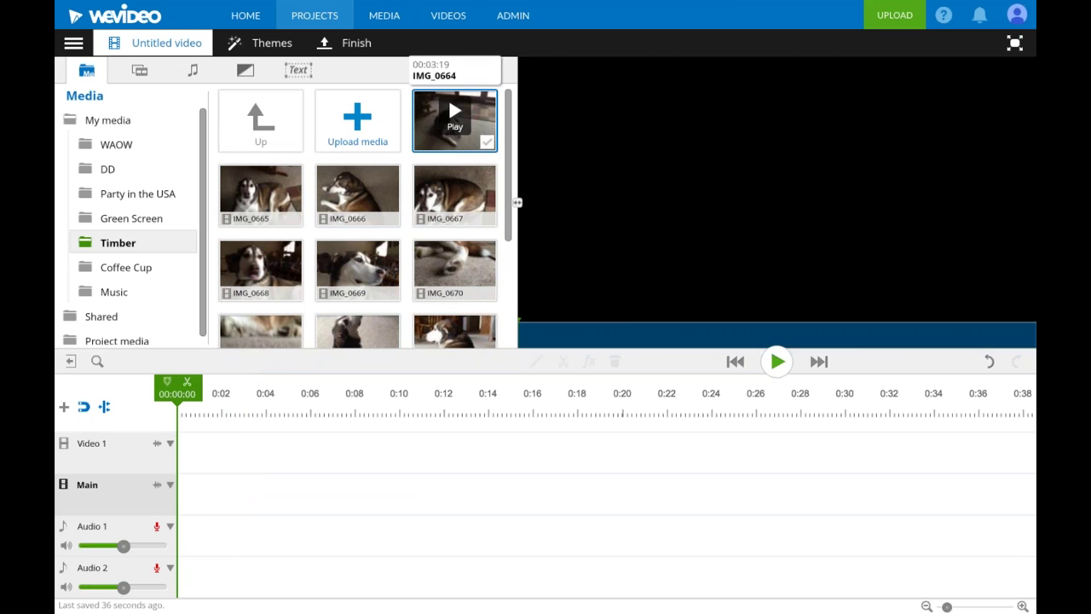
Select all clips in the Timber folder and add them together in sequence from the start of the Main track
left_click_drag(508, 221, 255, 58)
left_click_drag(425, 142, 230, 491)
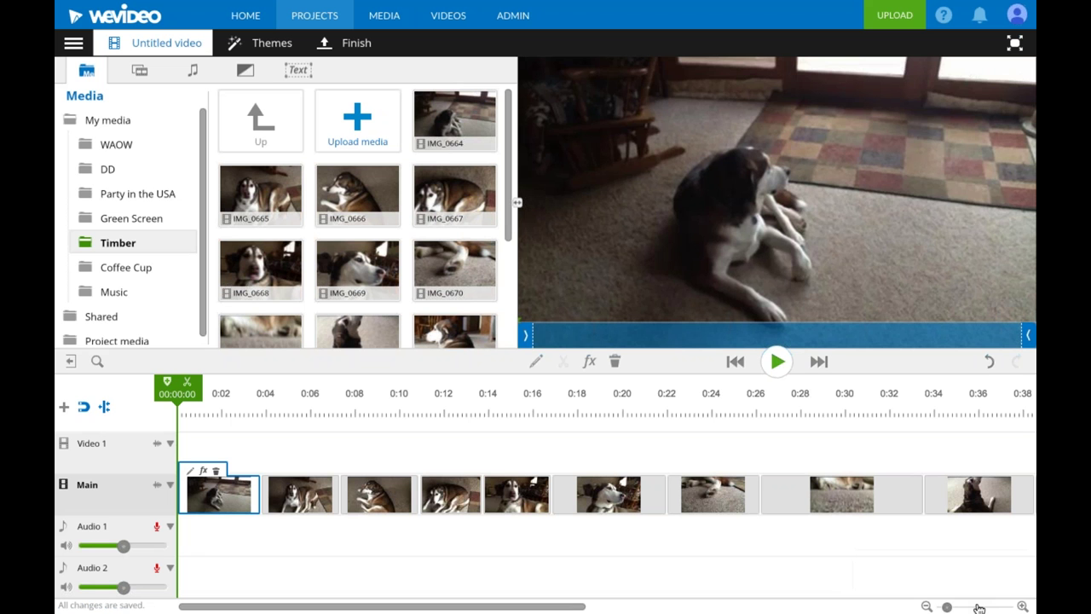
left_click(949, 606)
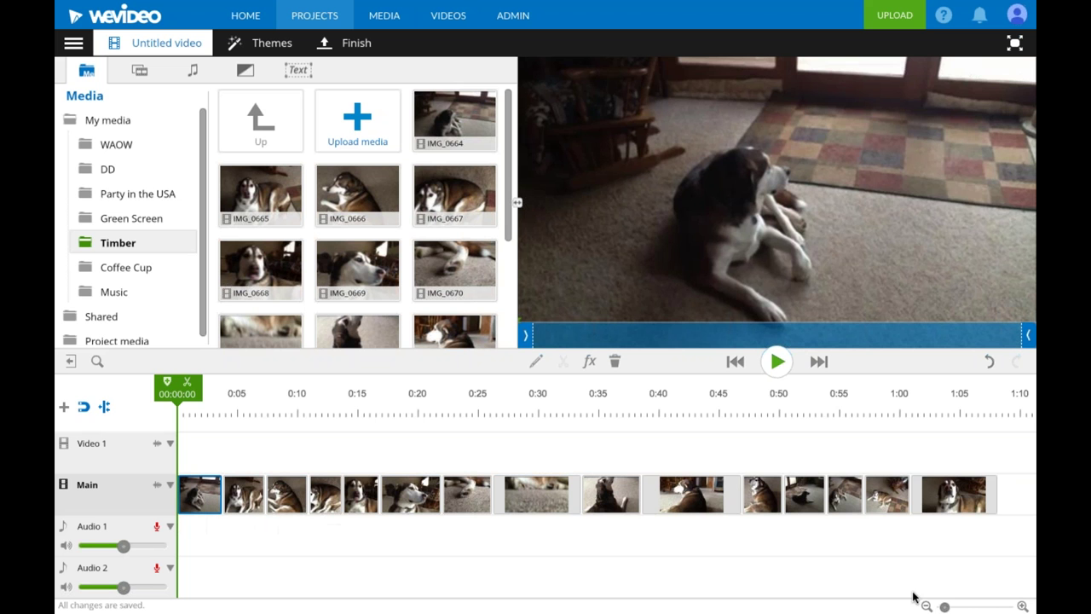
Trim the end of the first clip, IMG_0664, on the Main track back to 00:01:02
left_click_drag(946, 606, 953, 606)
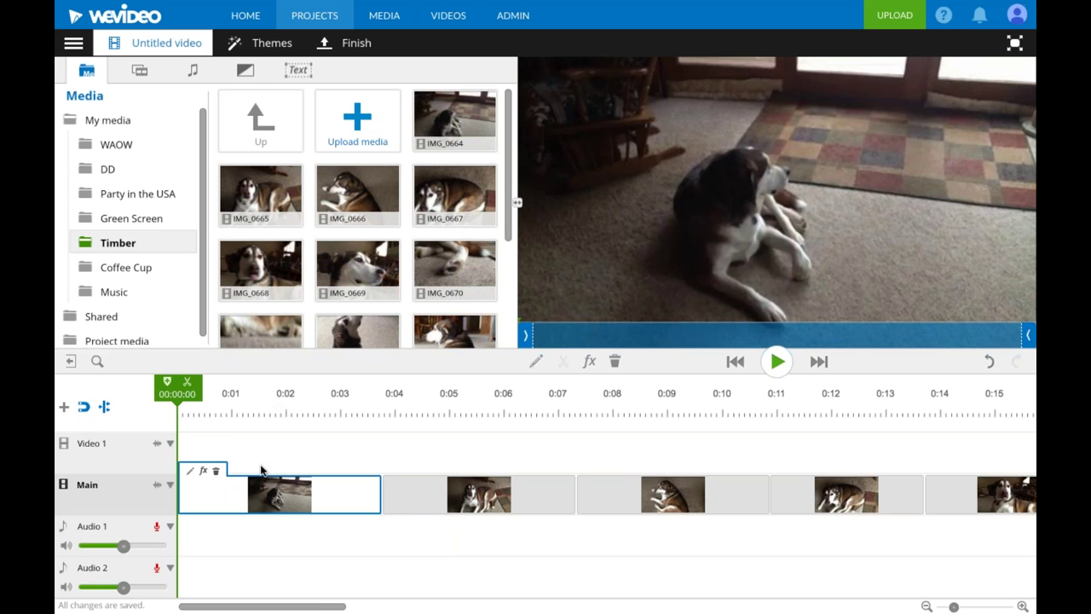
left_click(244, 411)
left_click_drag(244, 409, 327, 409)
left_click(365, 492)
left_click_drag(378, 492, 235, 492)
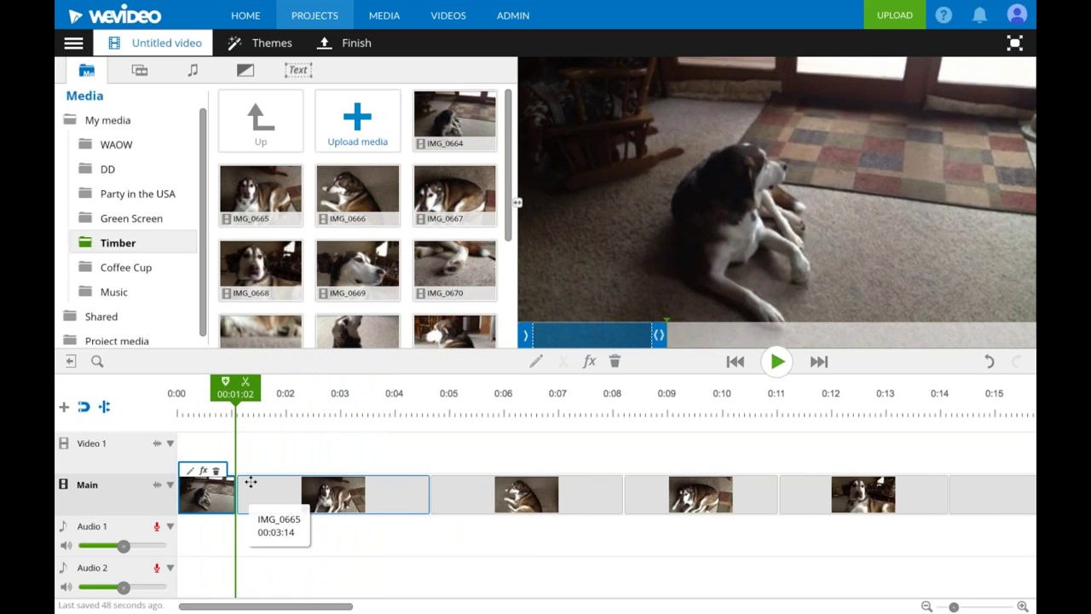
Trim the end of clip IMG_0665 to the 00:02:01 timeline position, and select the following clip with the playhead at 00:03:09
left_click(287, 491)
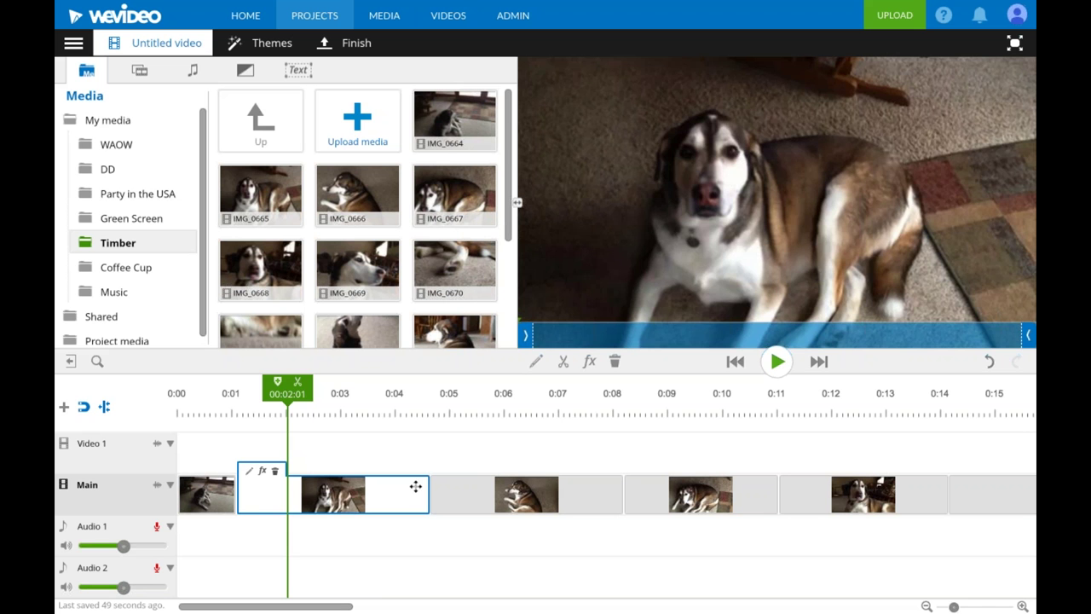
left_click_drag(426, 491, 289, 492)
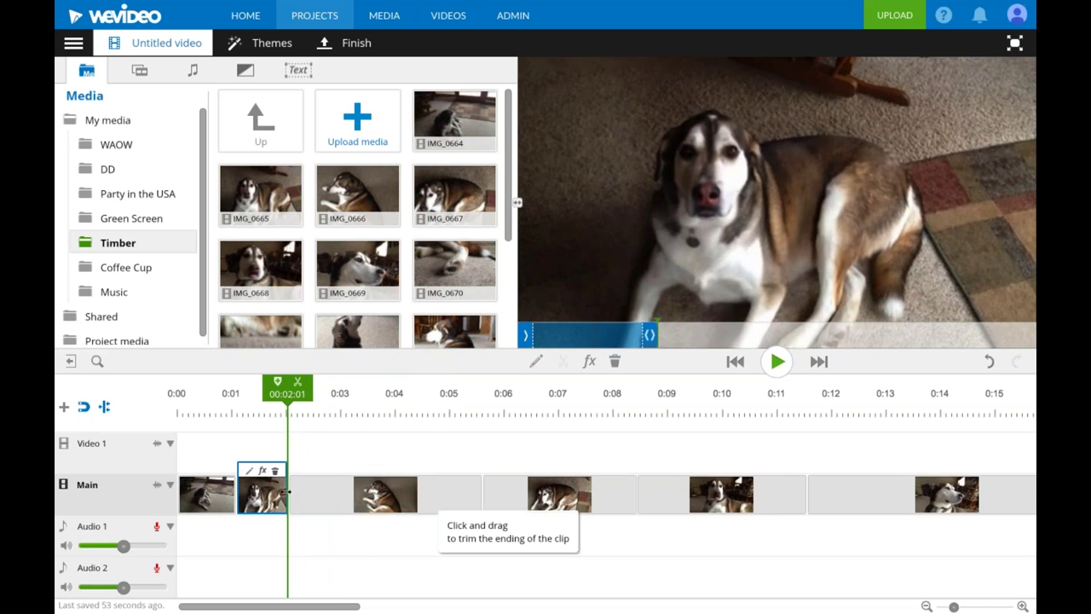
left_click(363, 499)
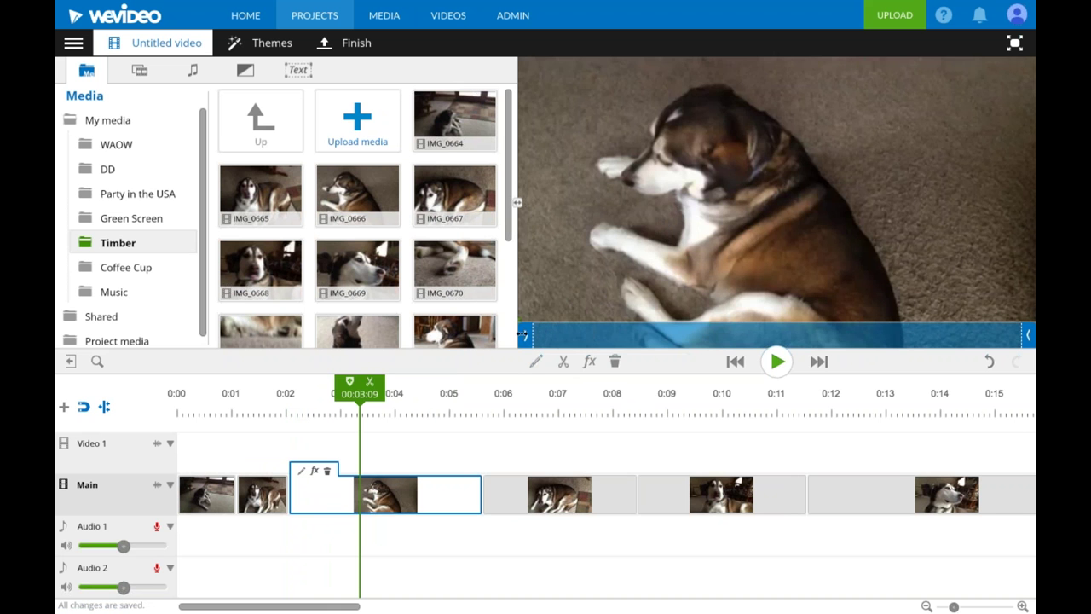
Trim the start and end of clip IMG_0666 so it ends at 00:03:00 on the Main track
left_click_drag(528, 334, 711, 330)
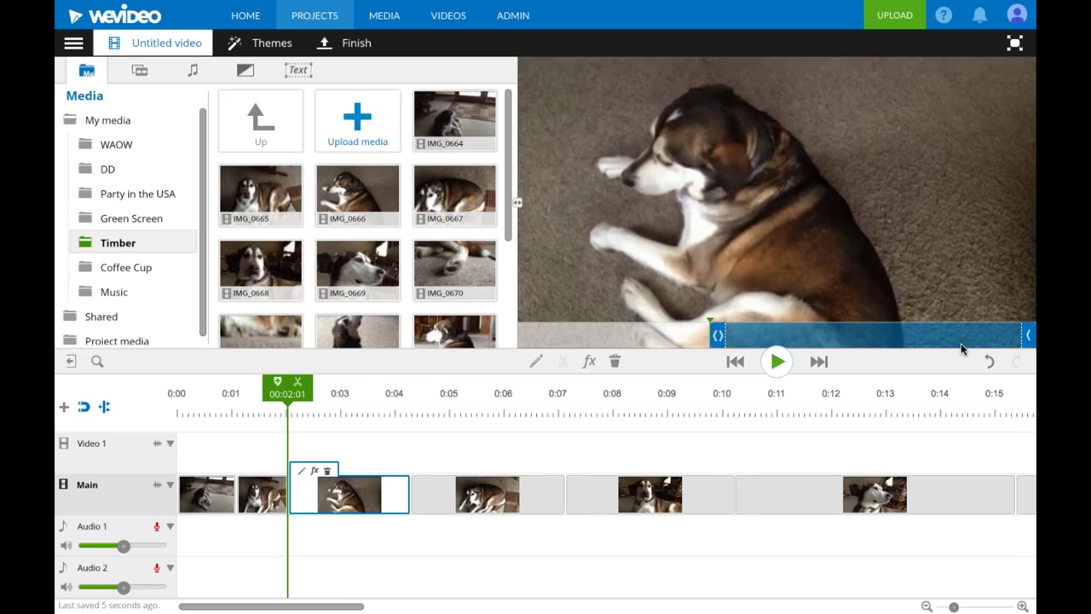
left_click_drag(1028, 335, 880, 358)
left_click_drag(872, 358, 850, 361)
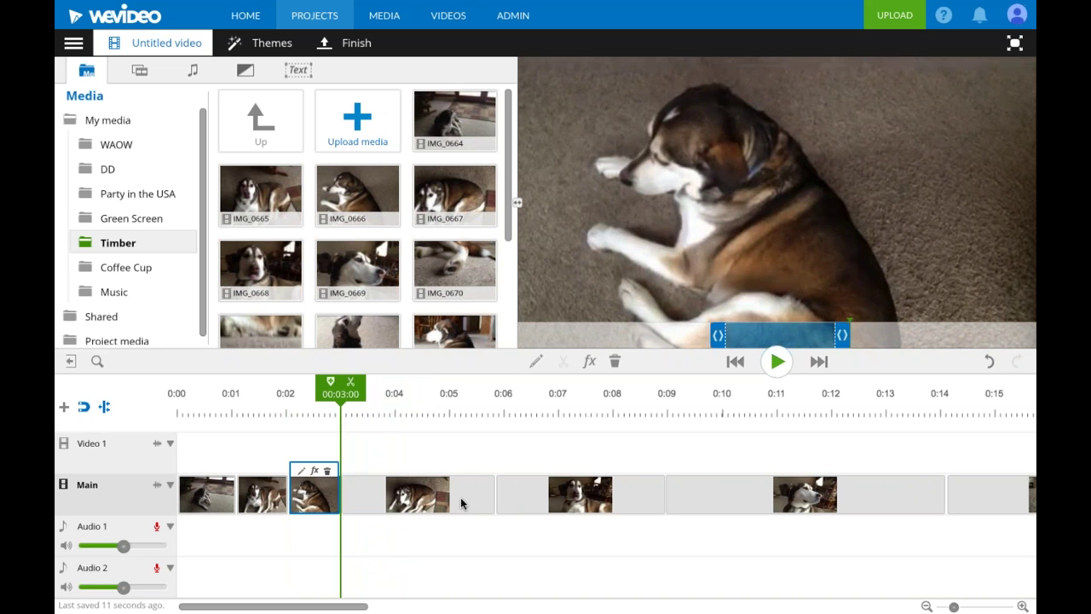
Split the long clip following IMG_0670 on the Main track at 00:22:04
left_click(390, 494)
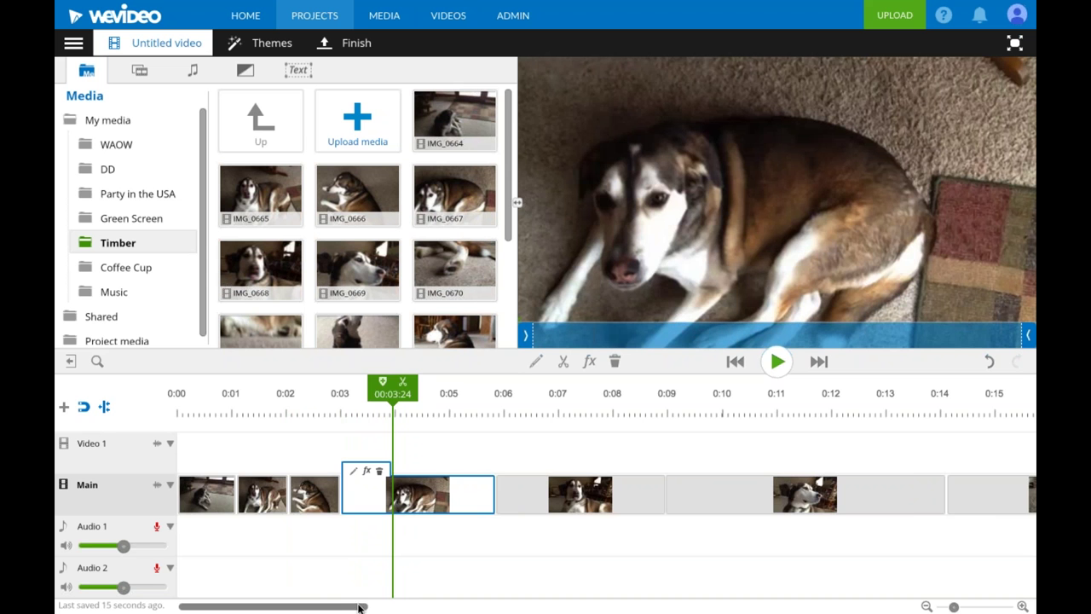
left_click_drag(362, 608, 421, 608)
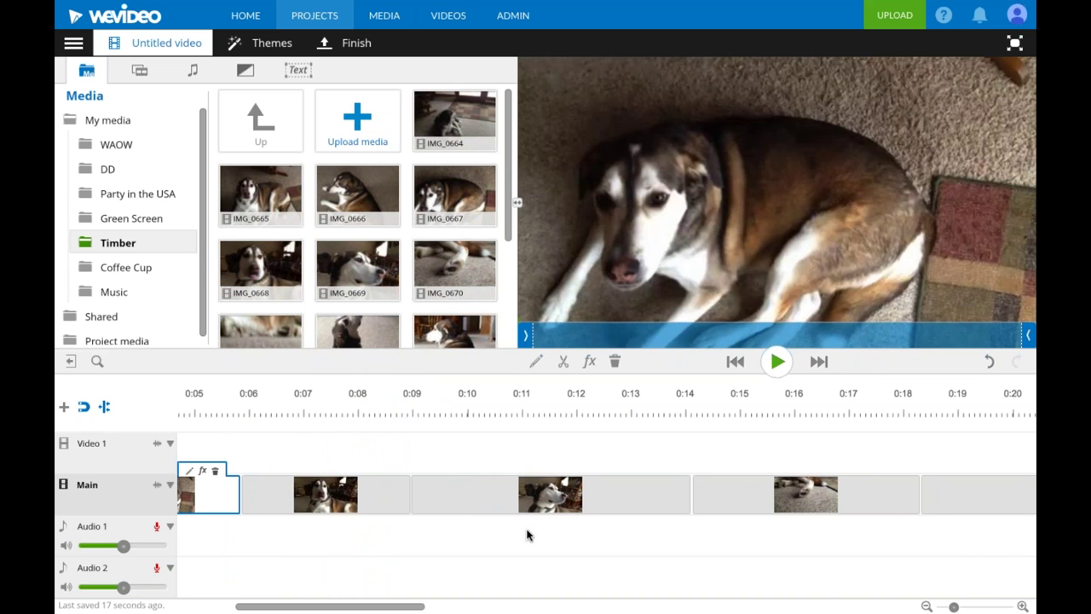
left_click_drag(417, 608, 537, 607)
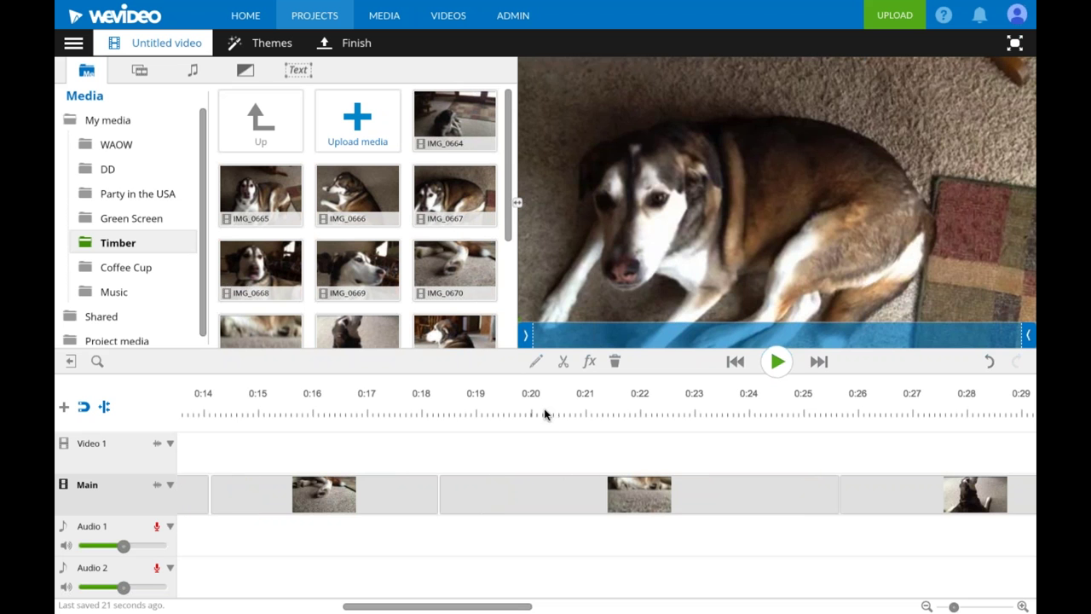
left_click_drag(545, 412, 649, 424)
left_click(651, 492)
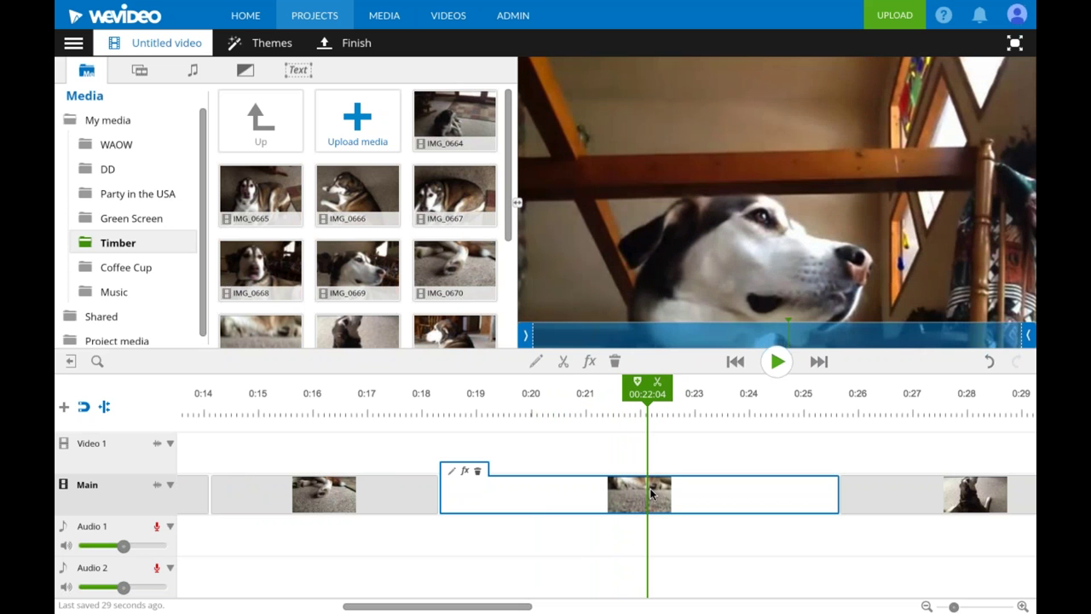
left_click(658, 385)
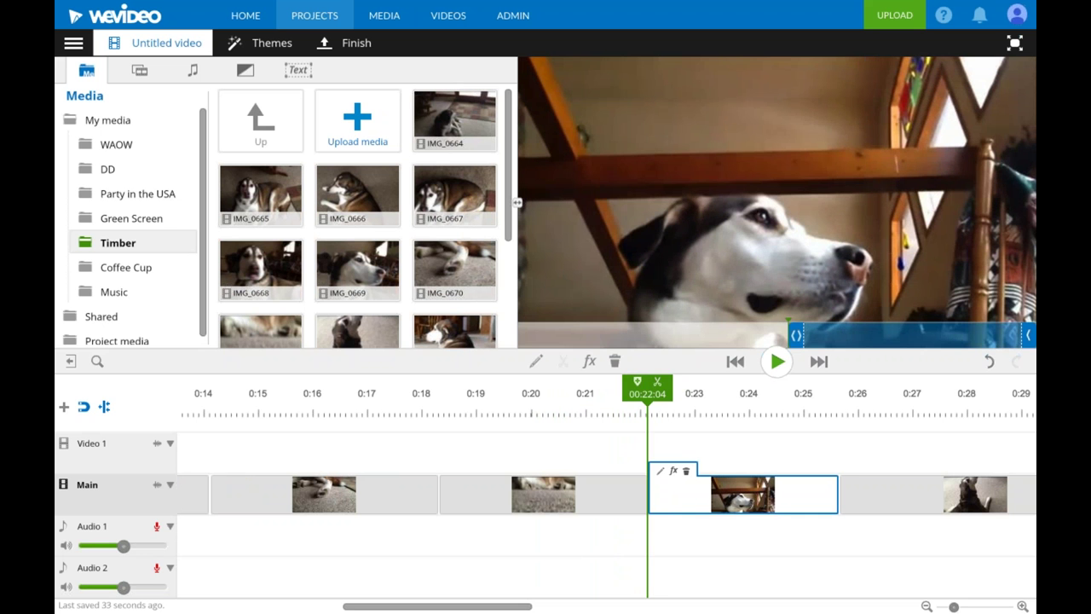
Delete the first part of the split clip and trim the end of the remaining part back to 00:20:00
left_click(583, 505)
left_click(588, 498)
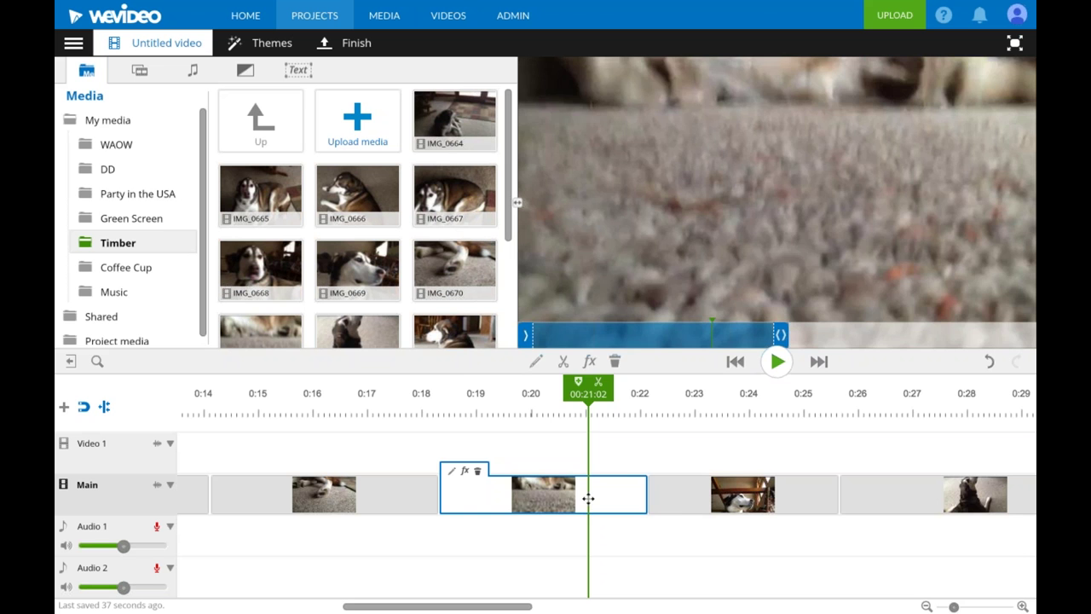
key("Delete")
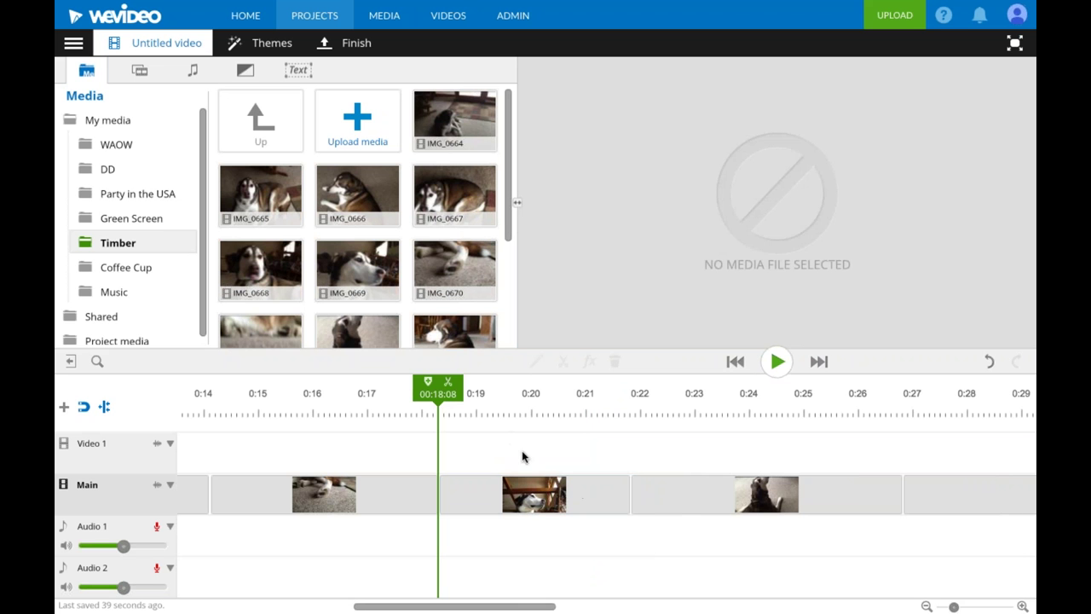
left_click(577, 490)
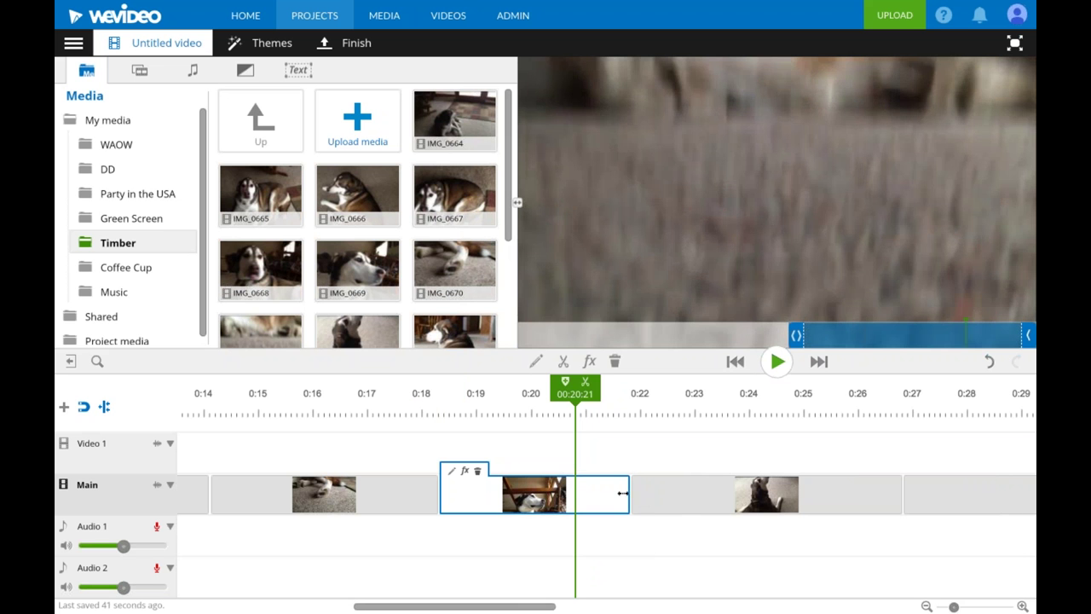
left_click_drag(623, 493, 523, 494)
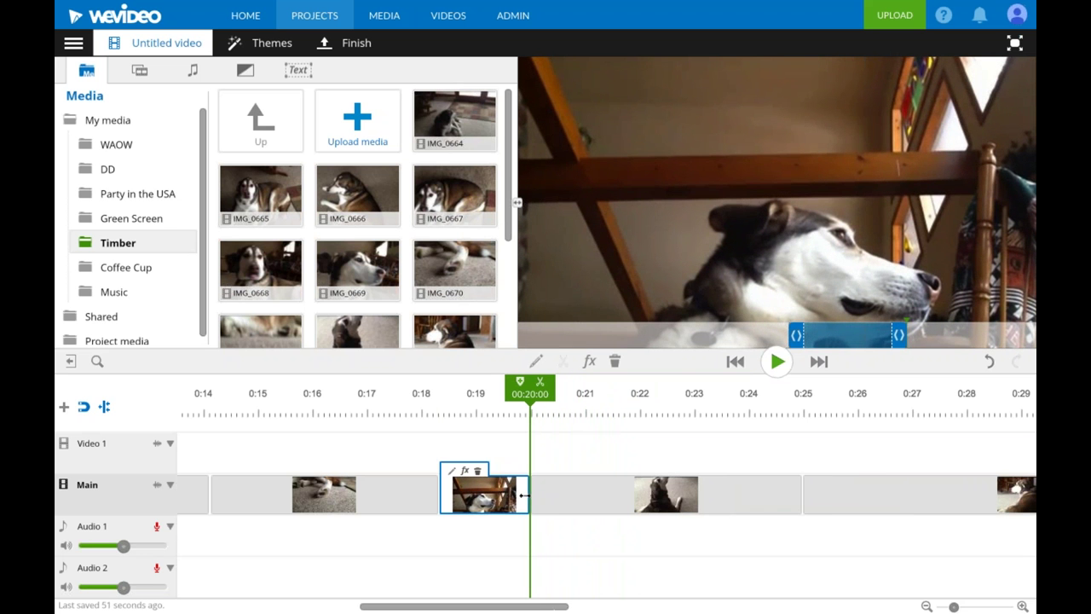
Split the last clip on the Main track at about 0:49 and move its first part to 00:14:03, before IMG_0670
left_click_drag(562, 609, 570, 608)
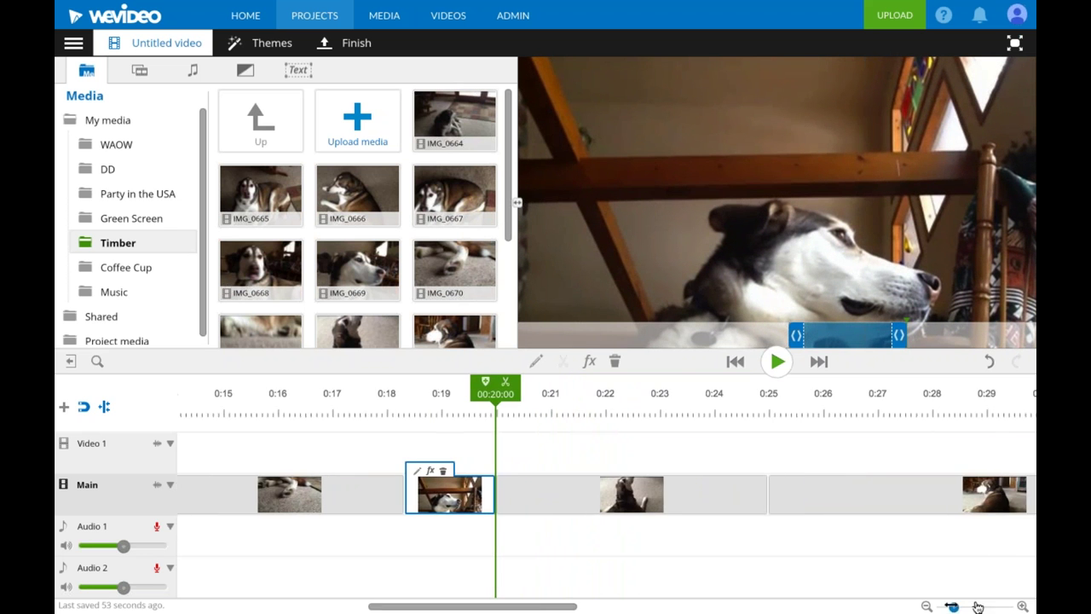
left_click(980, 607)
left_click(966, 608)
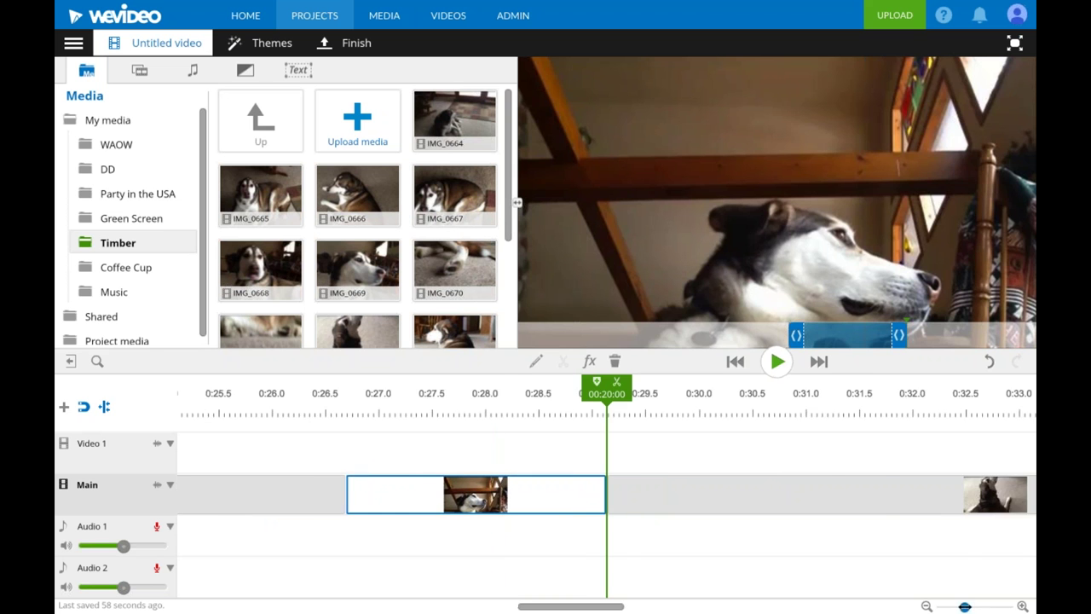
left_click(938, 408)
mouse_move(938, 407)
left_mouse_down()
mouse_move(928, 409)
mouse_move(952, 409)
mouse_move(914, 418)
mouse_move(918, 453)
mouse_move(927, 399)
left_mouse_up()
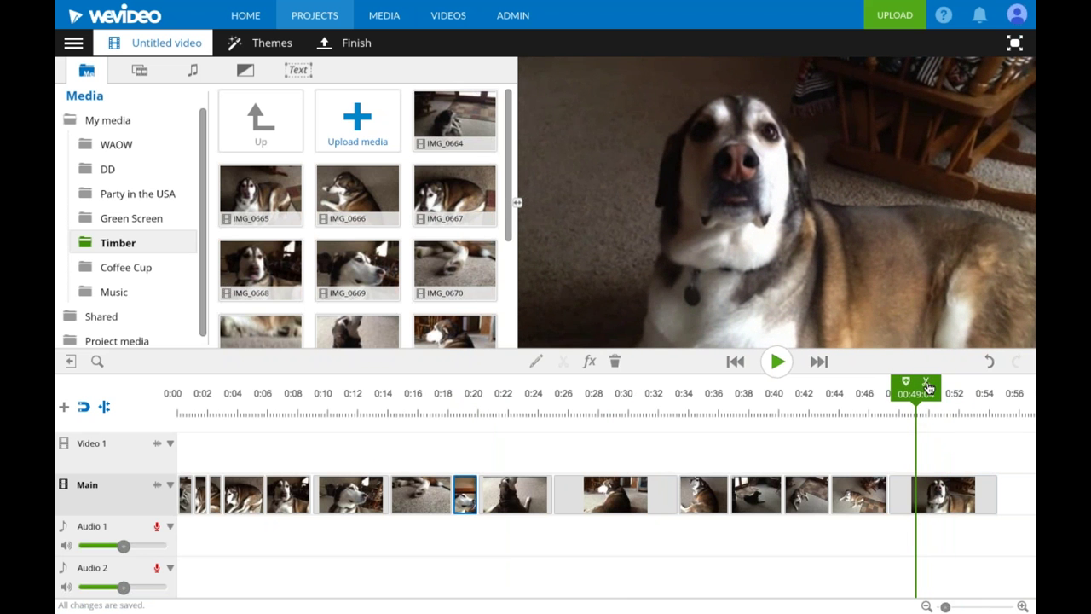
left_click(926, 381)
left_click_drag(465, 494, 403, 494)
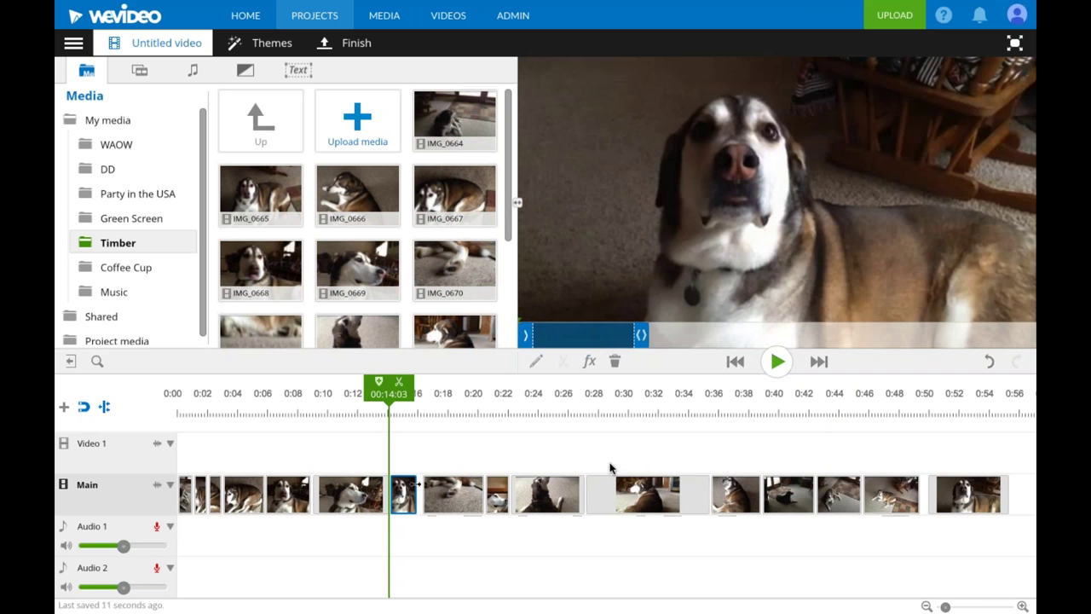
Split the last clip again at 00:51:24 and move the piece before the cut to 00:35:04 on the Main track
left_click(950, 414)
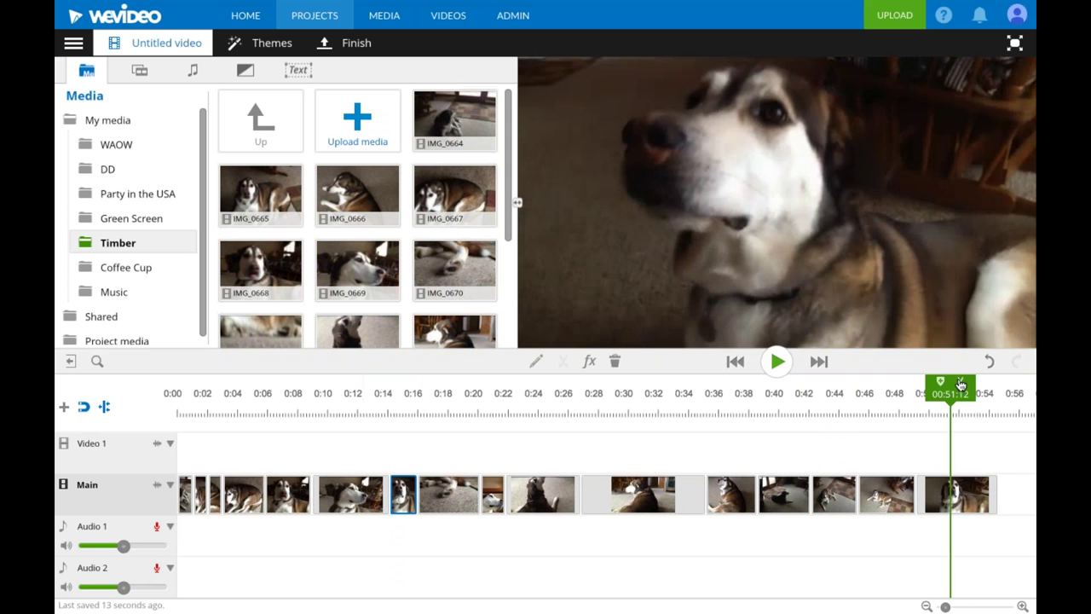
left_click(958, 414)
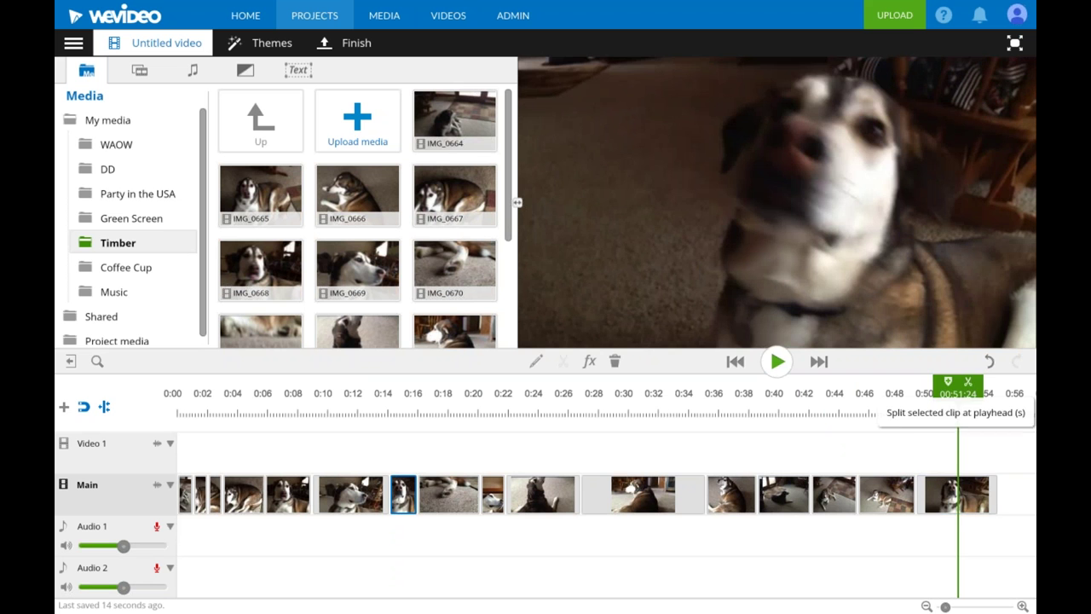
left_click(968, 382)
left_click_drag(938, 508, 741, 499)
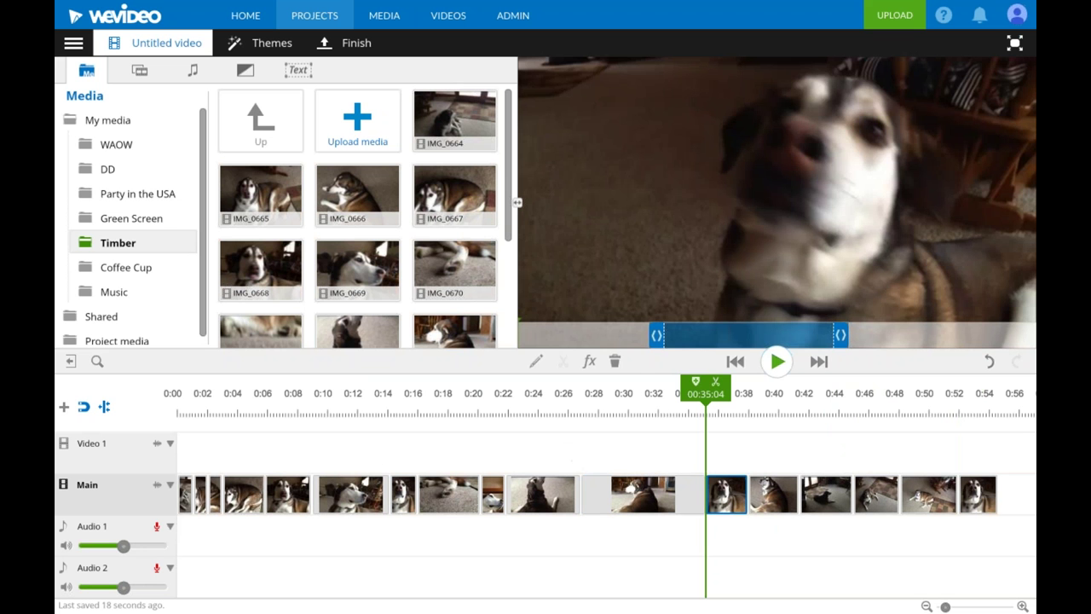
left_click(614, 409)
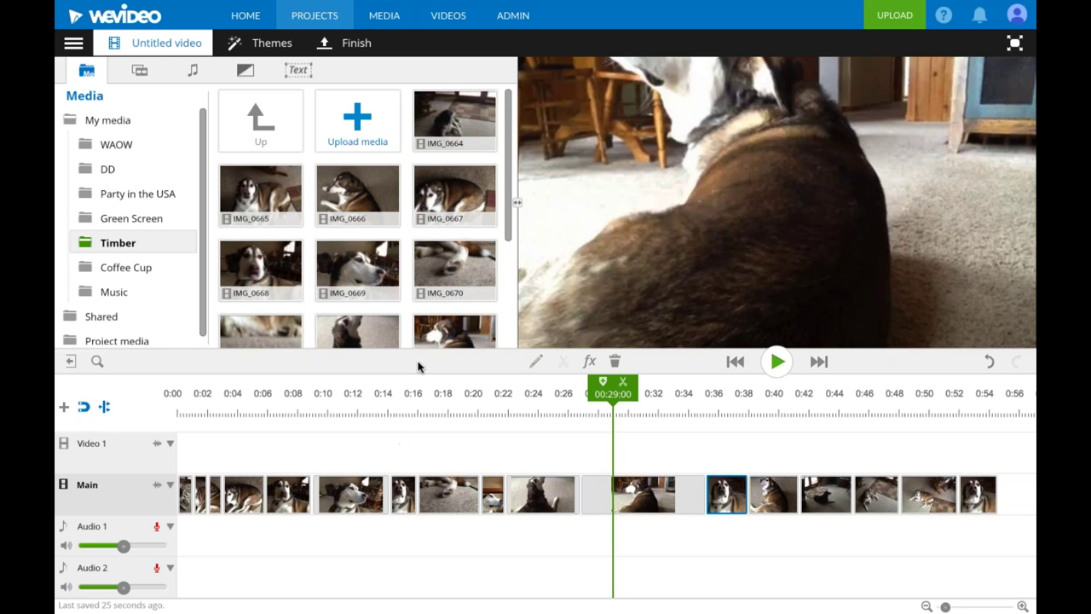
left_click(162, 45)
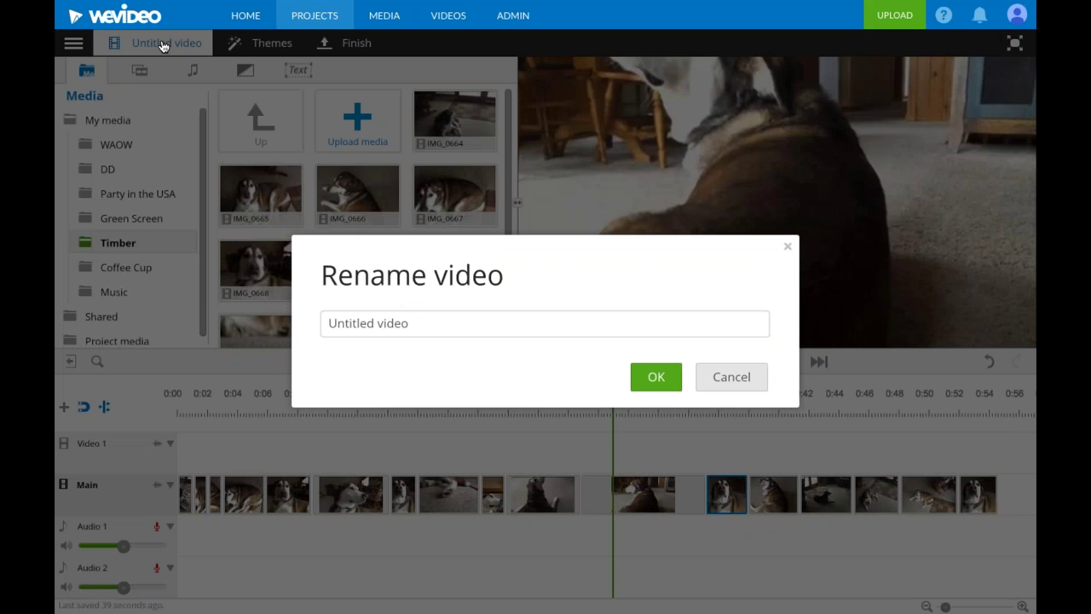
left_click(714, 377)
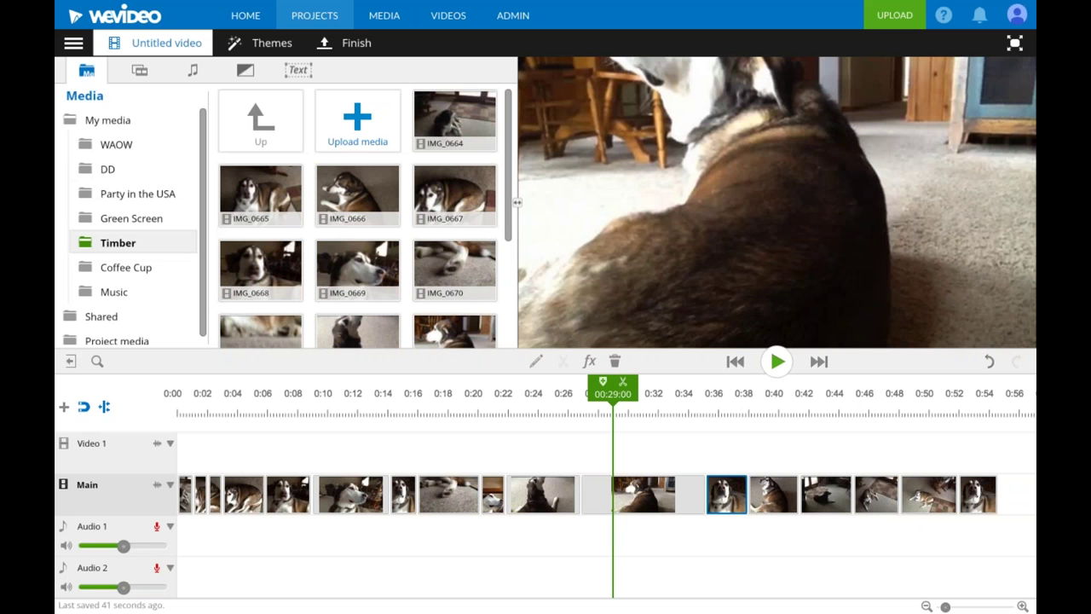
left_click(75, 46)
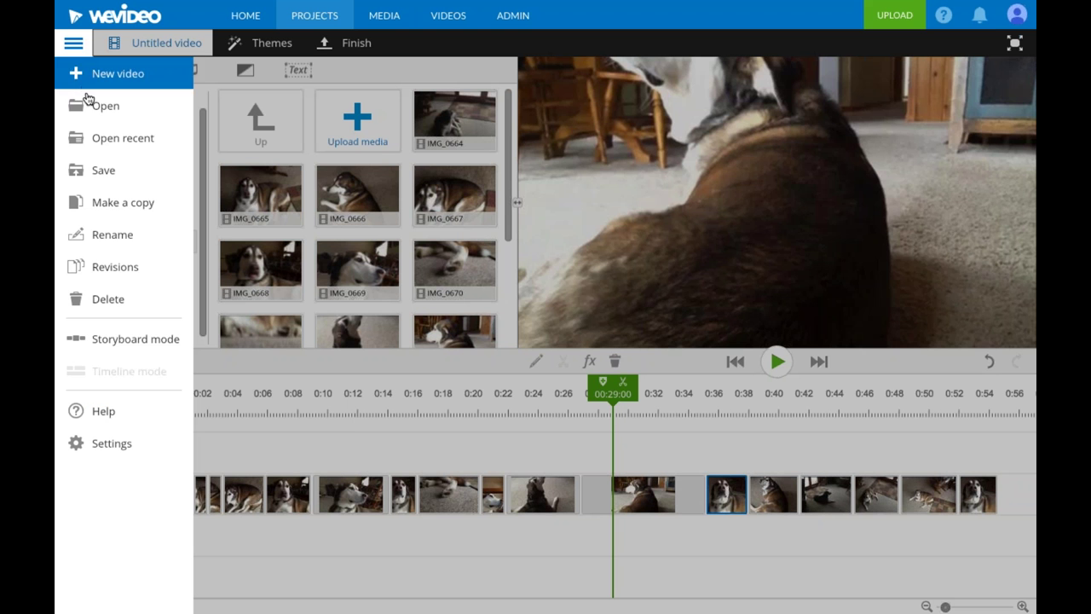
left_click(73, 42)
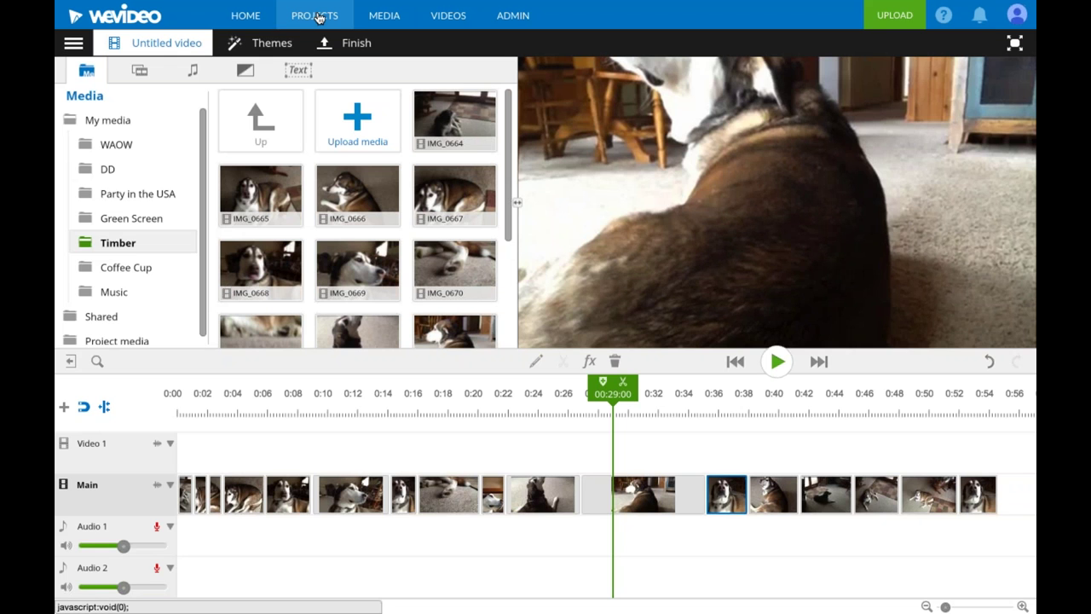
Leave the untitled video without saving and open the Just Timber edit from the Awesome Videos project
left_click(317, 18)
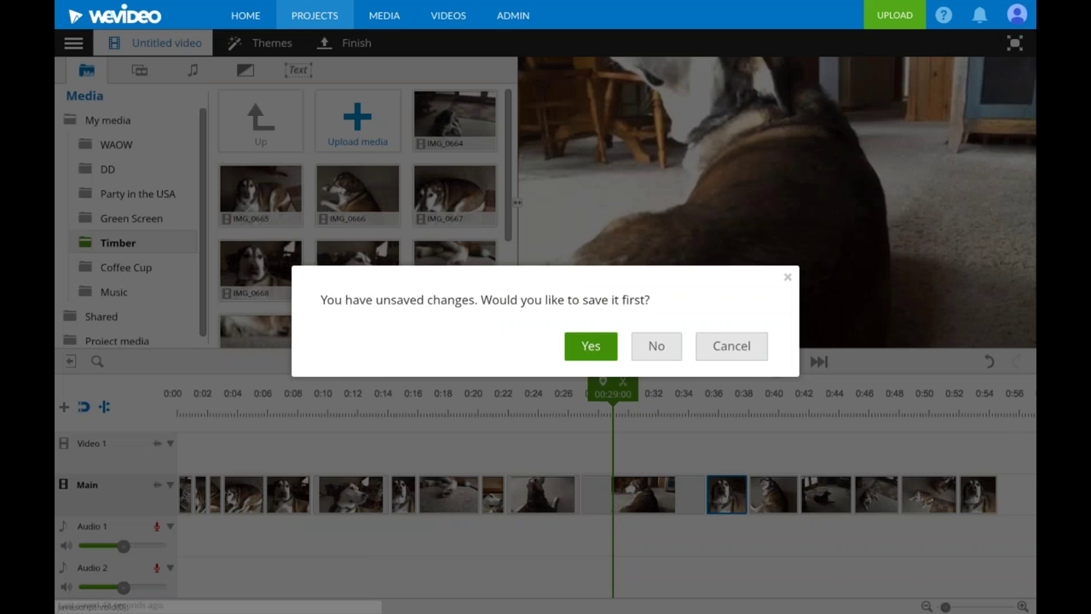
left_click(655, 349)
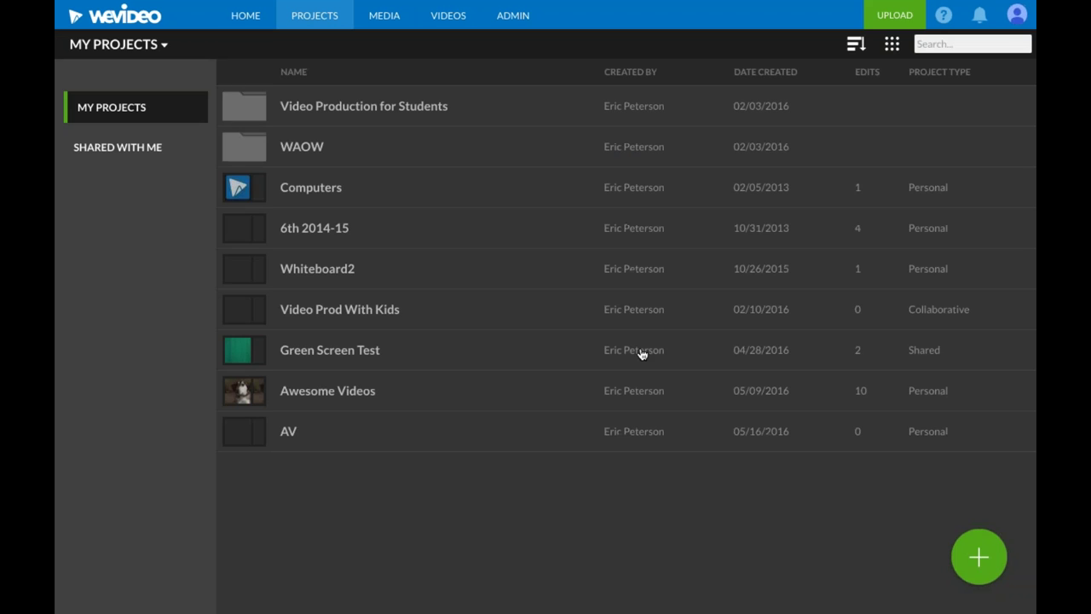
left_click(533, 397)
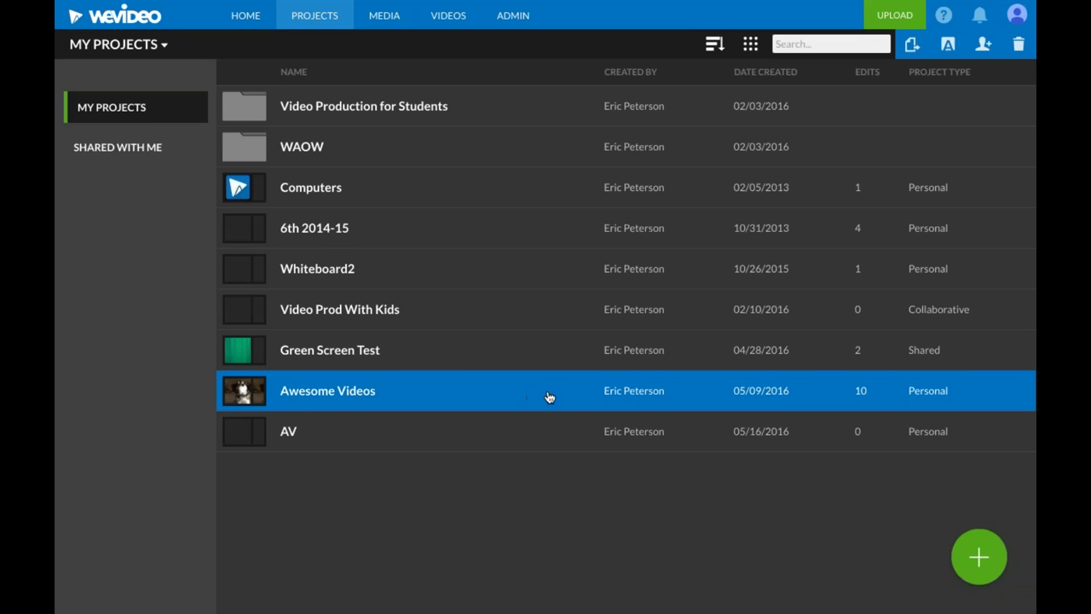
double_click(559, 396)
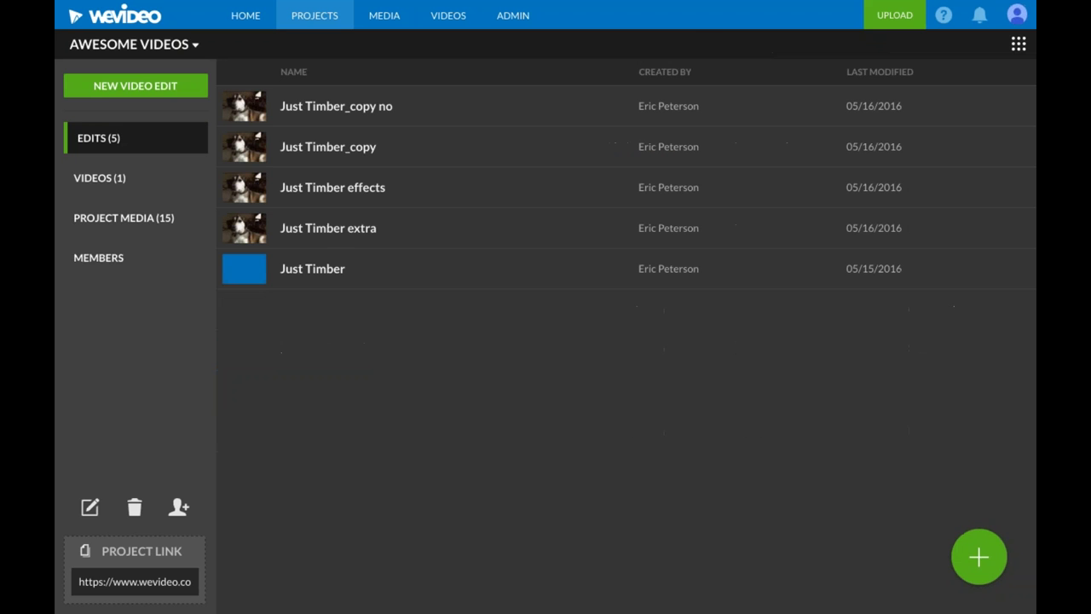
double_click(315, 269)
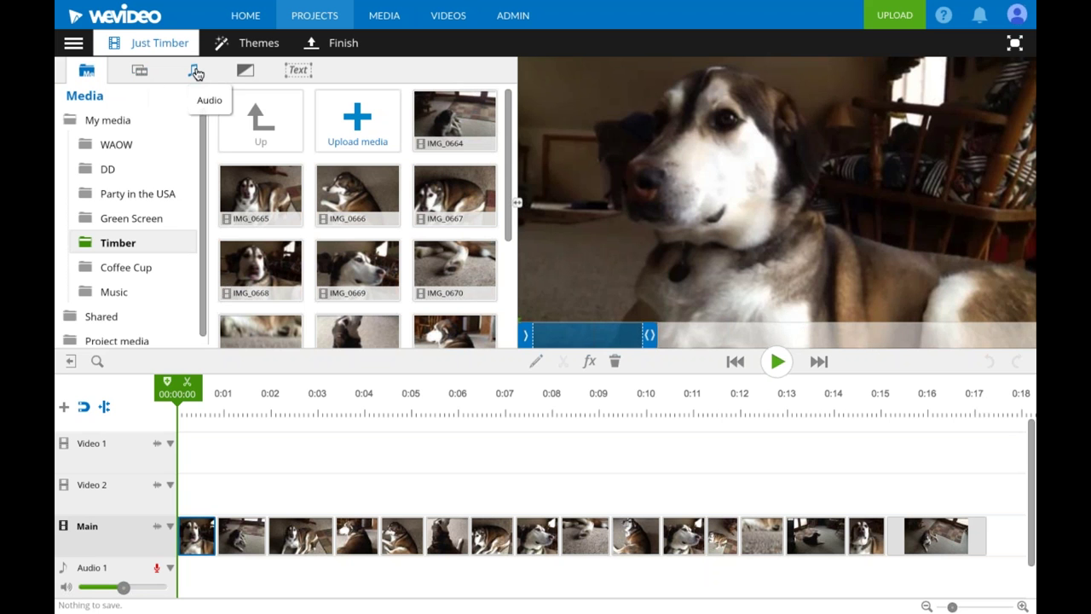
Insert a basic Text title at the start of the Main track and shorten it to end at 00:02:00
left_click(297, 71)
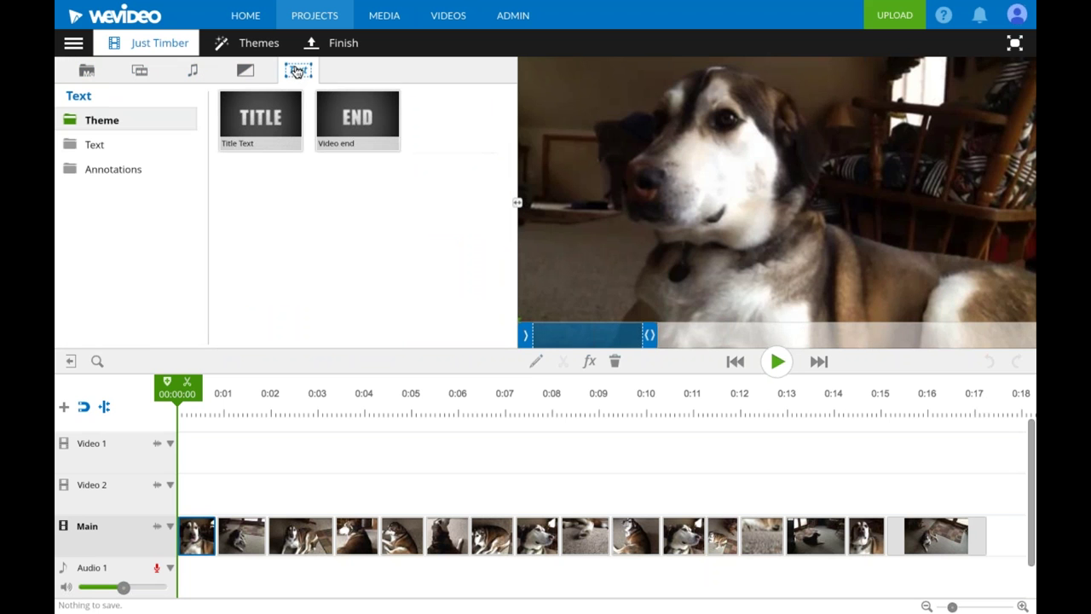
left_click(92, 147)
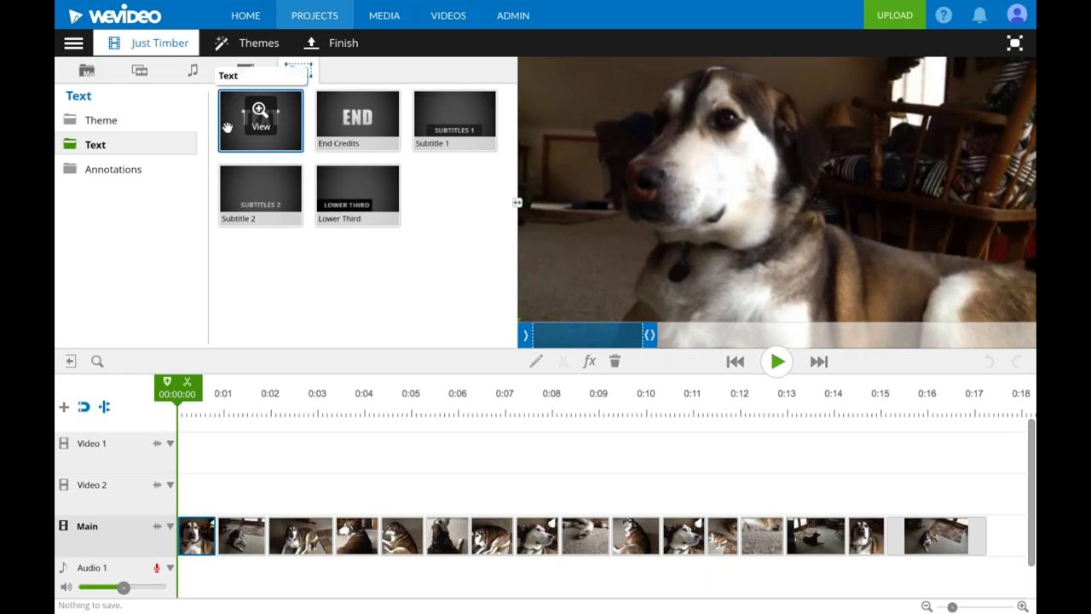
left_click_drag(227, 128, 213, 541)
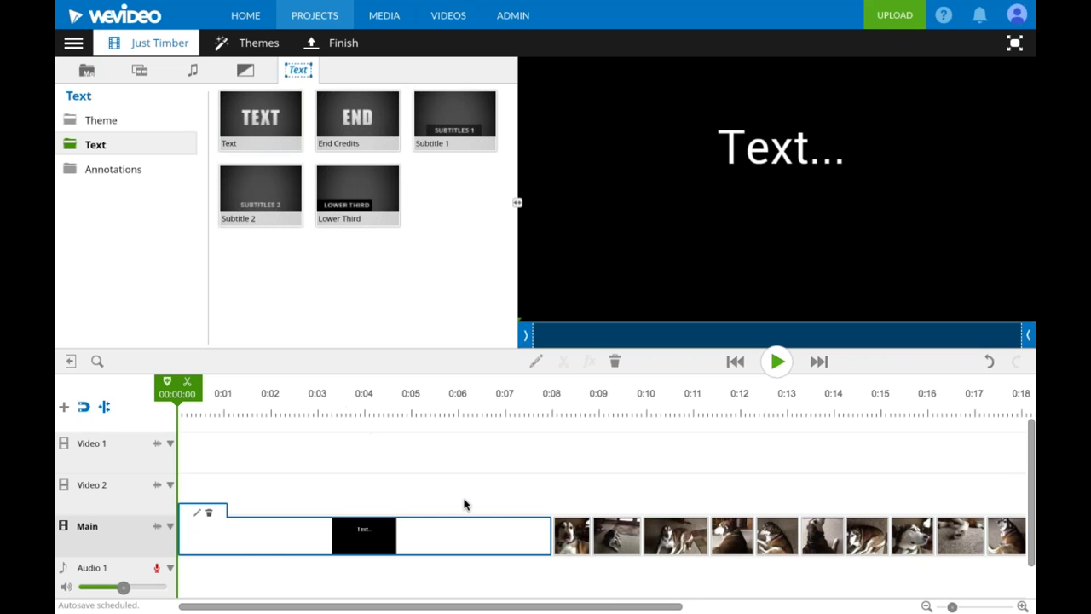
left_click_drag(549, 539, 270, 526)
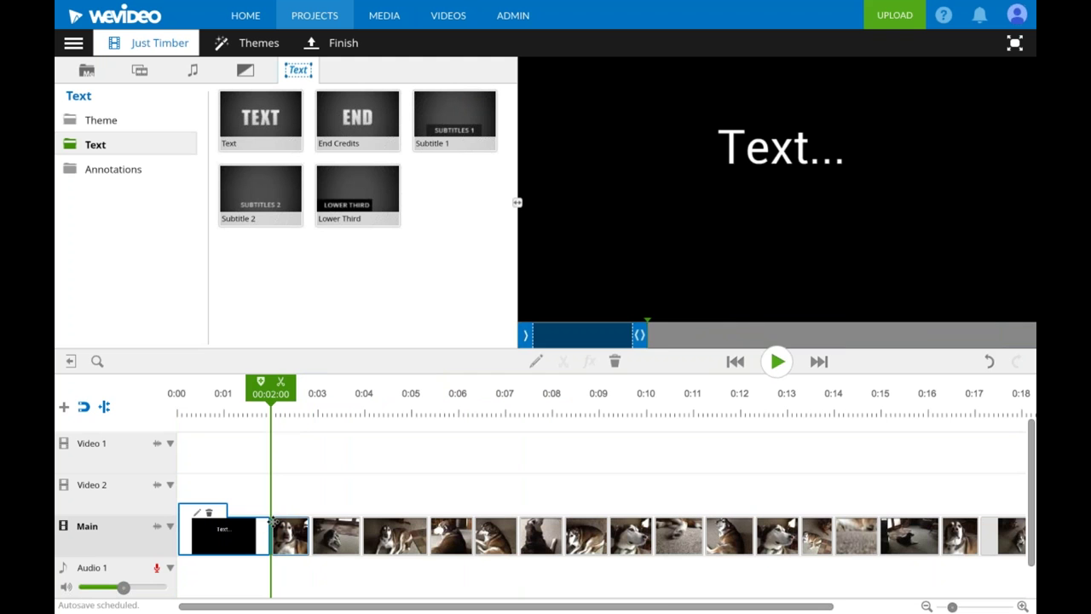
Open the title clip for editing and replace its placeholder text with "Timber"
left_click(221, 407)
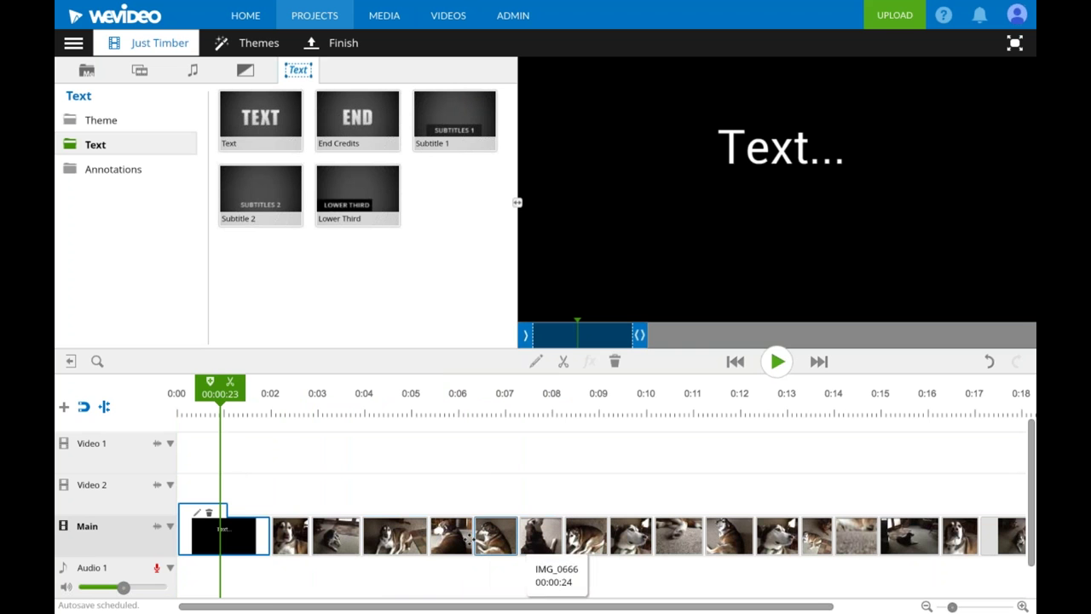
left_click(204, 536)
double_click(205, 535)
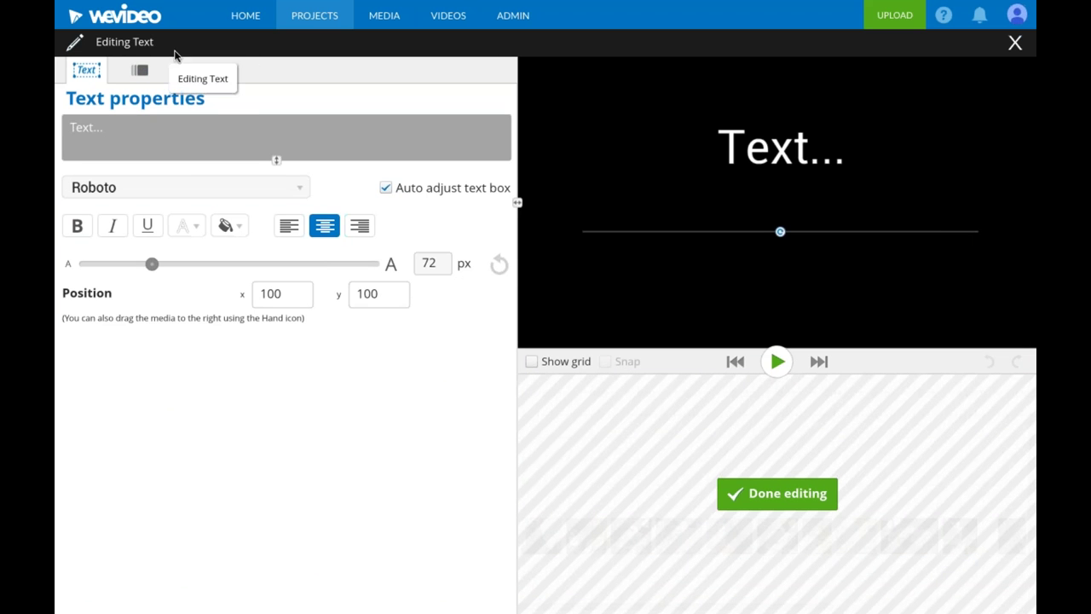
left_click_drag(105, 128, 64, 133)
mouse_move(557, 281)
type("Timber")
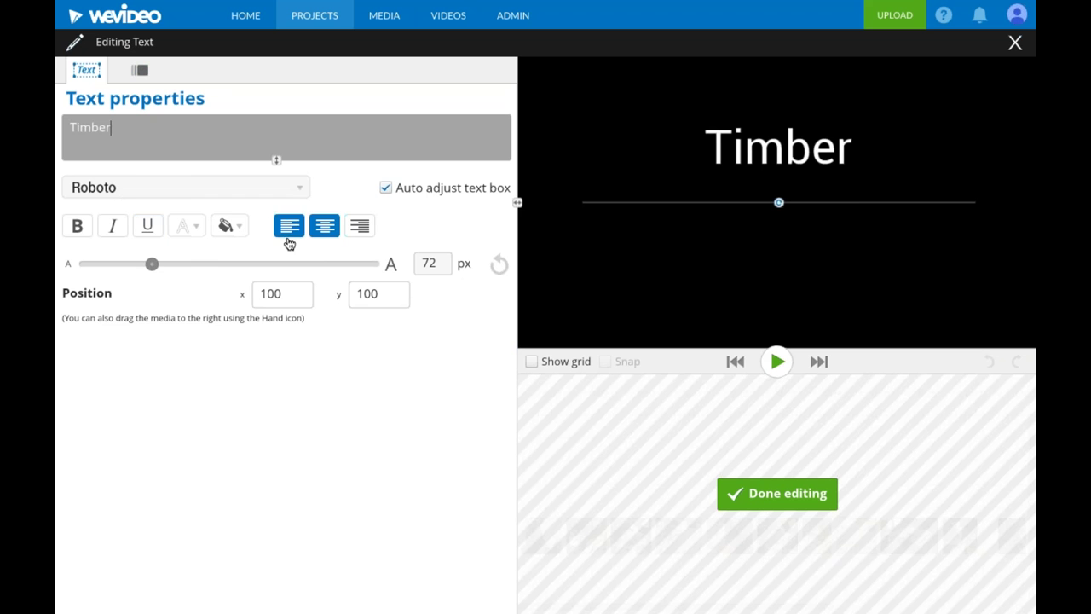
Enlarge the title text to 140 px and finish editing the title
left_click_drag(152, 264, 224, 264)
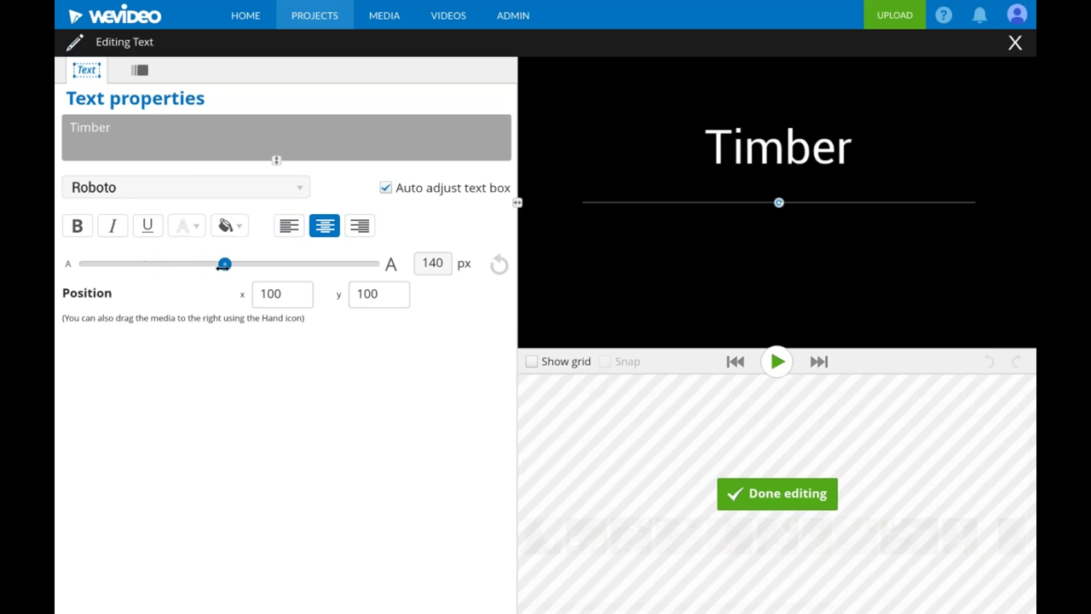
left_click(788, 495)
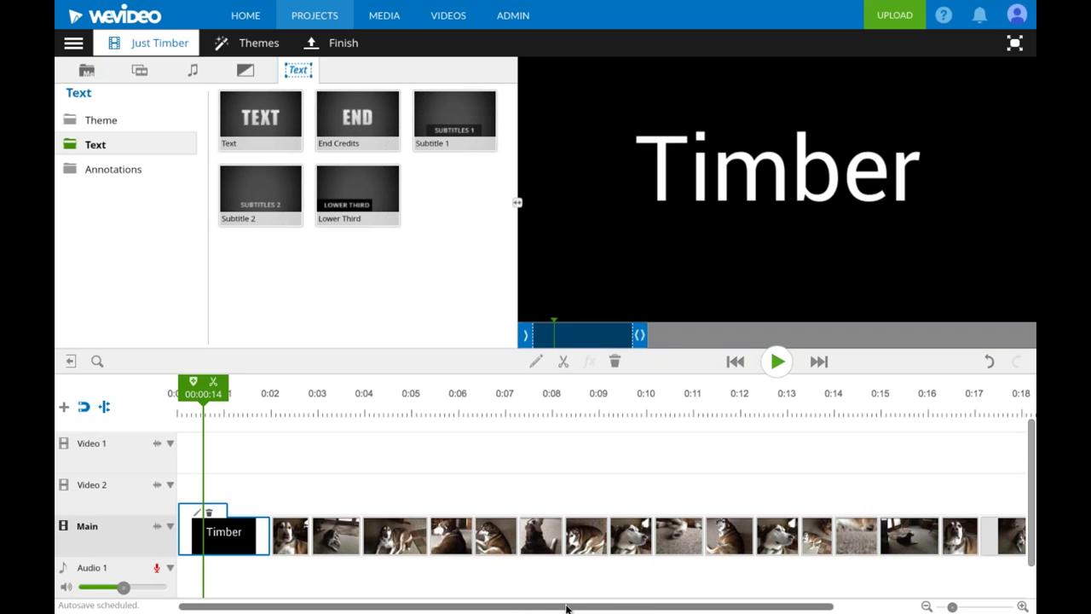
Add the free music track "Clear Inspiration" to the Audio 1 track, starting at 00:02:00 where the title ends
left_click_drag(566, 607, 537, 607)
left_click_drag(266, 404, 303, 407)
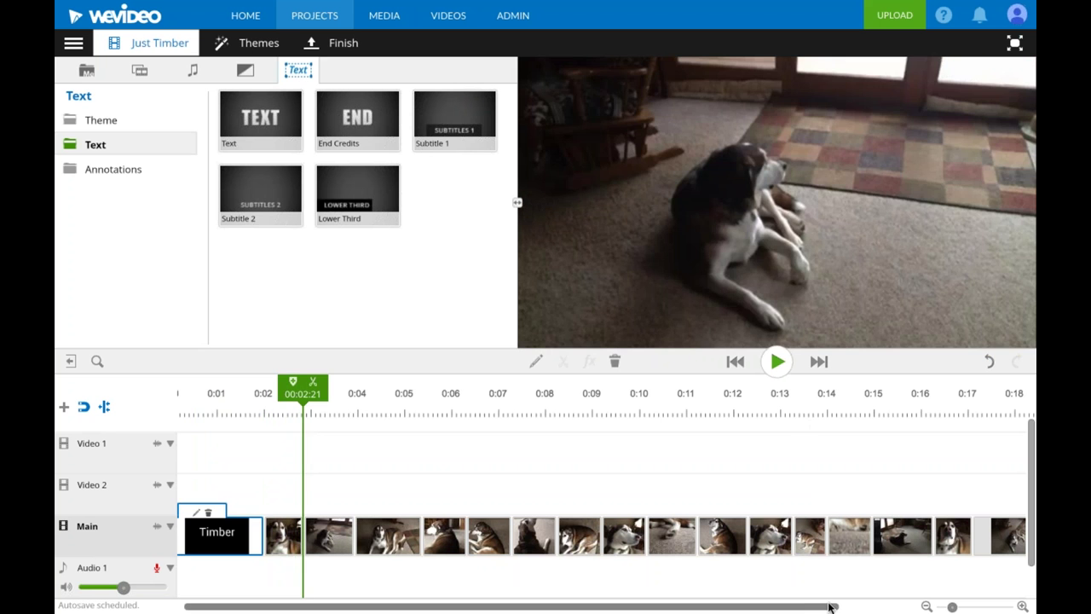
left_click_drag(855, 608, 894, 601)
left_click_drag(918, 413, 935, 408)
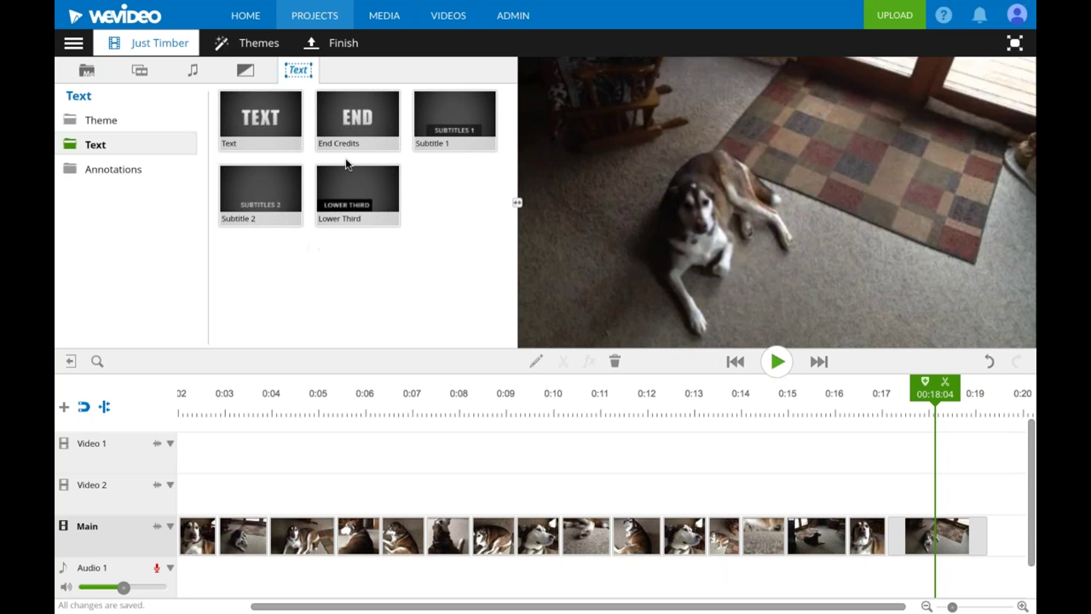
left_click(140, 73)
left_click(194, 72)
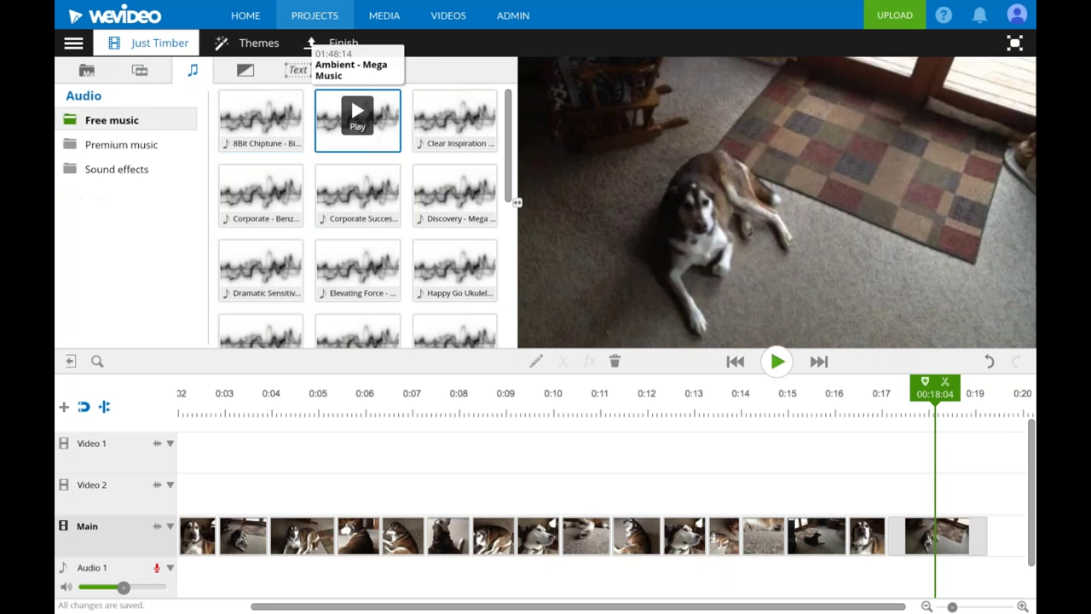
left_click_drag(425, 139, 223, 562)
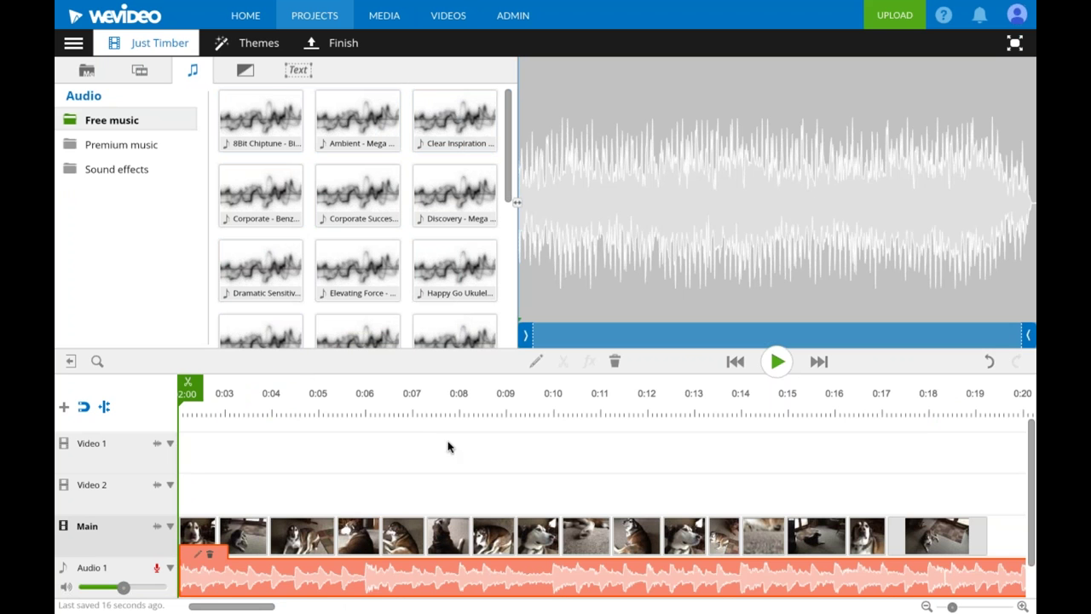
Trim the end of the music clip to 00:19:07, flush with the end of the last video clip
left_click(986, 608)
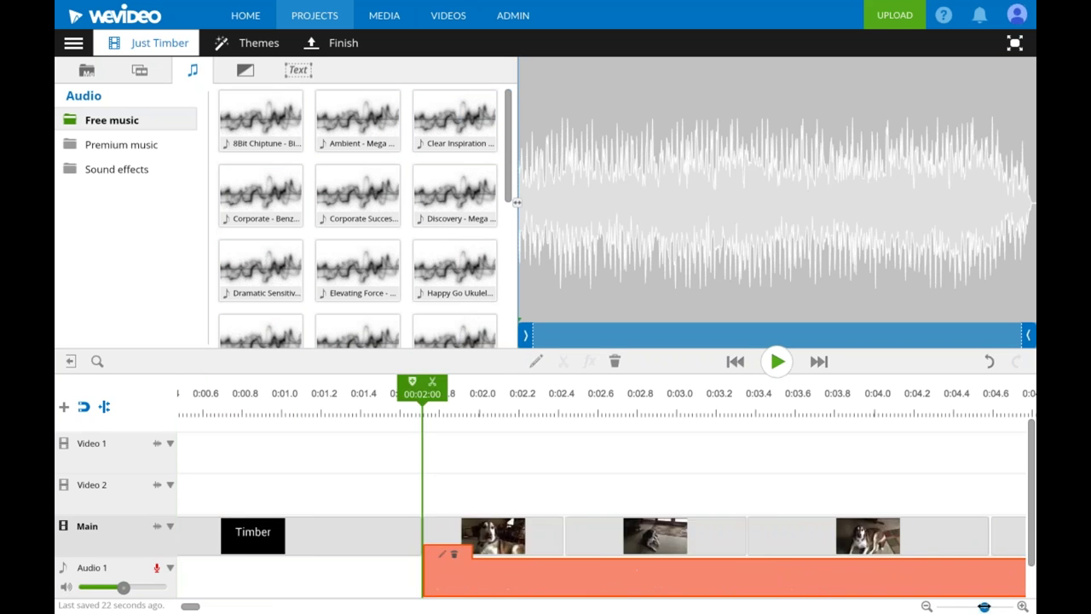
left_click_drag(974, 607, 942, 607)
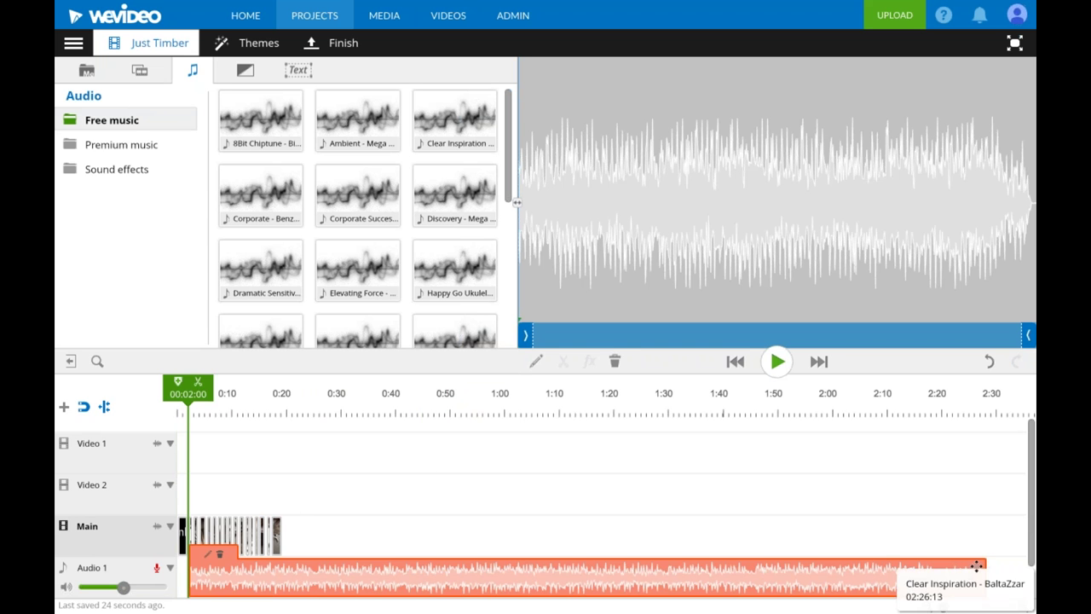
left_click_drag(985, 570, 280, 575)
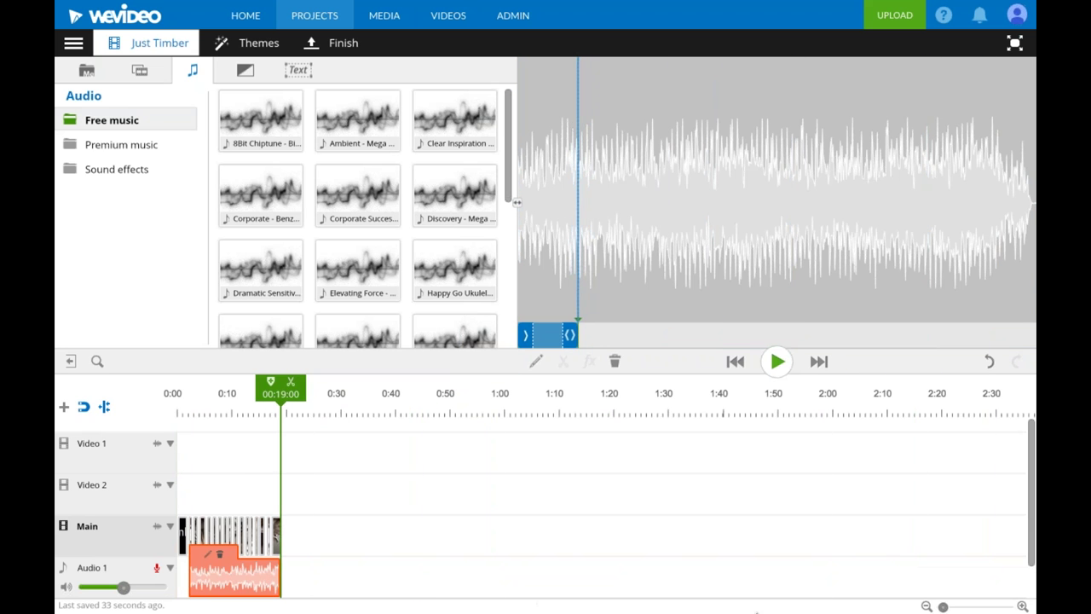
left_click(978, 607)
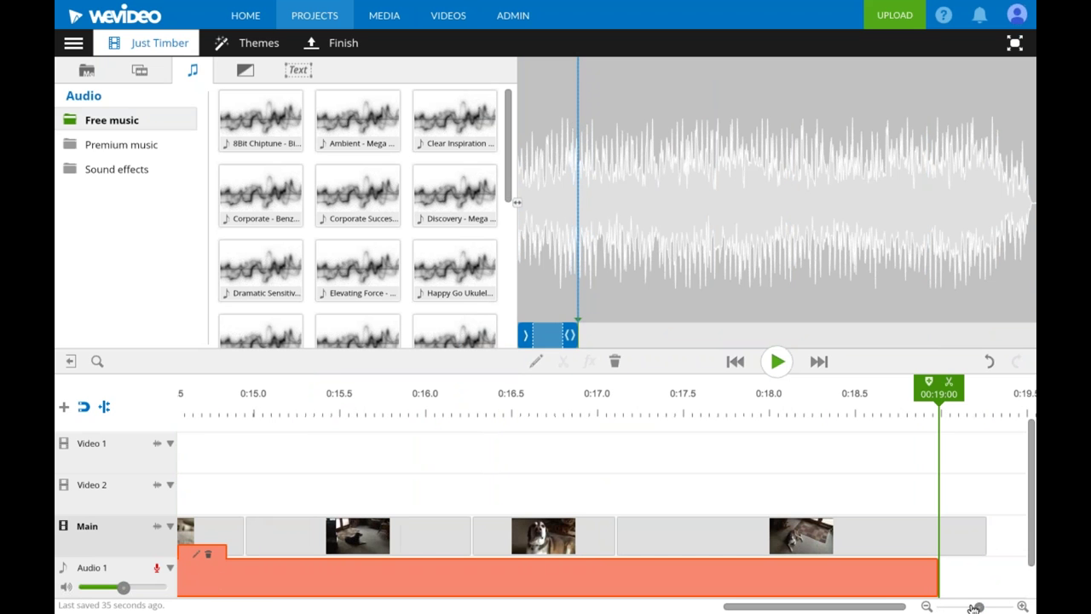
left_click_drag(935, 577, 987, 573)
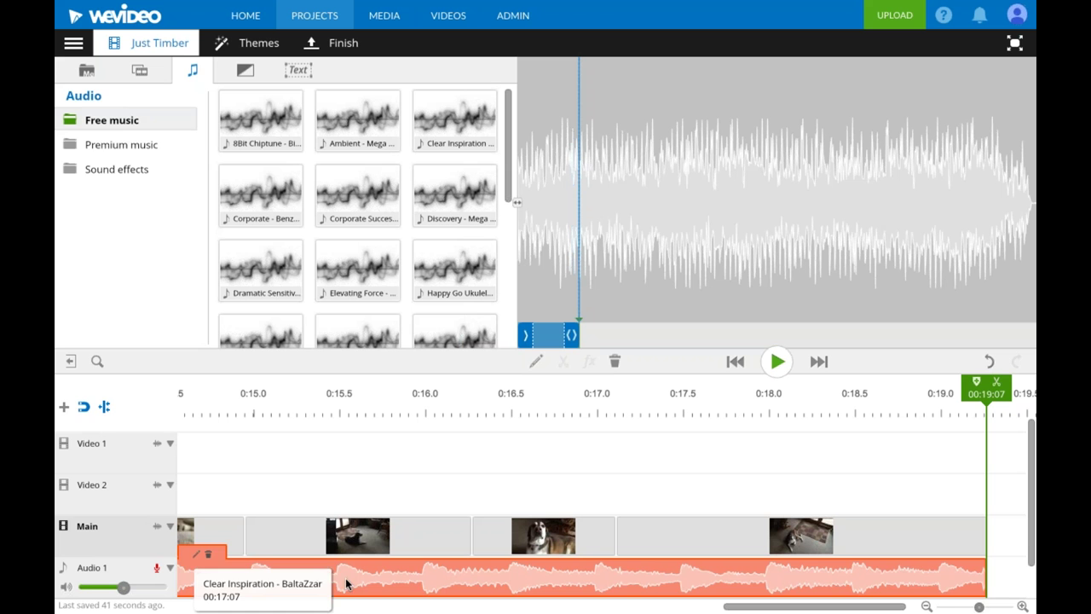
Show the Audio 1 levels and fade the music out from the start of the last video clip to its end
left_click(170, 569)
left_click(201, 544)
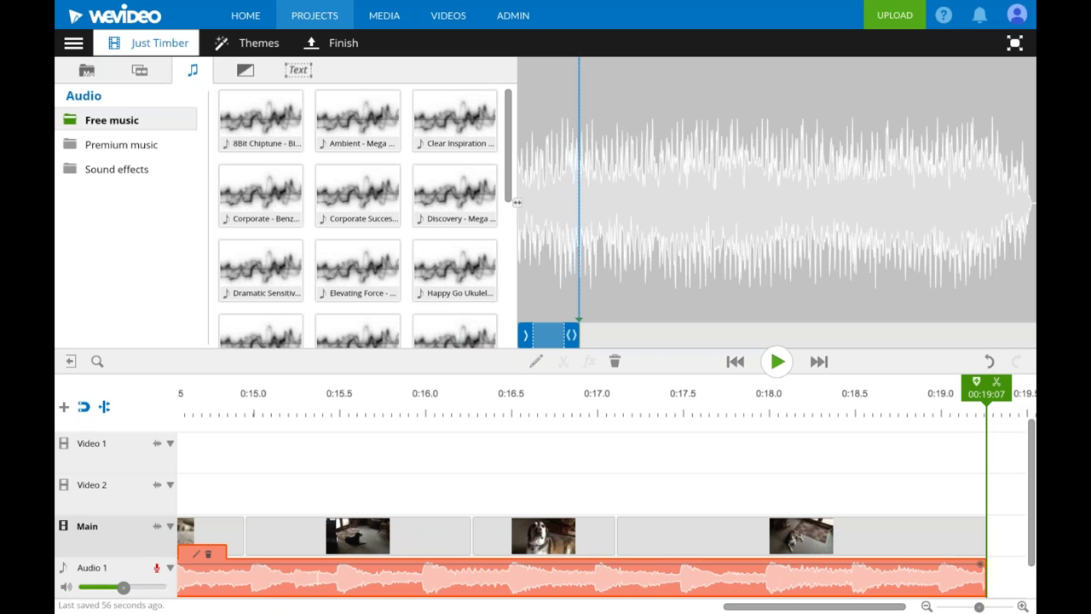
left_click(618, 566)
left_click_drag(979, 564, 985, 600)
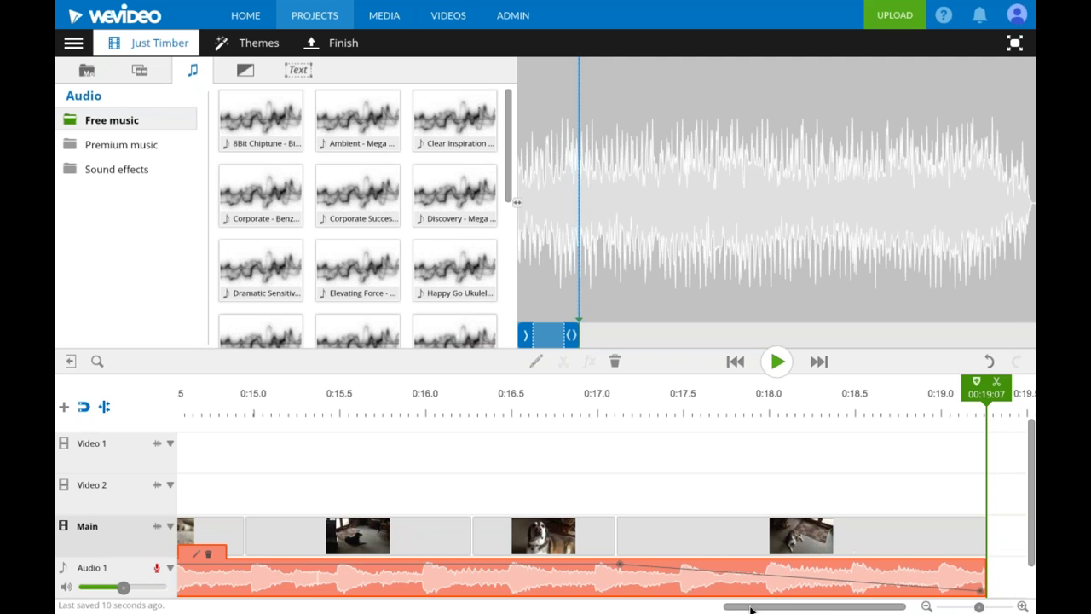
Move the music clip to the start of the timeline and extend its end to 00:19:07
left_click_drag(694, 609, 159, 607)
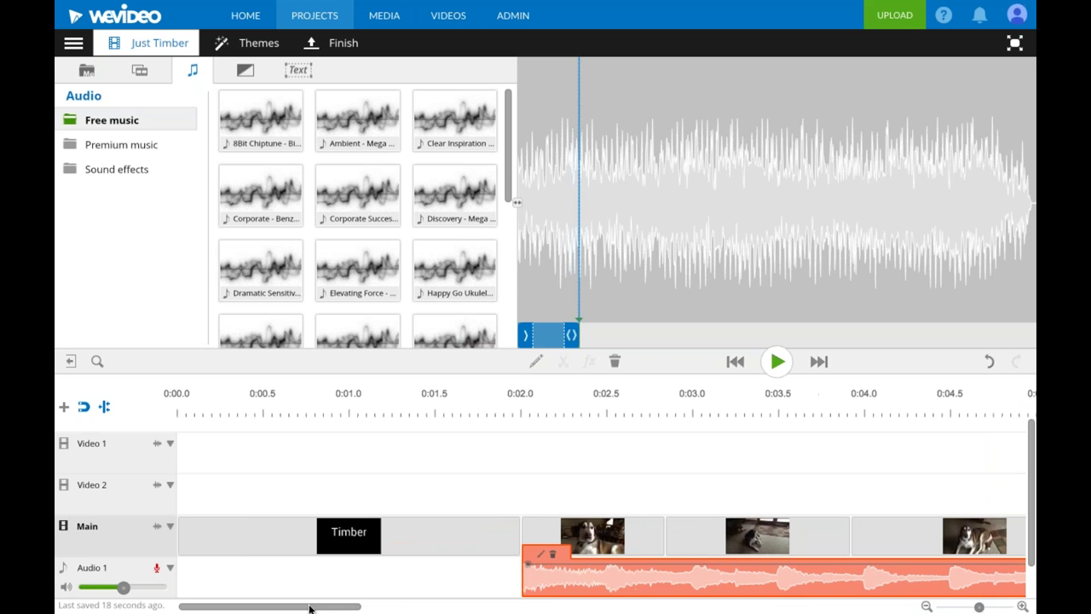
left_click_drag(550, 577, 207, 528)
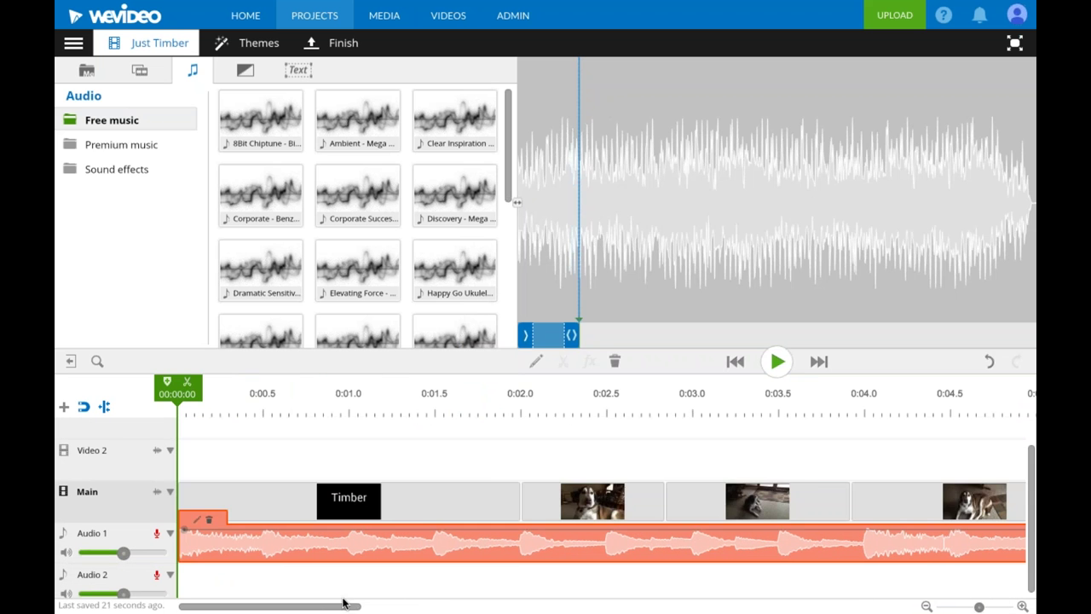
scroll(765, 552, "right", 10)
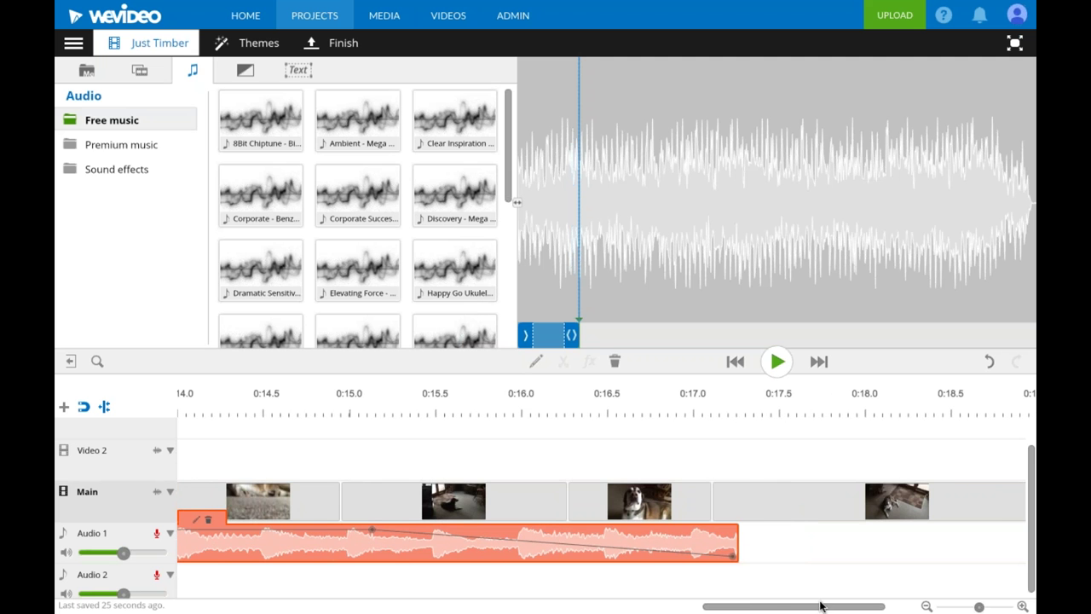
left_click_drag(860, 609, 882, 609)
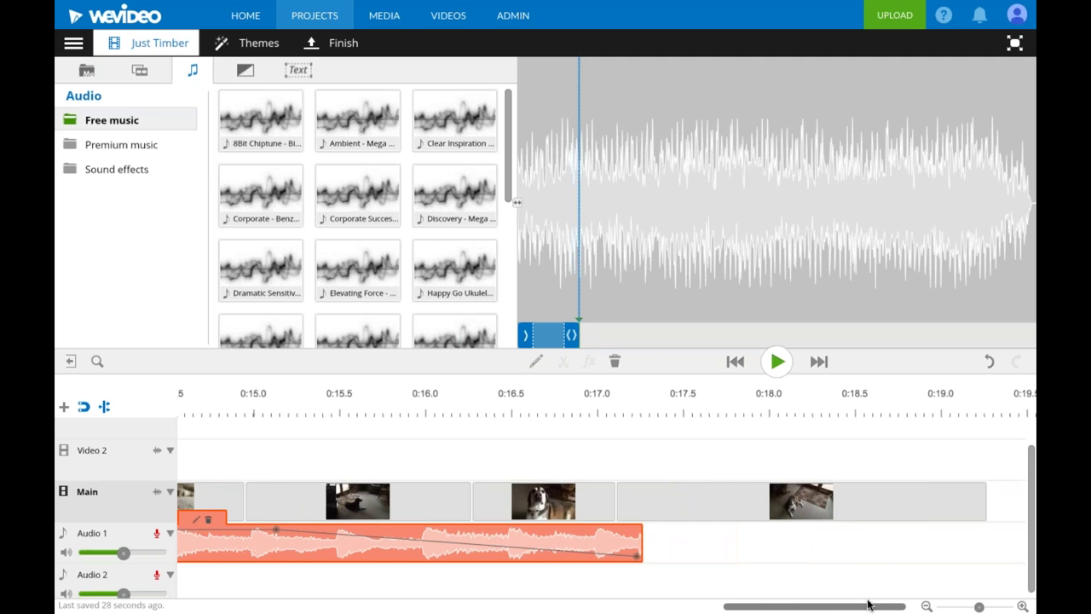
left_click_drag(639, 541, 986, 540)
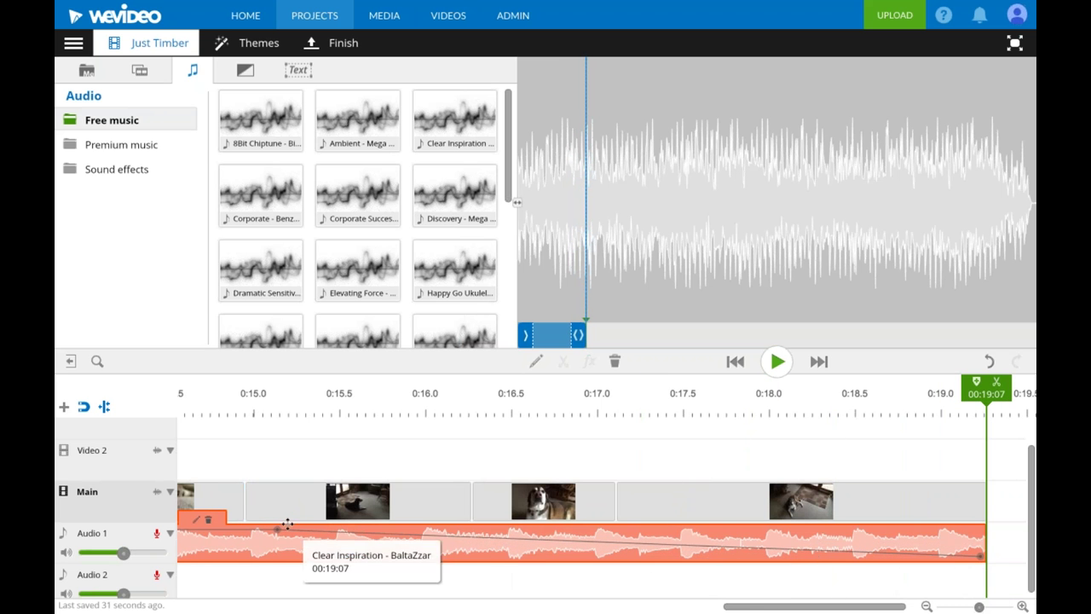
Shift the fade-out's start to the beginning of the last video clip and fade the music in over the first two seconds
left_click_drag(278, 531, 617, 529)
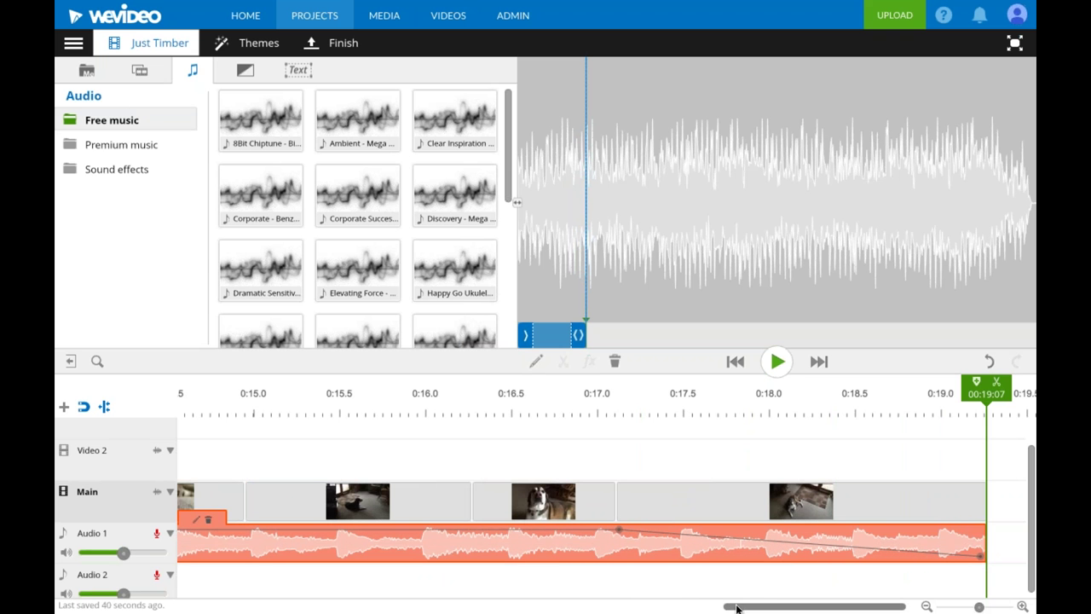
left_click_drag(705, 611, 60, 597)
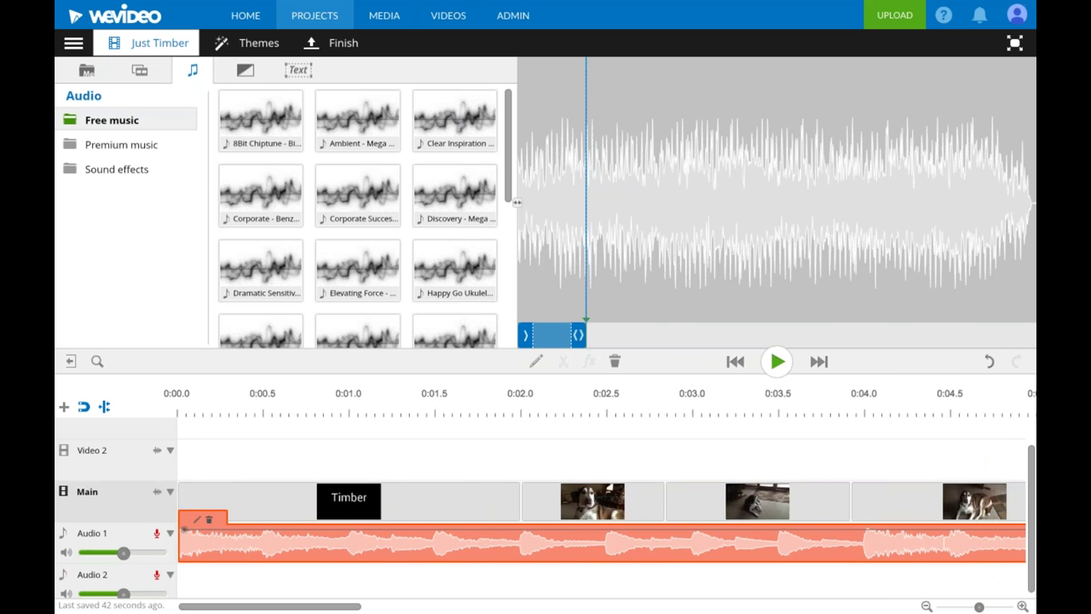
left_click(518, 530)
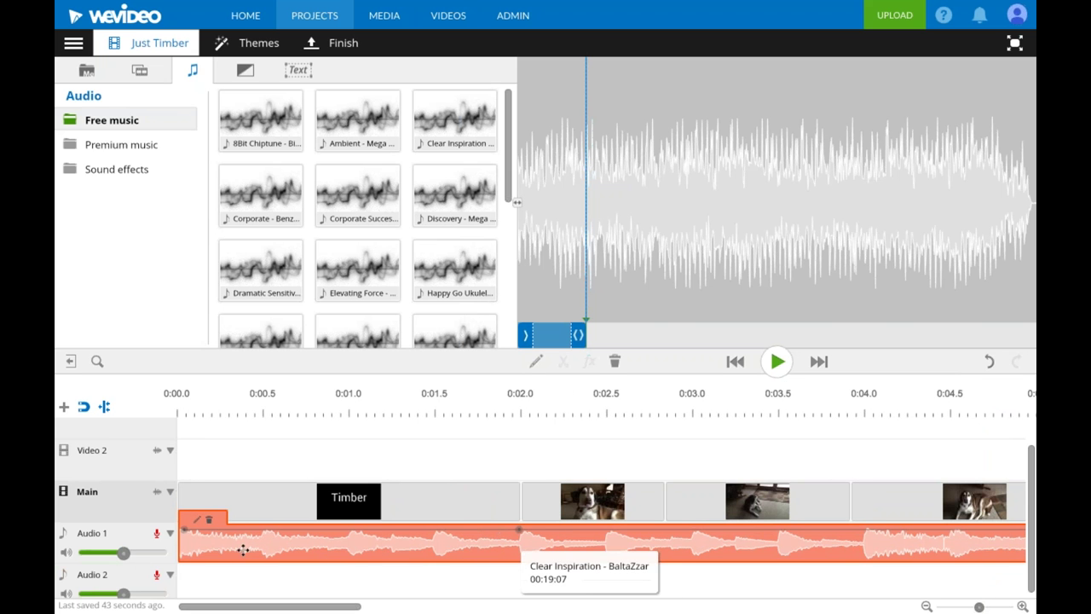
left_click_drag(184, 529, 177, 564)
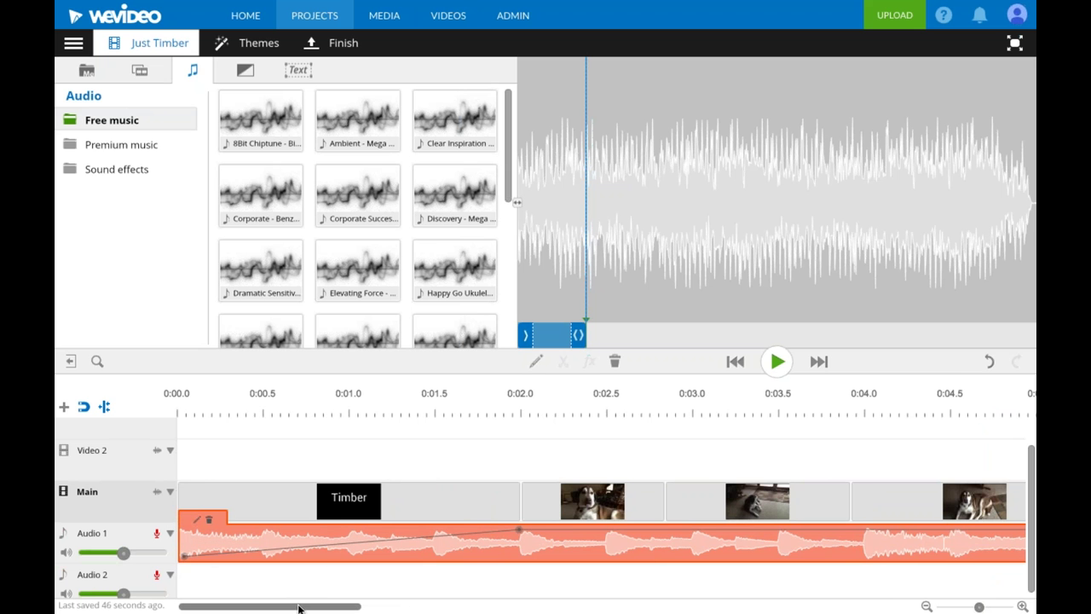
Play the end of the video from about 00:18 to check the music's fade-out
left_click_drag(303, 608, 639, 608)
left_click_drag(733, 610, 912, 610)
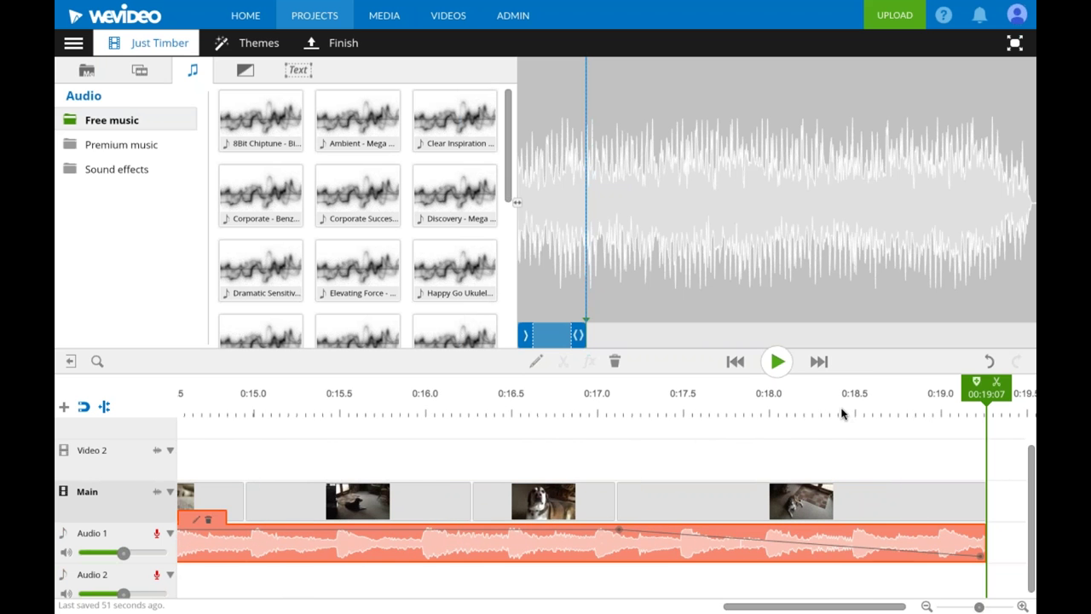
left_click(801, 404)
left_click(777, 362)
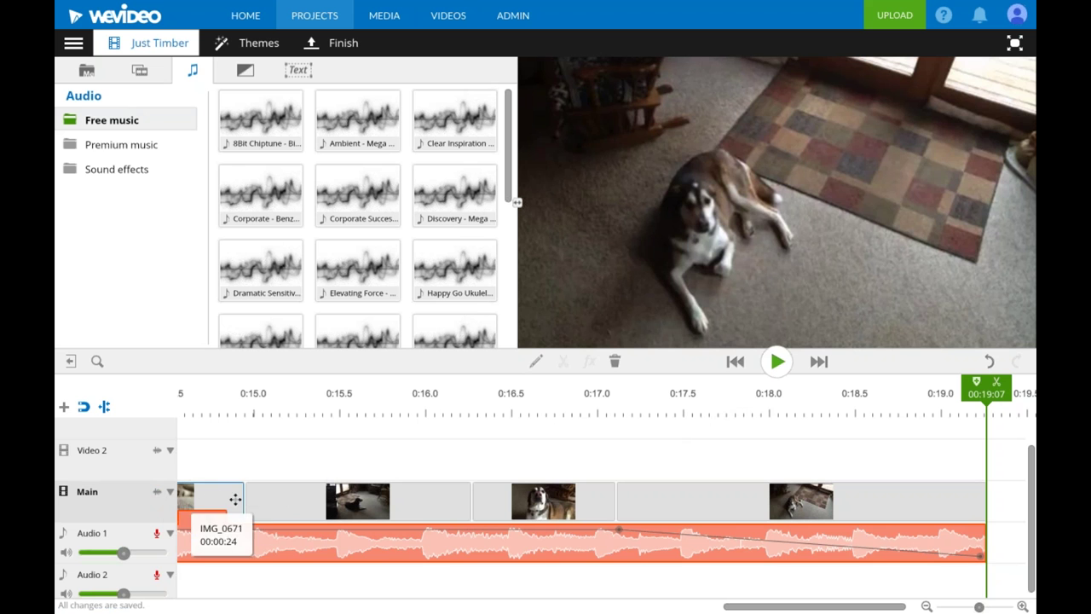
Display the audio waveforms and the levels of the clips on the Main track
left_click(157, 491)
left_click(281, 539)
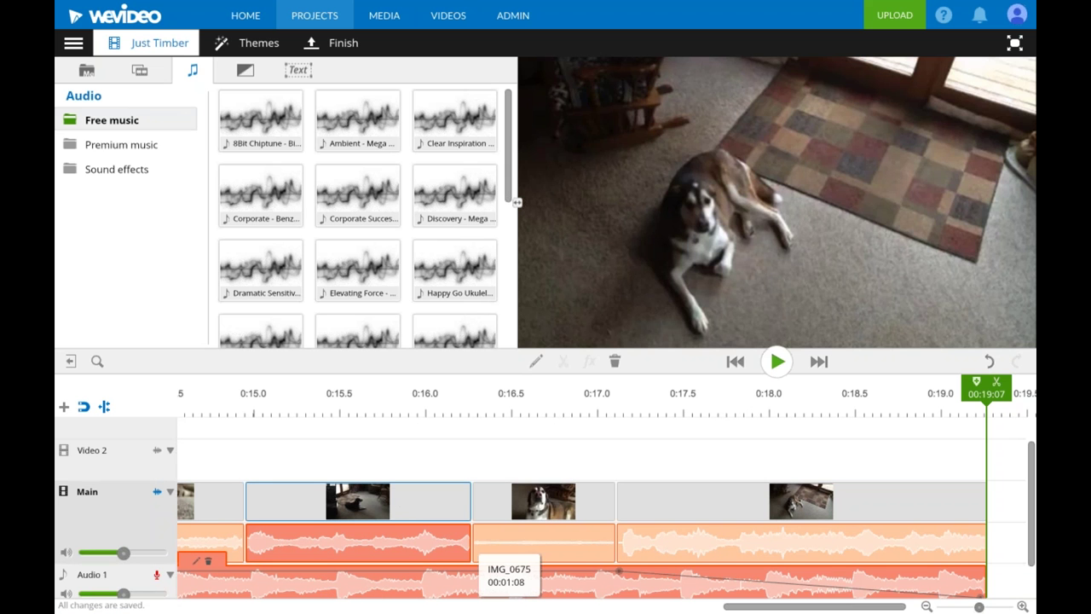
left_click(488, 520)
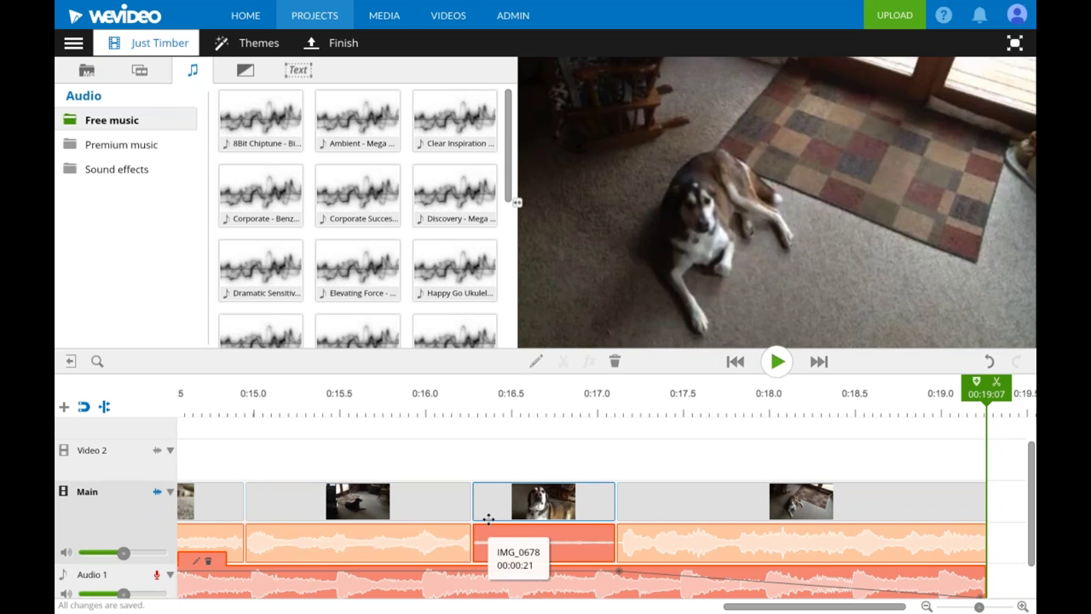
left_click(171, 492)
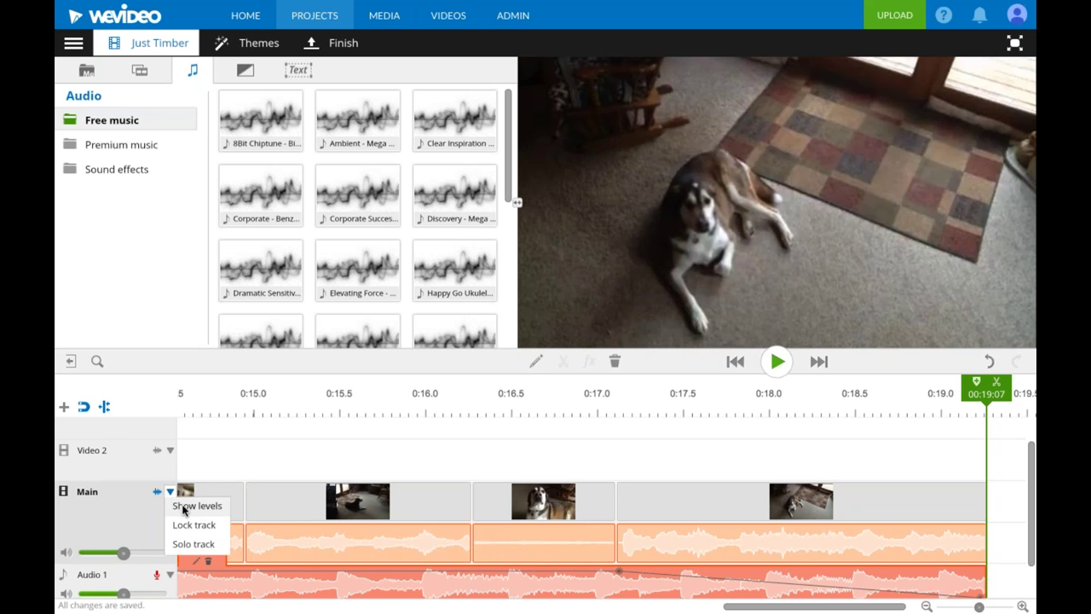
left_click(182, 507)
left_click(280, 542)
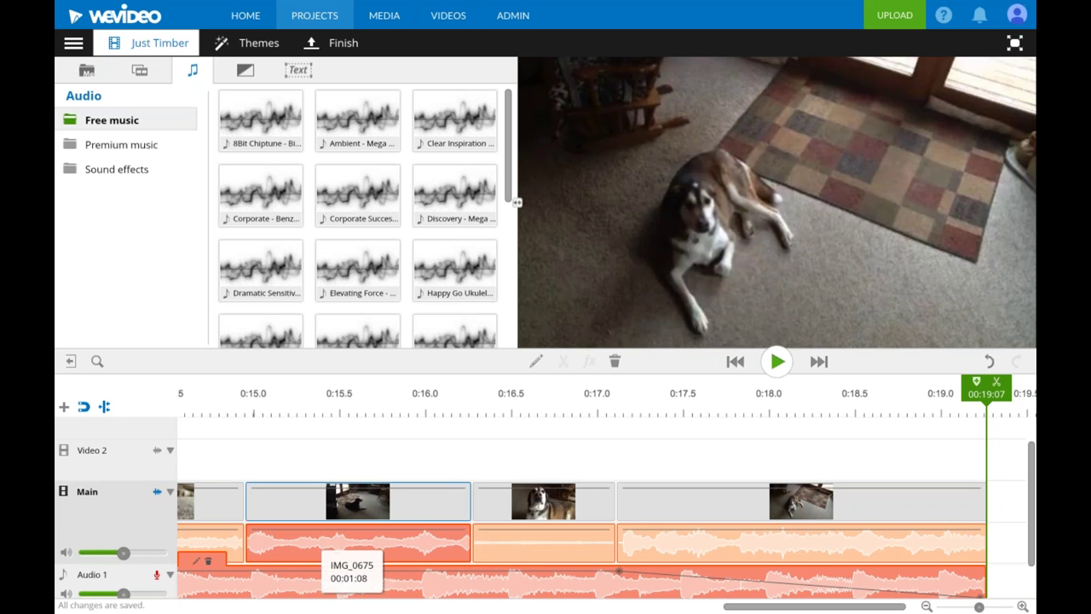
Lower the Main track's volume to zero and hide its audio waveforms
left_click(124, 552)
left_click_drag(123, 553, 74, 549)
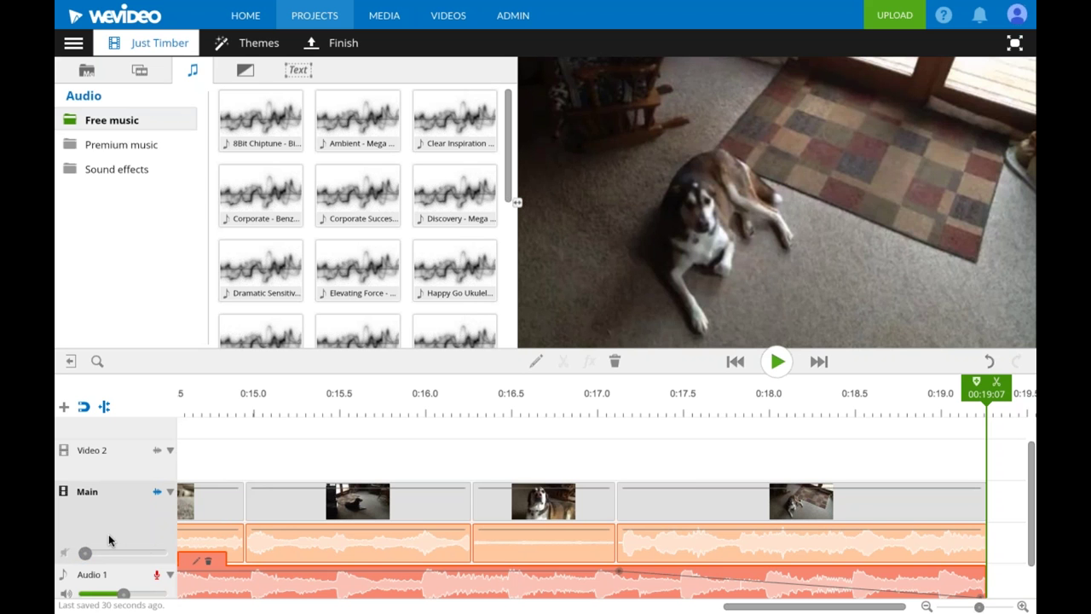
left_click(219, 500)
left_click(292, 505)
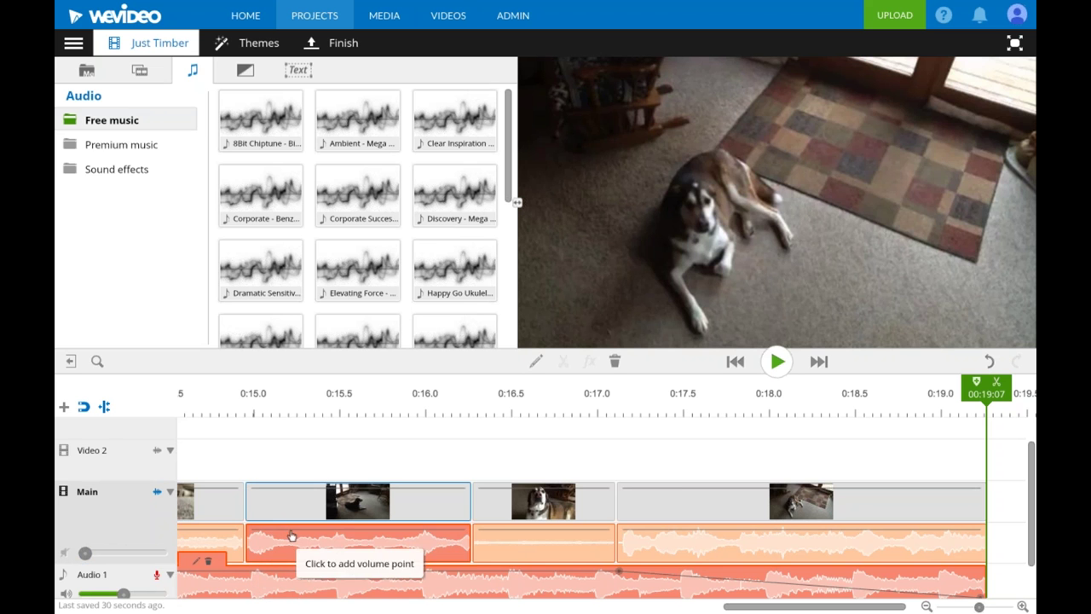
left_click(158, 496)
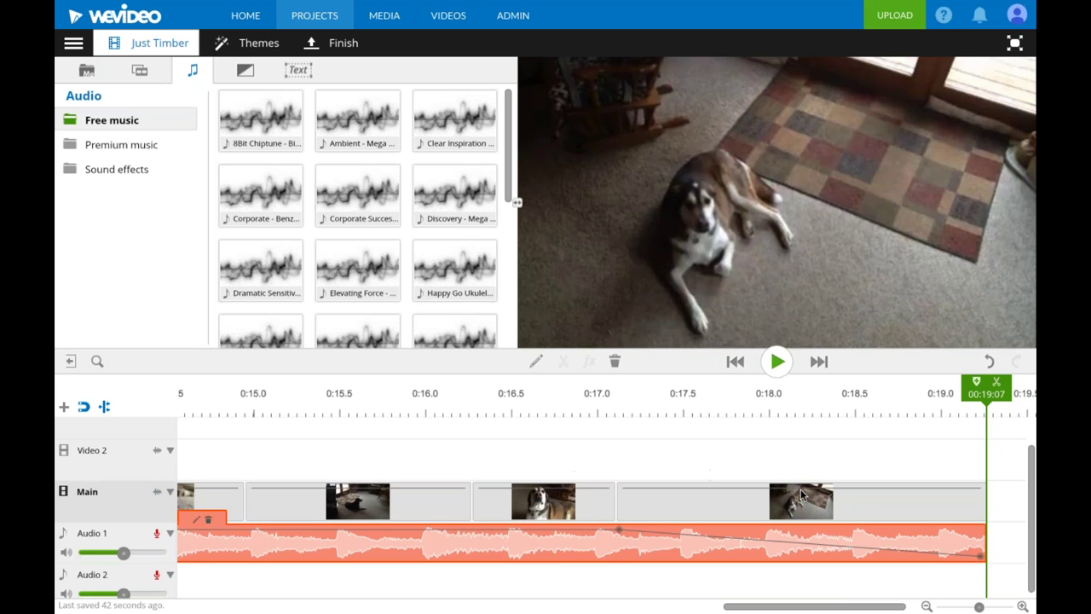
Fade the last clip on the Main track to black across its full length and play the ending from 00:16:22
left_click(980, 493)
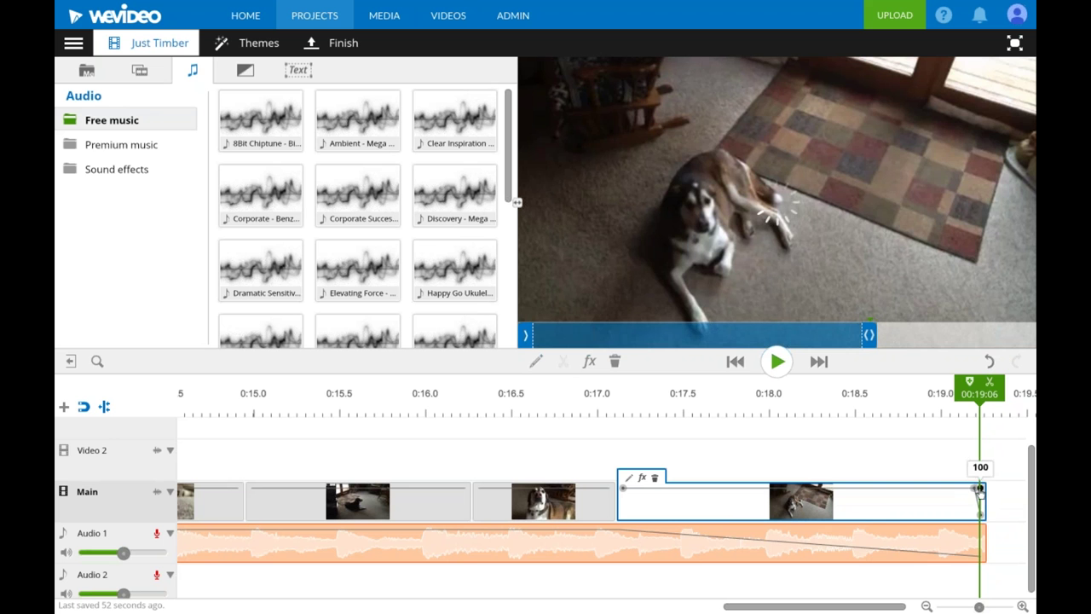
left_click_drag(975, 489, 980, 516)
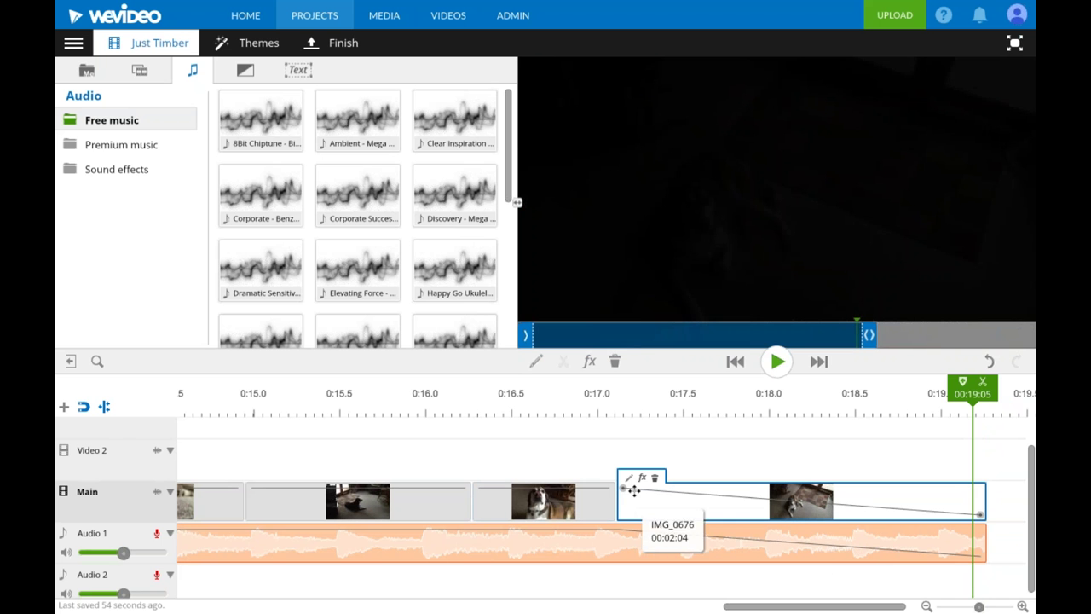
left_click(576, 409)
left_click(777, 366)
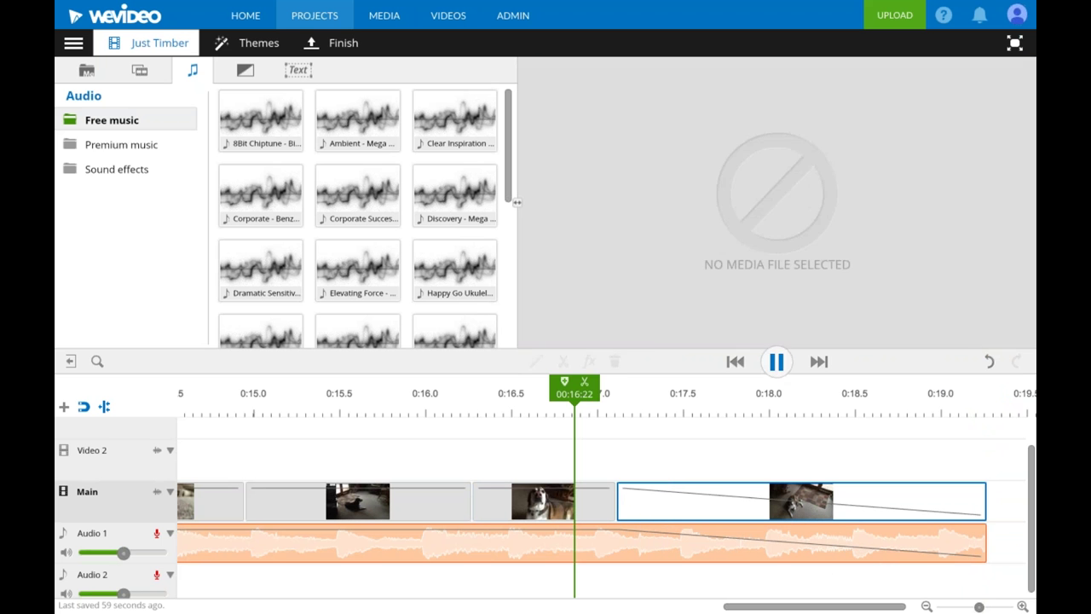
left_click(775, 361)
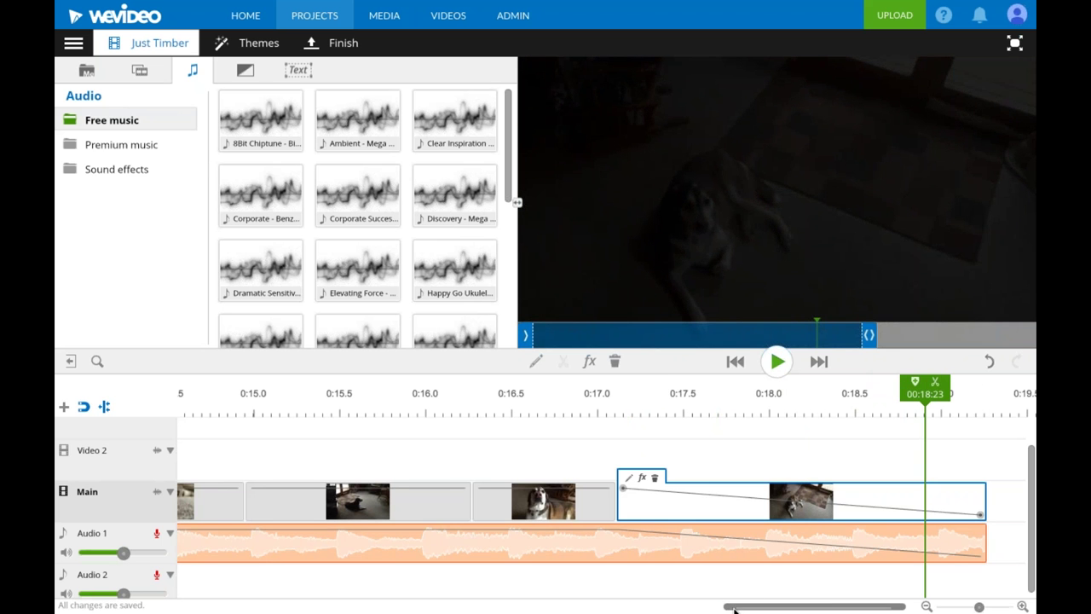
Fade the "Timber" title clip in from an opacity of 0 at its start, across its full length
left_click_drag(729, 607, 134, 604)
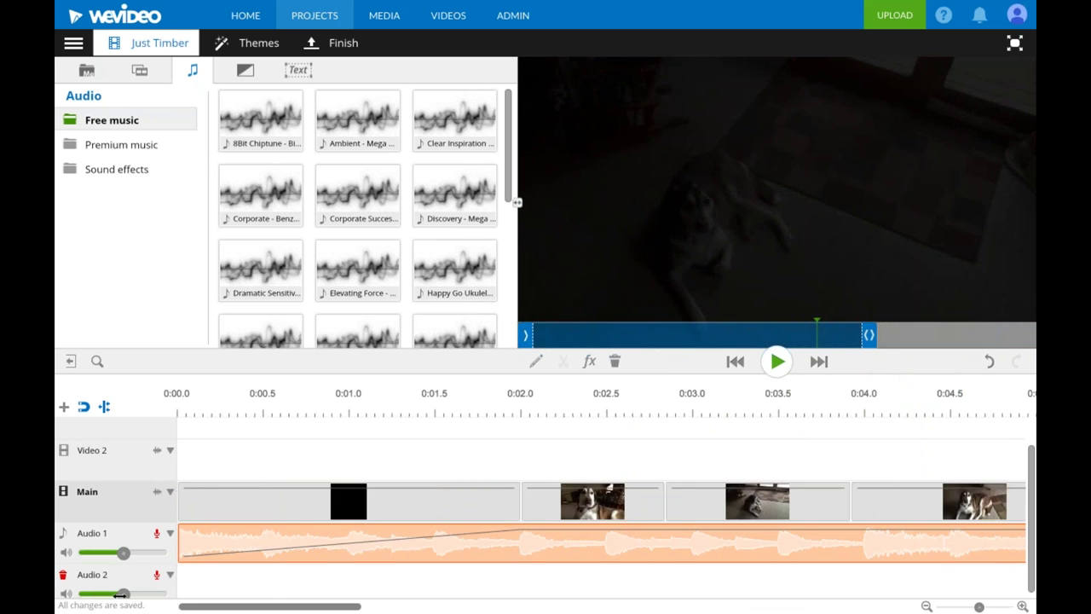
left_click(185, 494)
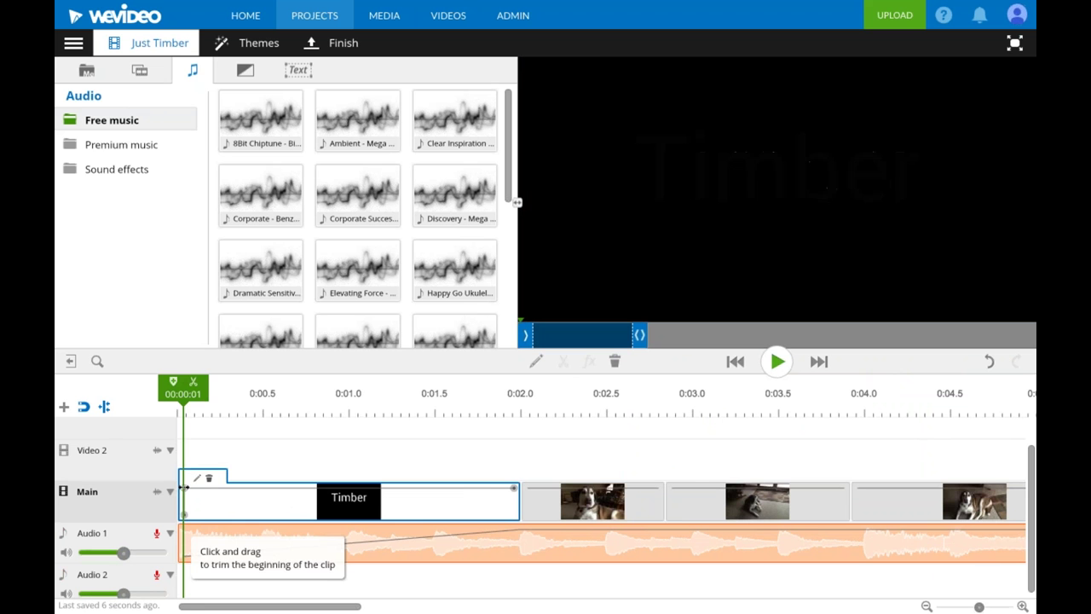
left_click_drag(184, 490, 183, 516)
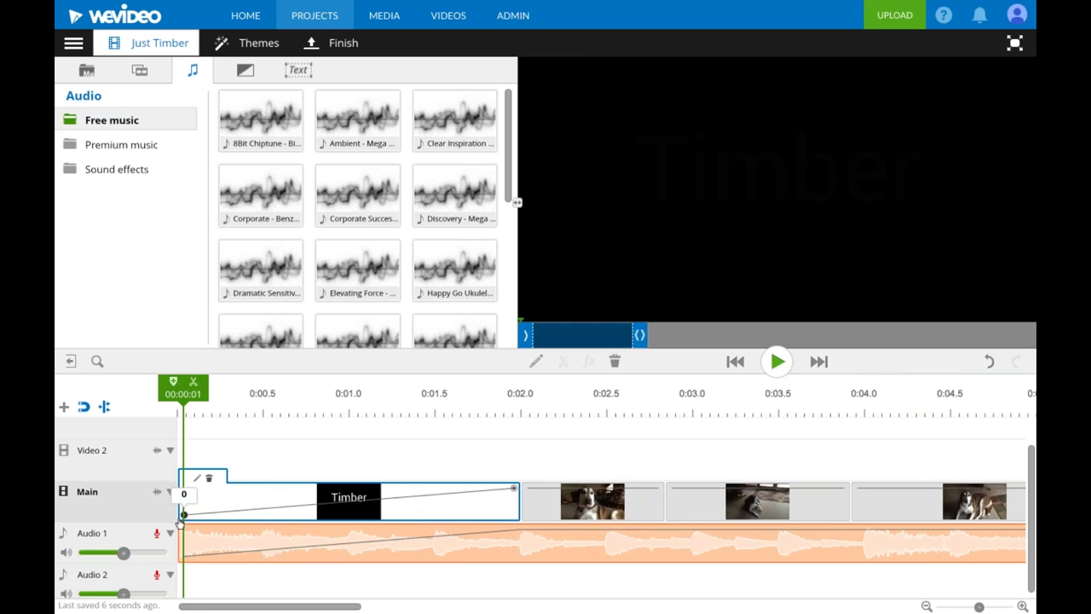
Play the whole edit from 00:00:00 to check its fades, with every clip shown on the timeline
left_click_drag(182, 390, 175, 394)
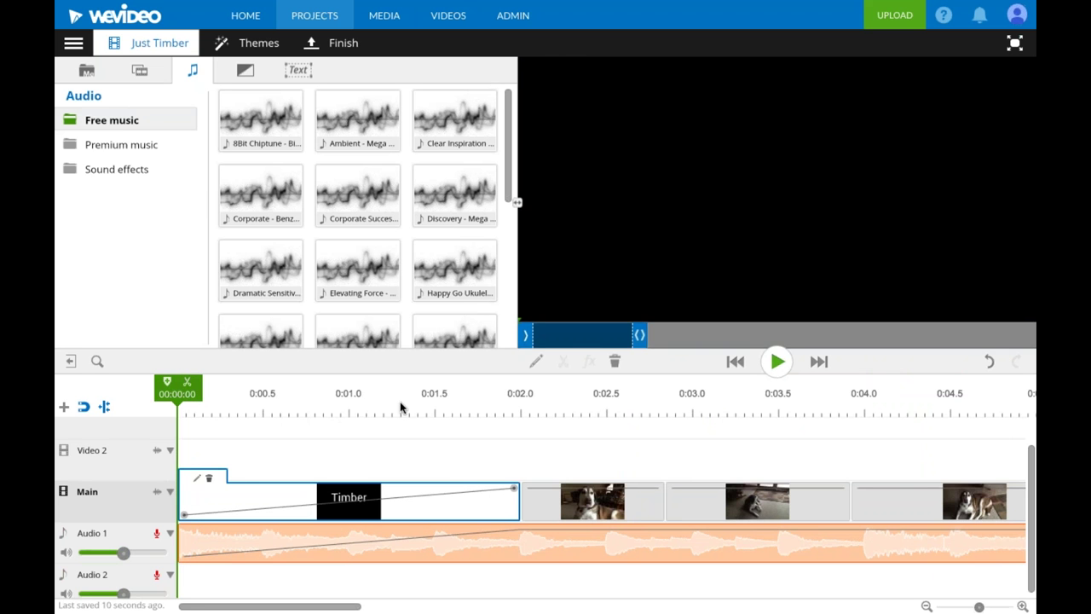
left_click(956, 606)
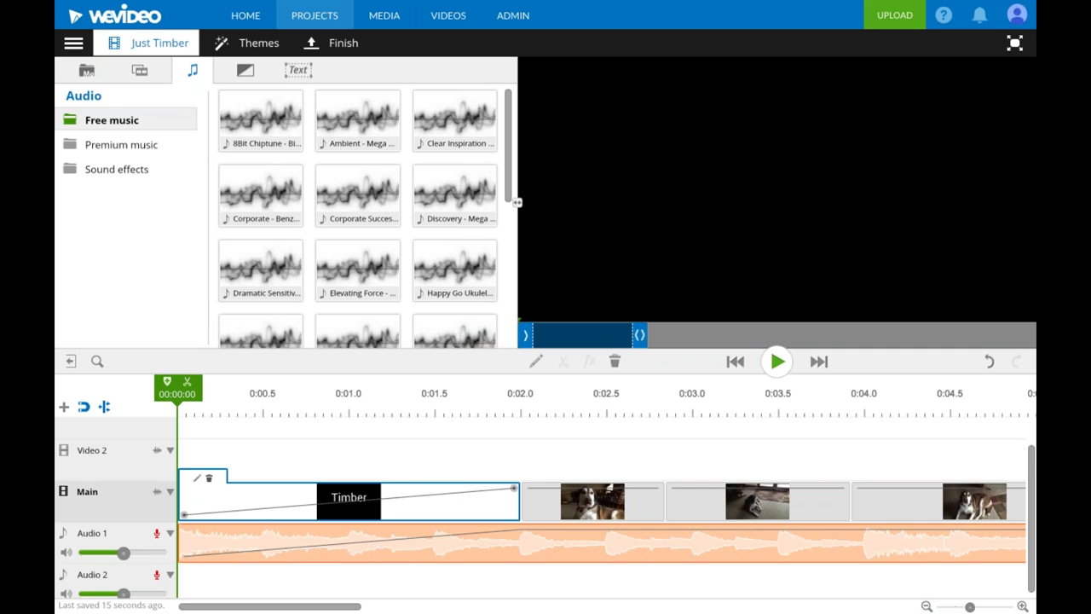
left_click(951, 606)
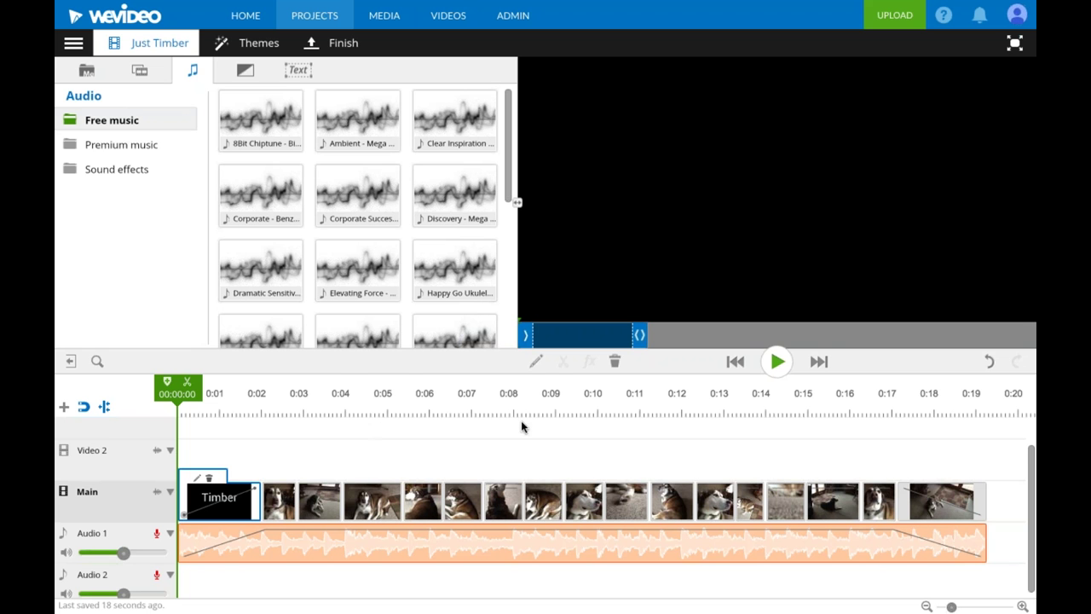
left_click(777, 364)
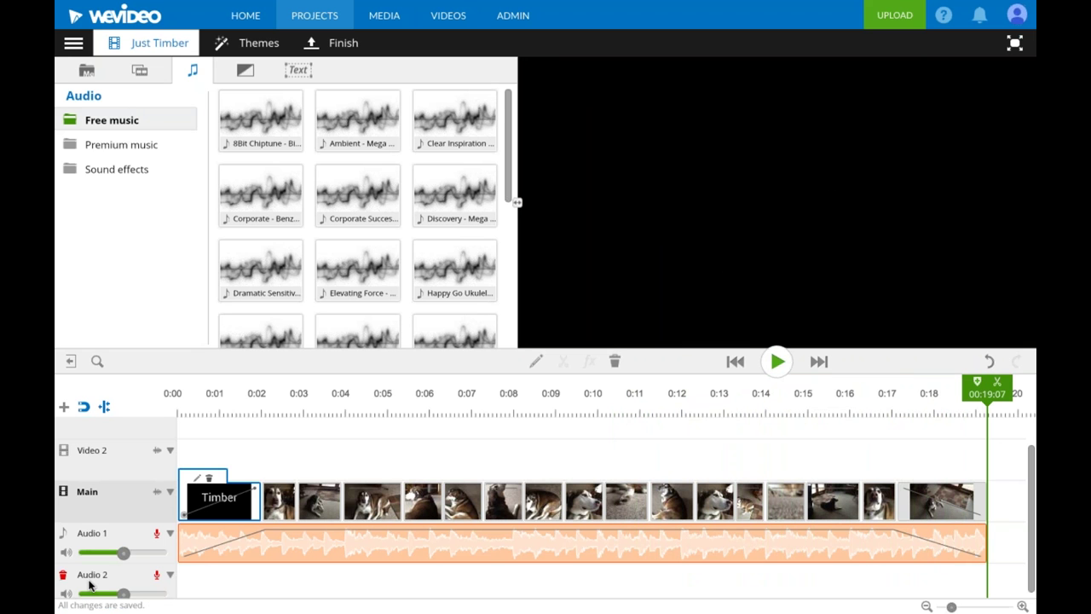
mouse_move(56, 508)
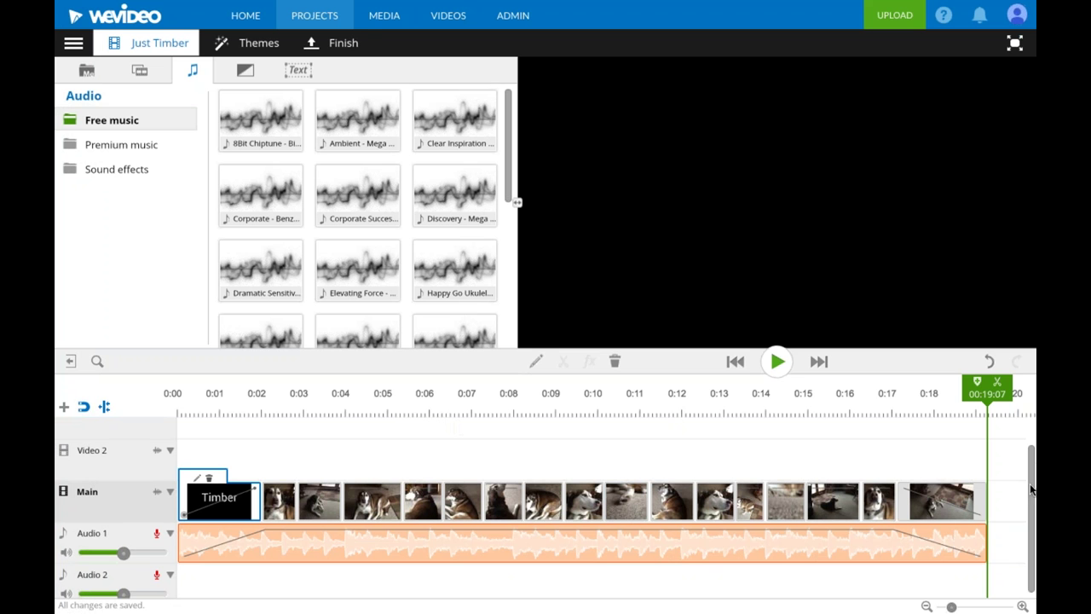
Finish the Just Timber video at 480p with Google Drive added as a destination alongside WeVideo
left_click(343, 45)
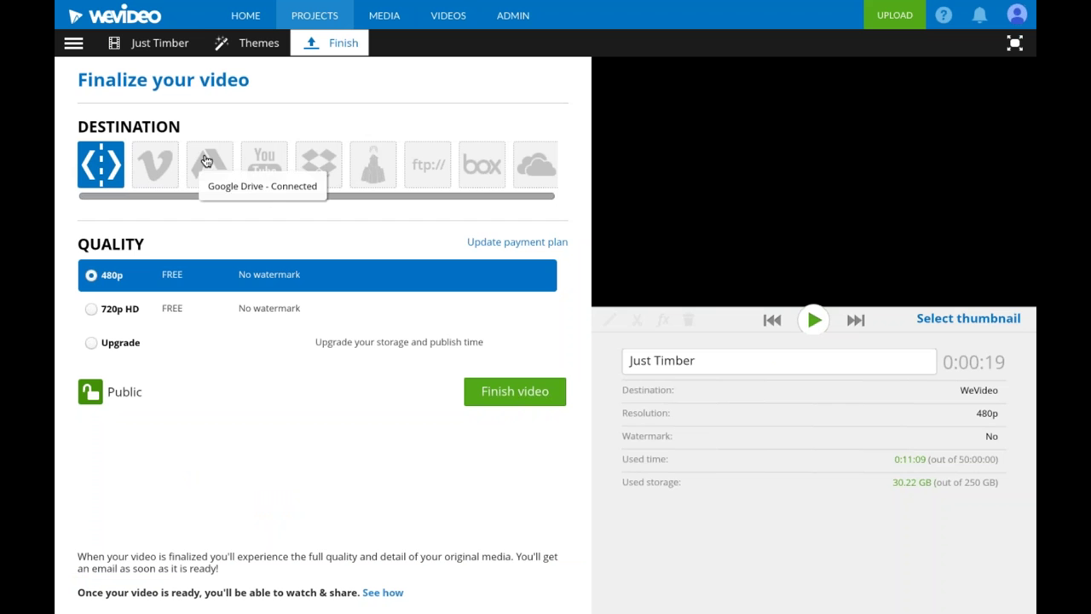
left_click(205, 161)
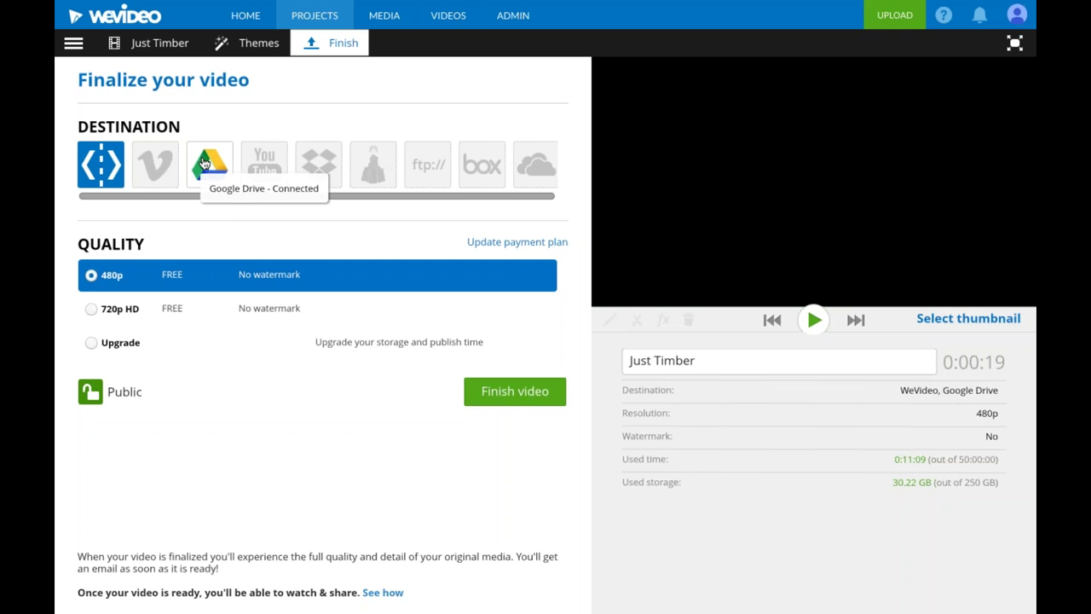
left_click(515, 392)
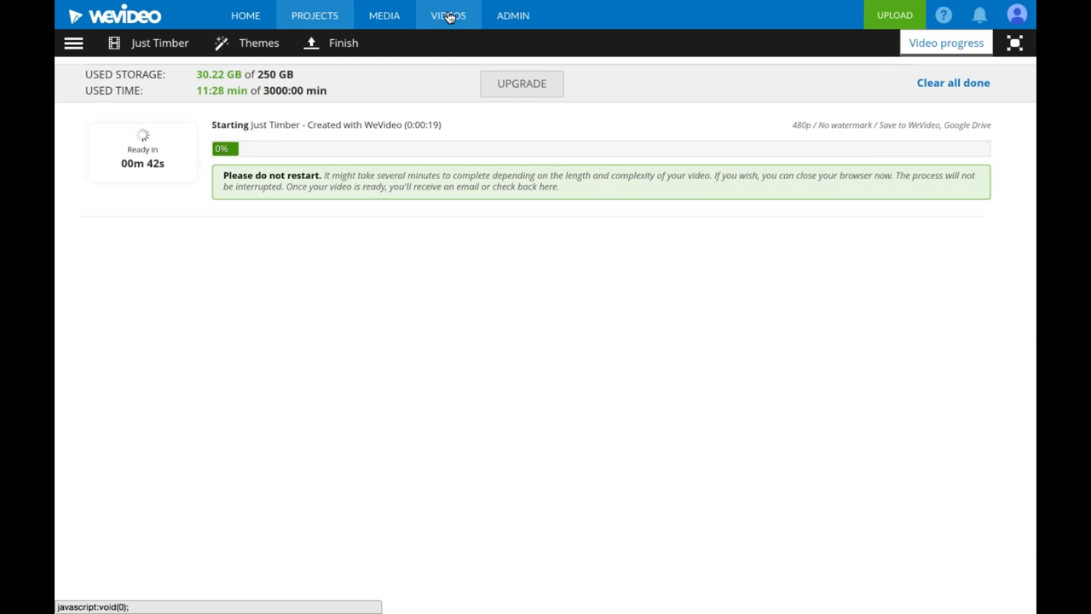
Look through your own finished videos, all videos in the account, and the gallery's editable playlists
left_click(449, 17)
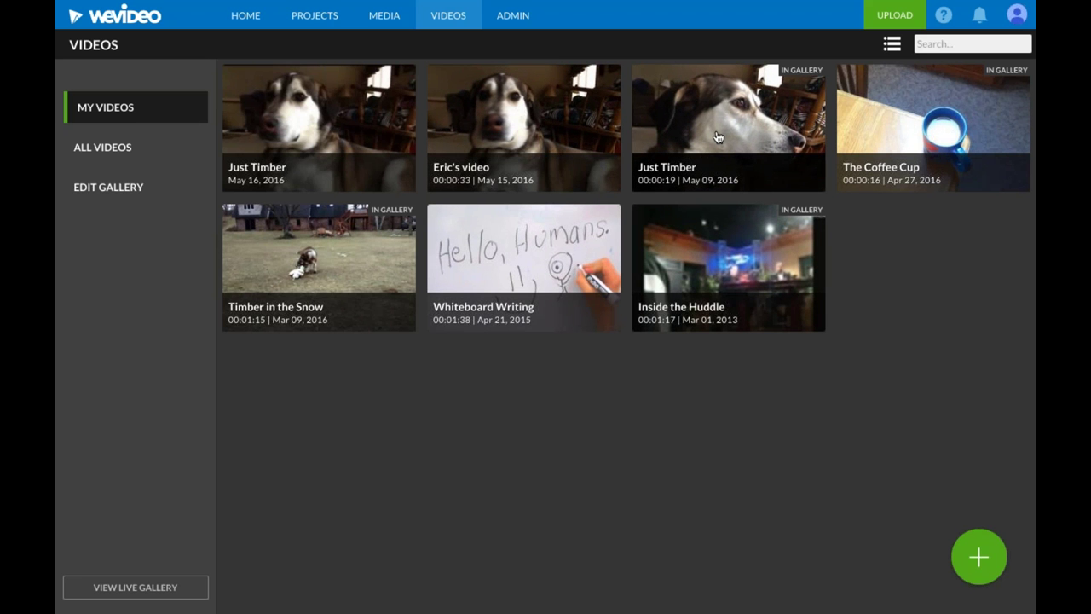
left_click(112, 151)
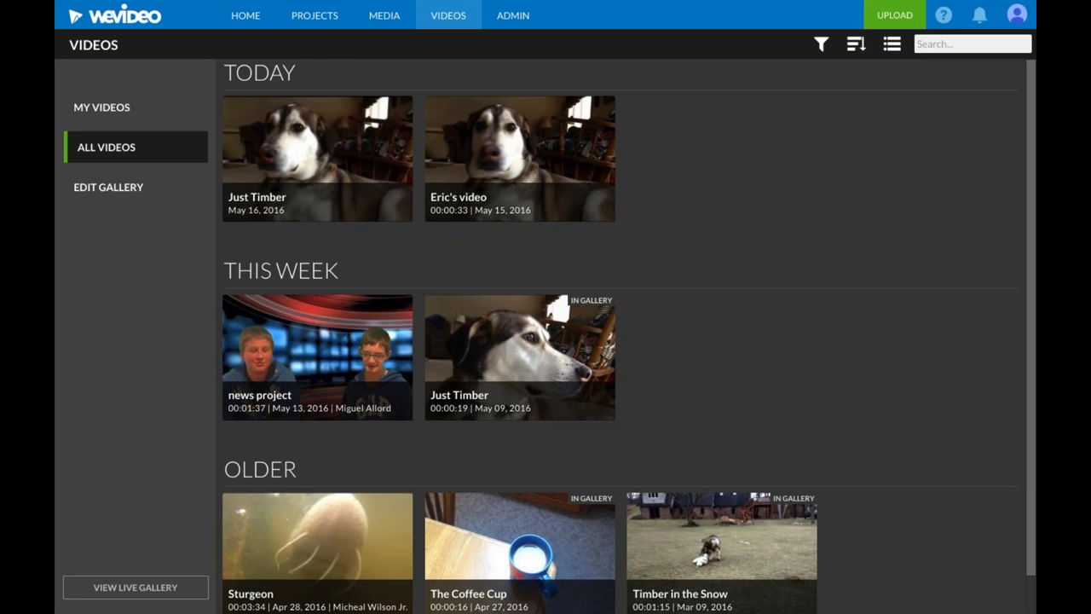
left_click(128, 189)
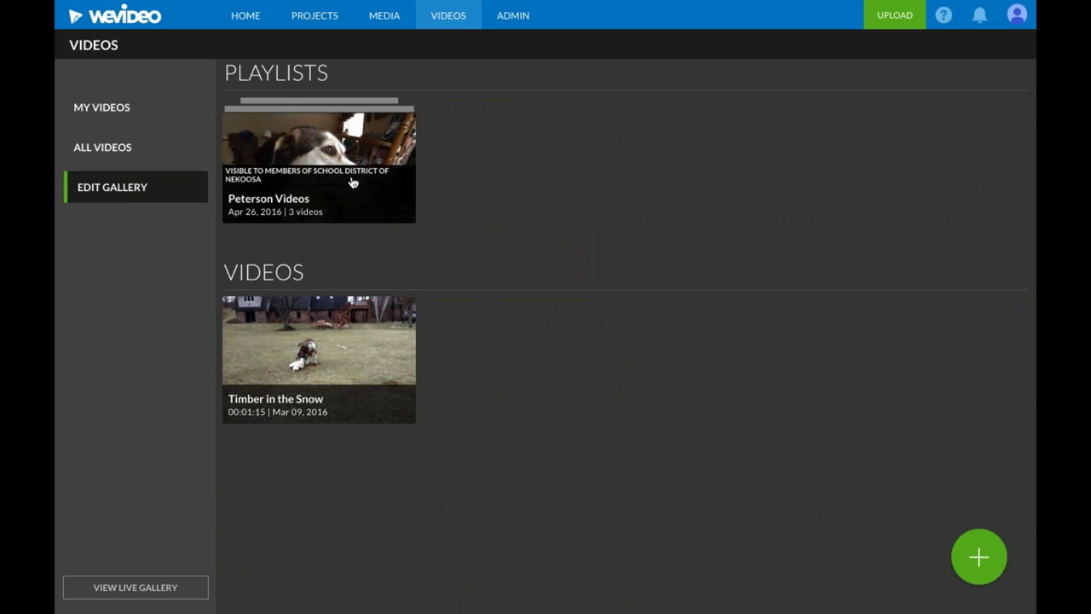
Start a new gallery playlist named "av", select the "news project" video and the one before it, and cancel its creation
left_click(980, 552)
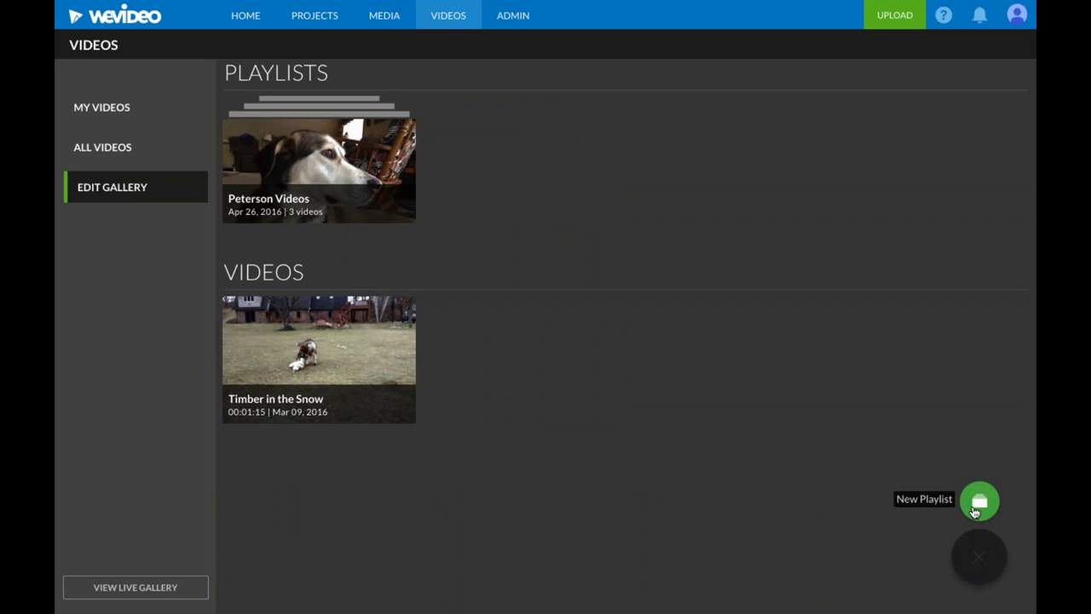
left_click(980, 502)
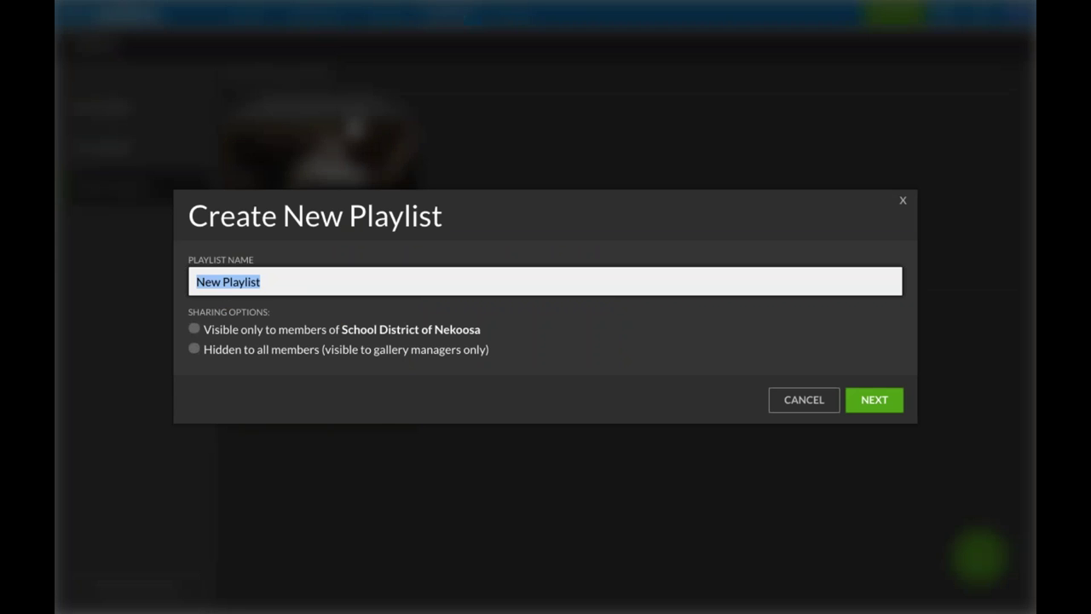
type("av")
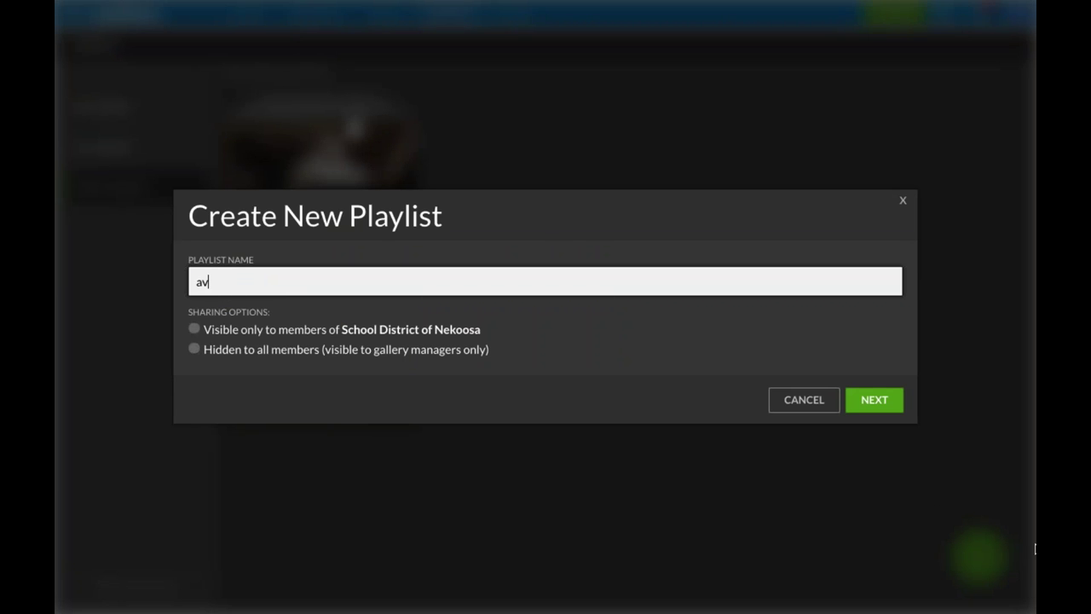
left_click(869, 399)
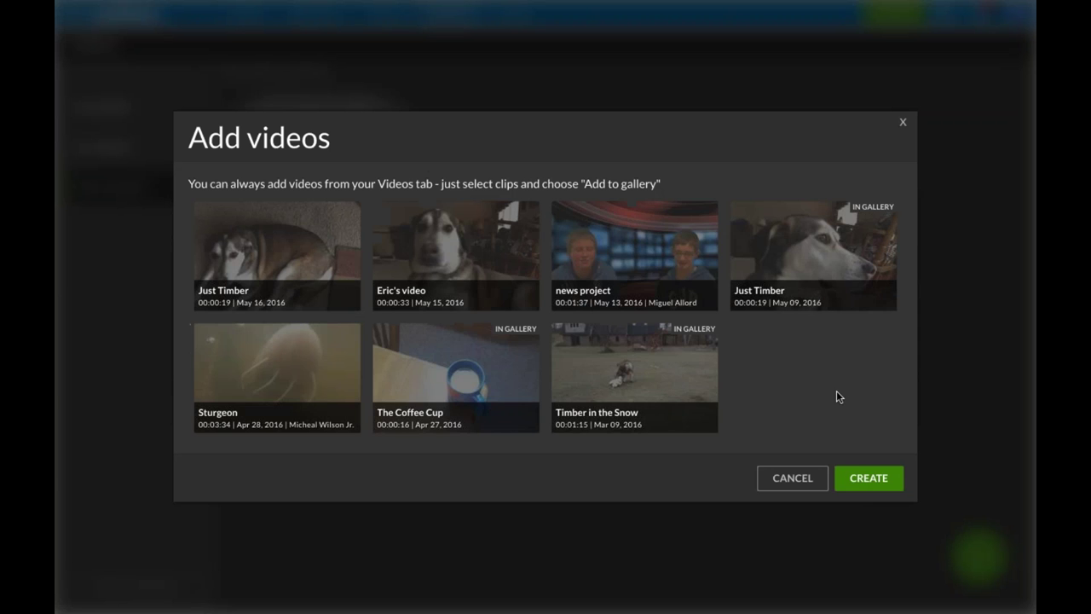
left_click(456, 256)
left_click(635, 256)
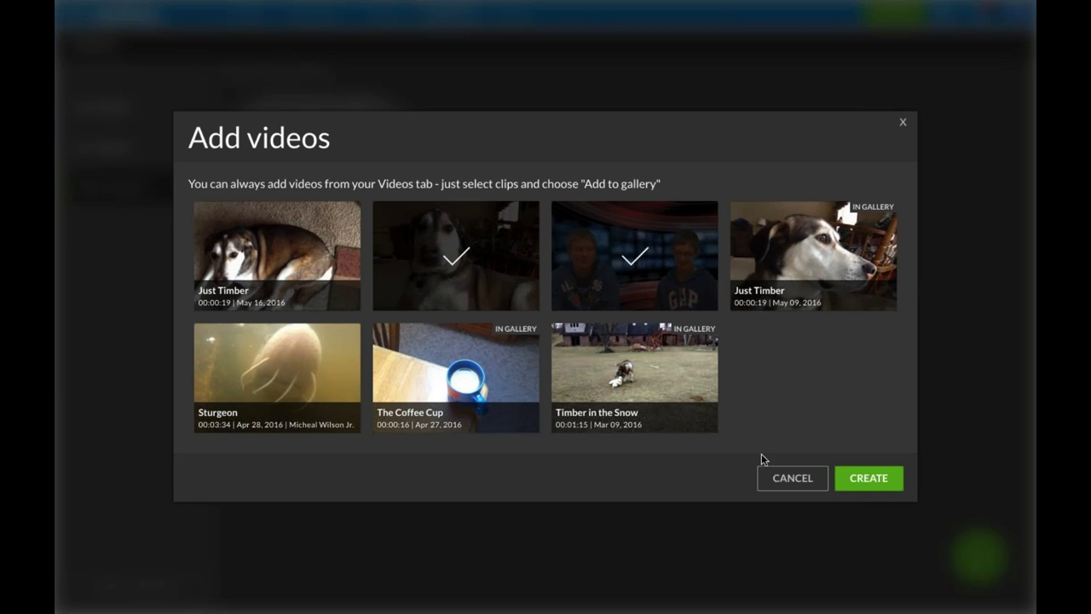
left_click(792, 477)
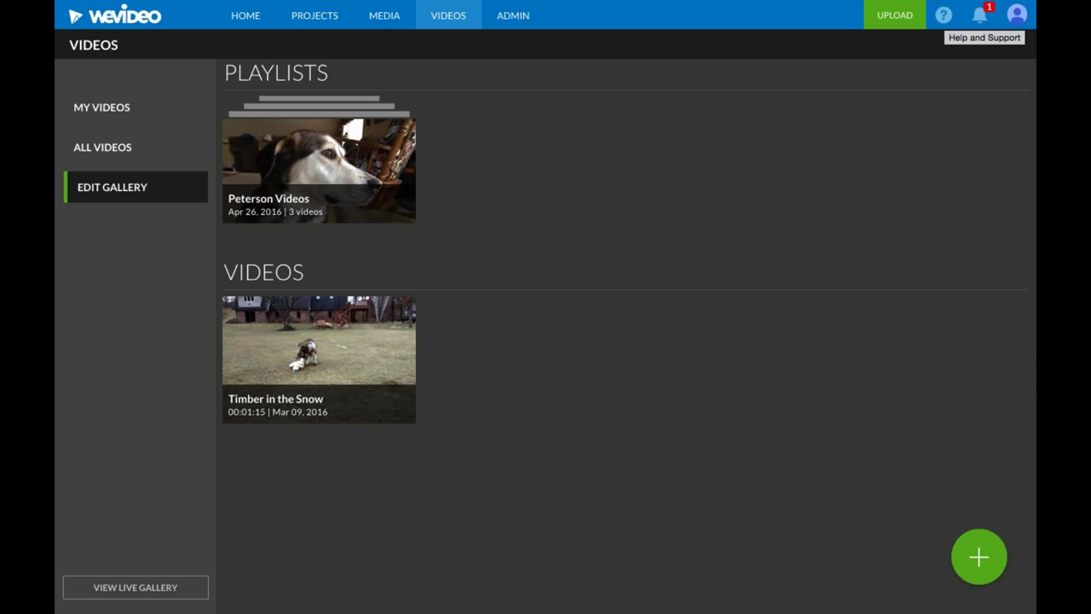
Open the "Just Timber effects" edit from the Awesome Videos project
left_click(313, 17)
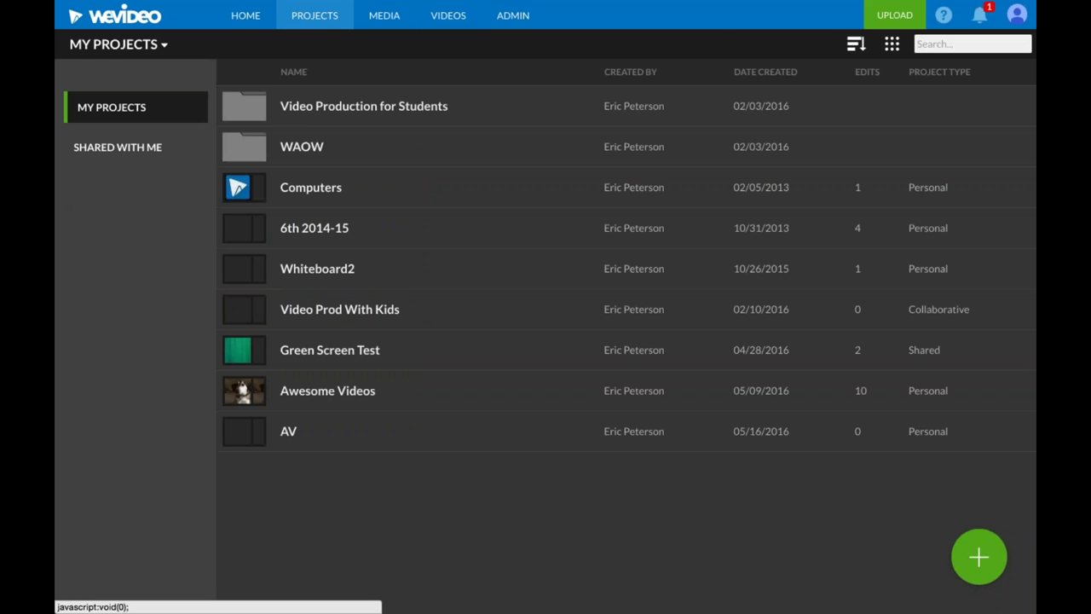
left_click(335, 392)
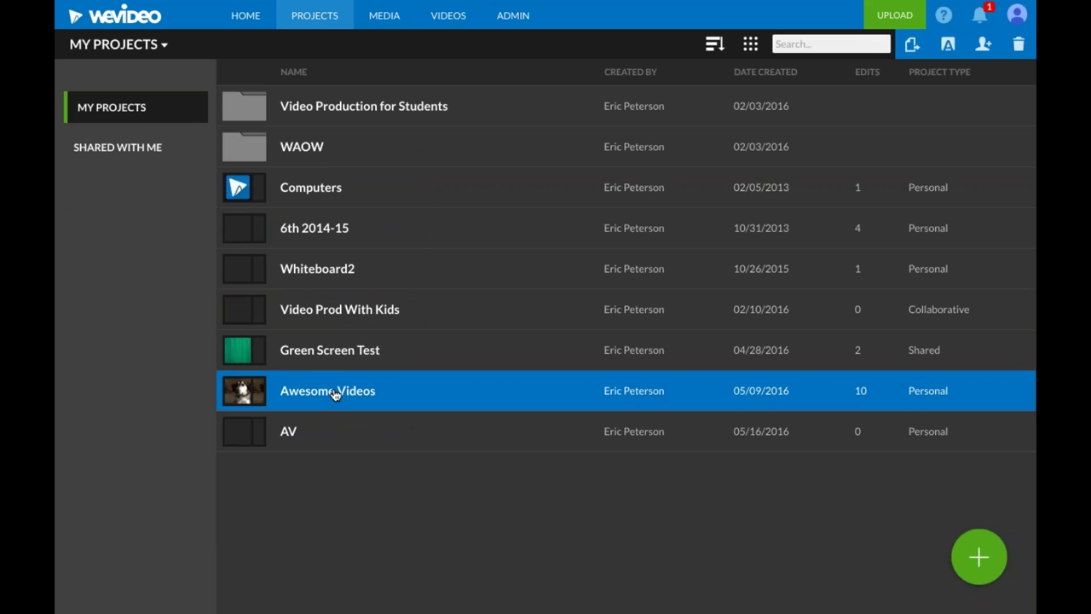
left_click(334, 392)
left_click(348, 191)
double_click(349, 193)
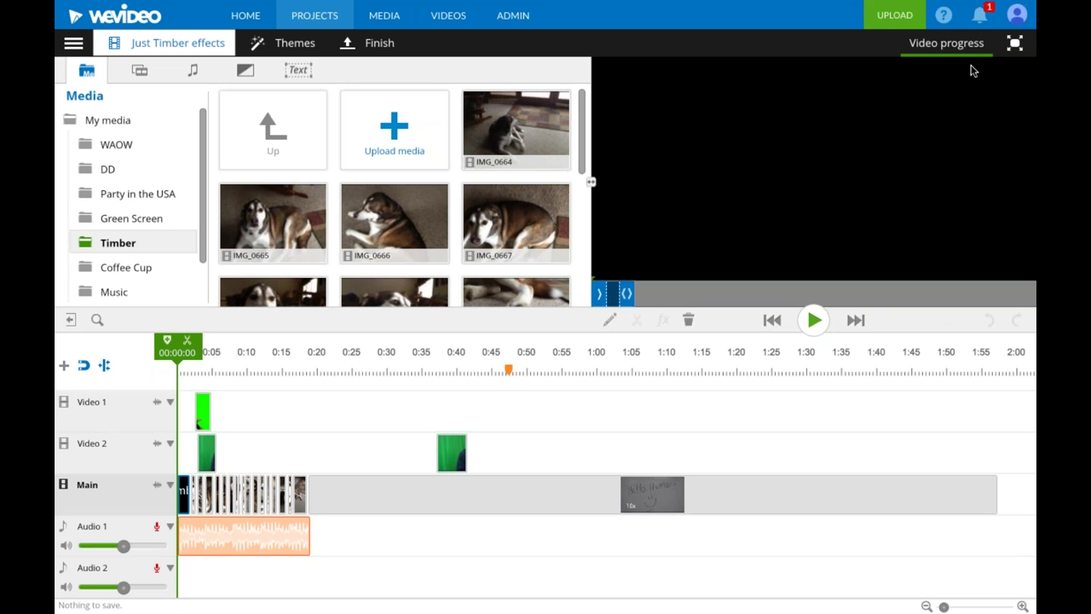
Open the help resources and view all help videos in the WeVideo Academy
left_click(943, 17)
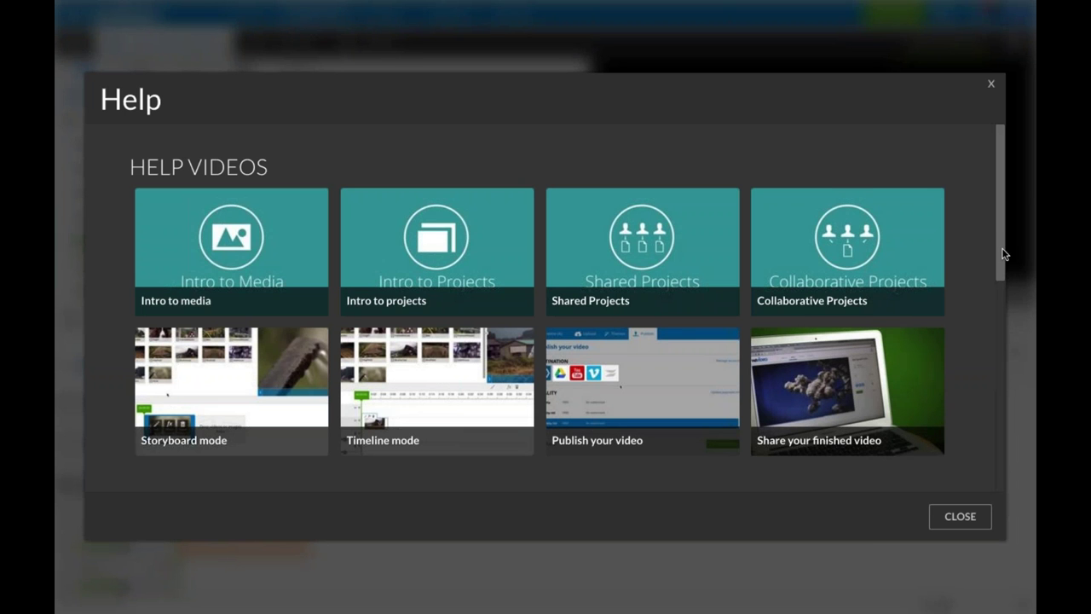
scroll(1000, 319, "down", 3)
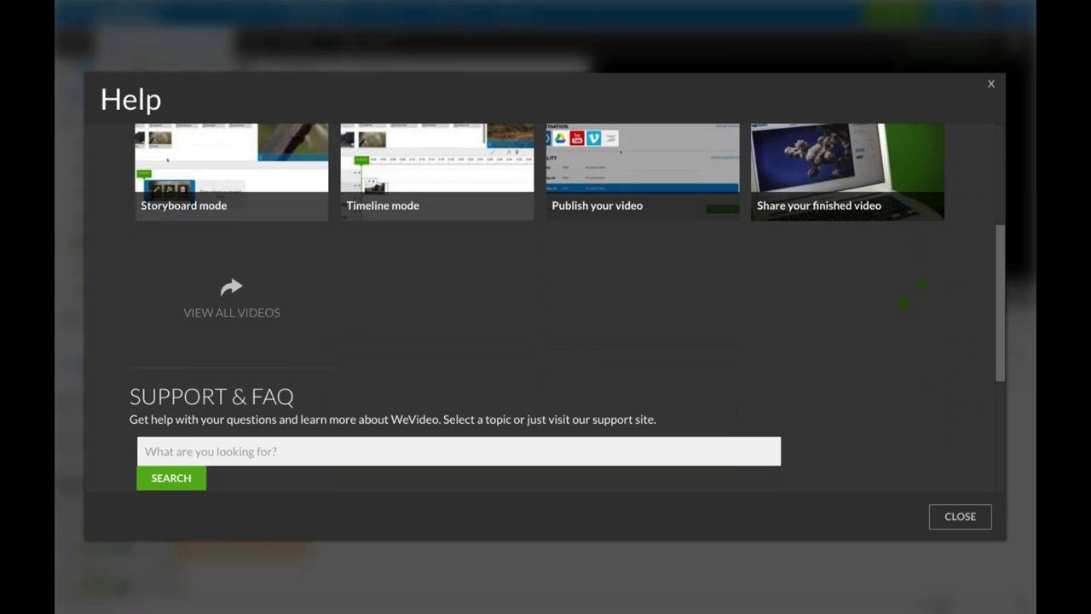
left_click(232, 296)
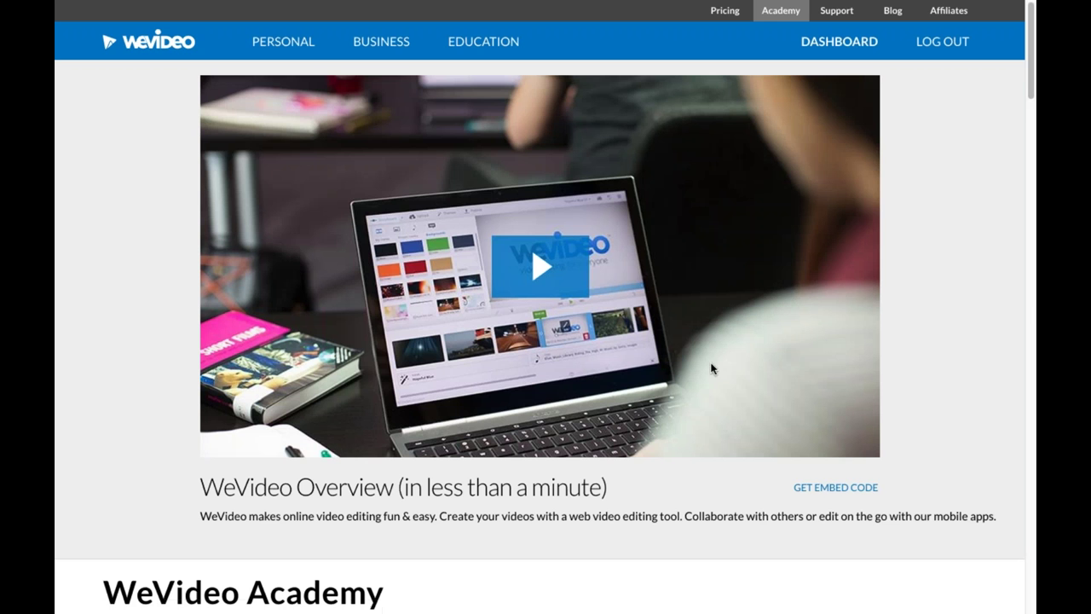
Examine the WeVideo Academy tutorials, from the dashboard and basics sections through editing features to lessons and examples
scroll(969, 383, "down", 4)
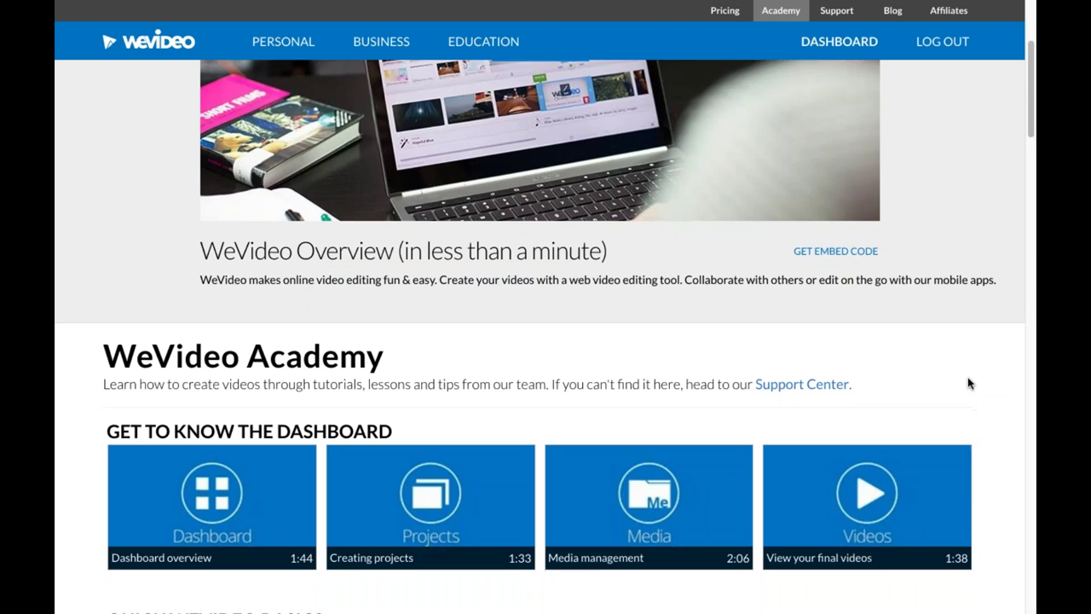
scroll(969, 382, "down", 3)
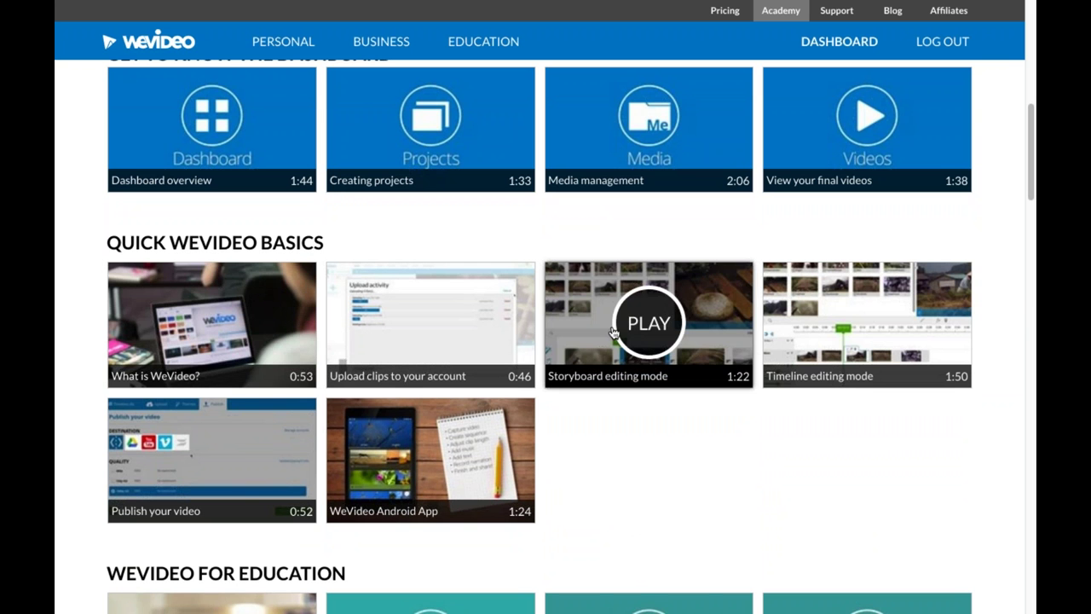
scroll(708, 434, "down", 3)
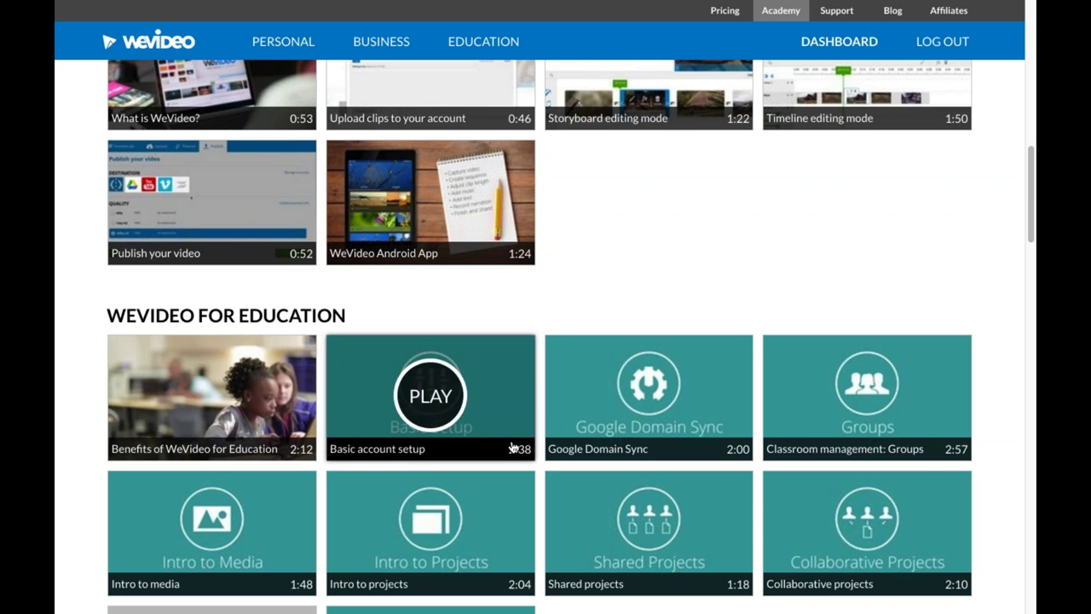
scroll(624, 449, "down", 2)
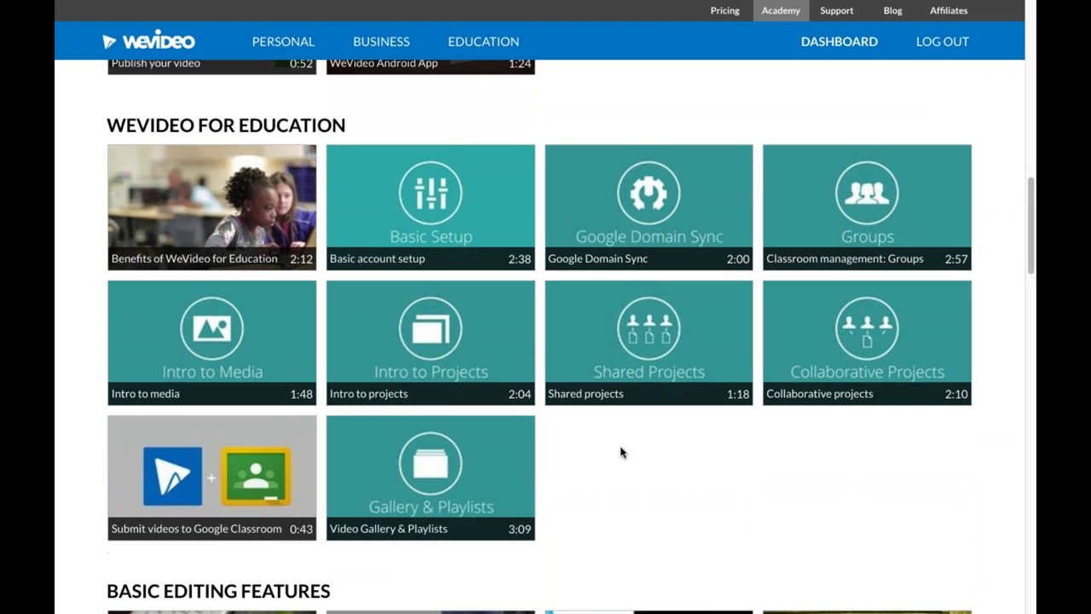
scroll(621, 451, "down", 3)
scroll(472, 462, "down", 1)
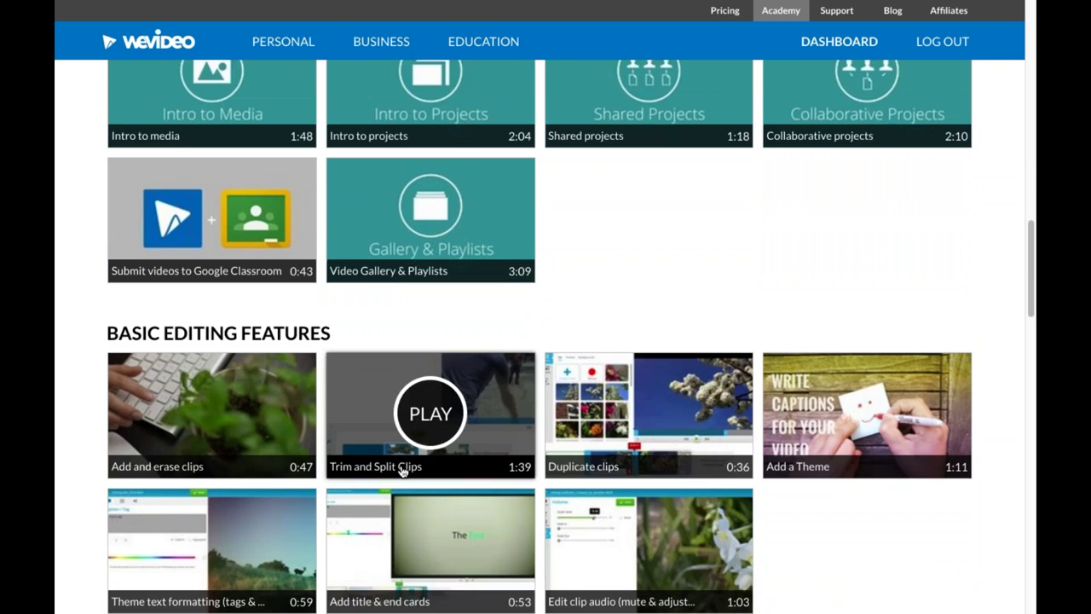
scroll(584, 382, "down", 1)
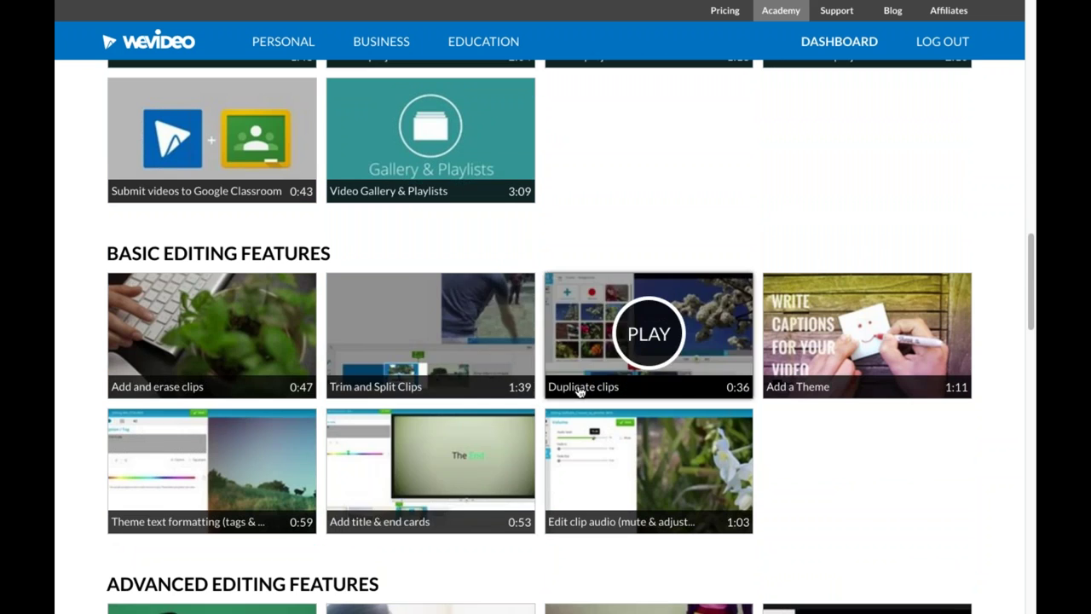
scroll(588, 452, "down", 1)
scroll(588, 451, "down", 4)
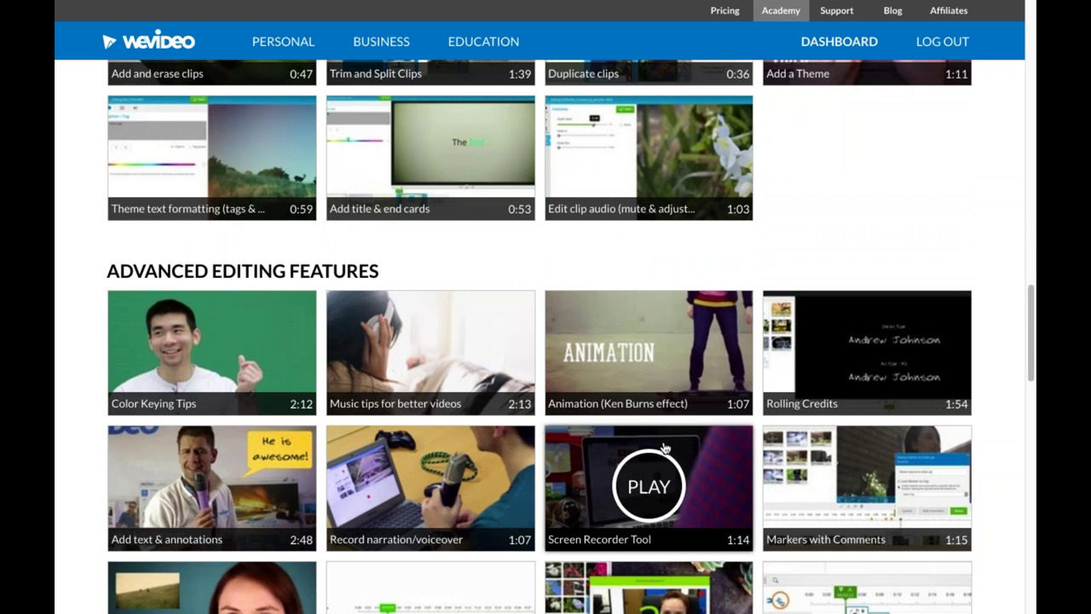
scroll(666, 448, "down", 3)
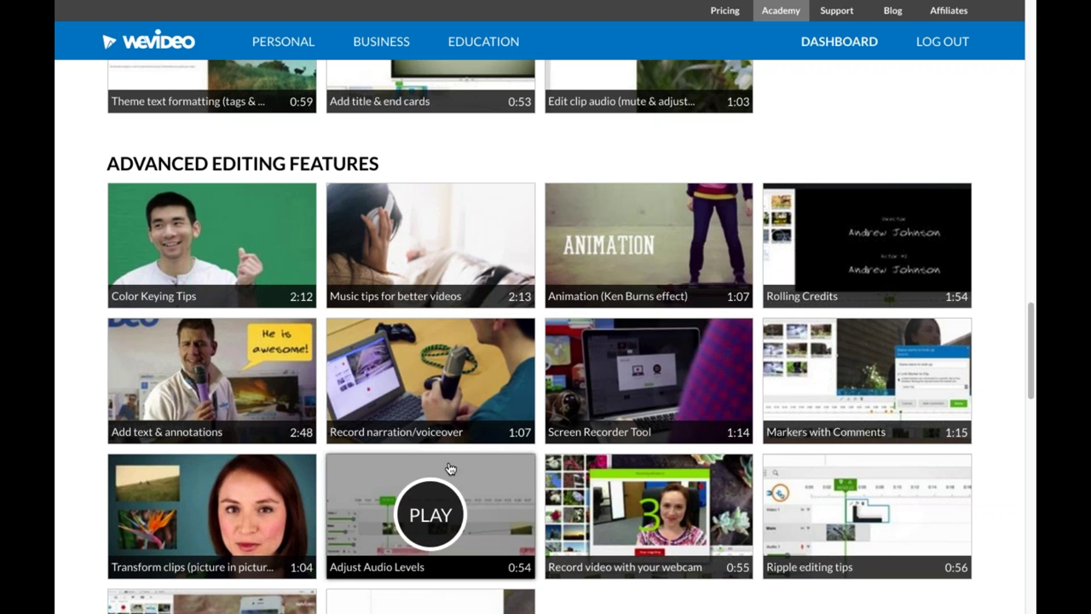
scroll(450, 468, "down", 7)
scroll(431, 477, "down", 10)
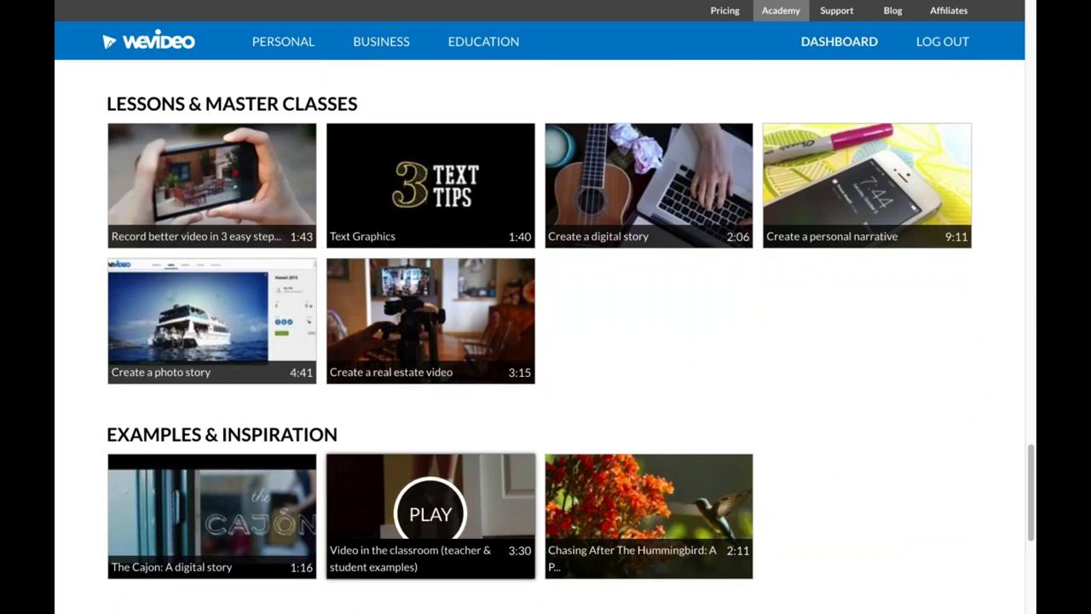
Look back over the Academy tutorials, review the Support & FAQ topics in the help window, and close the help
scroll(835, 441, "up", 6)
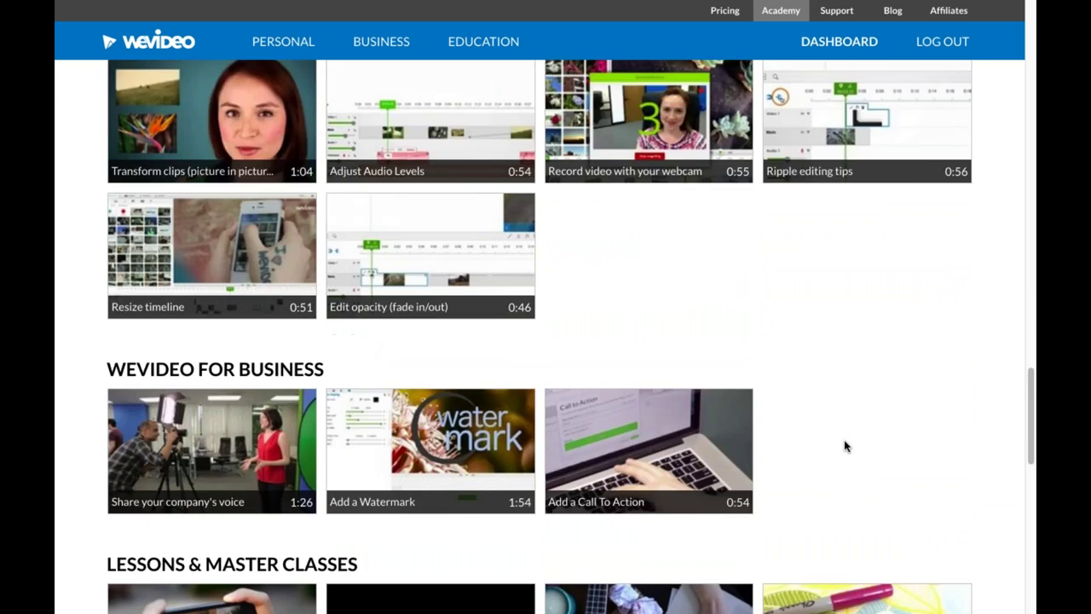
scroll(848, 448, "up", 2)
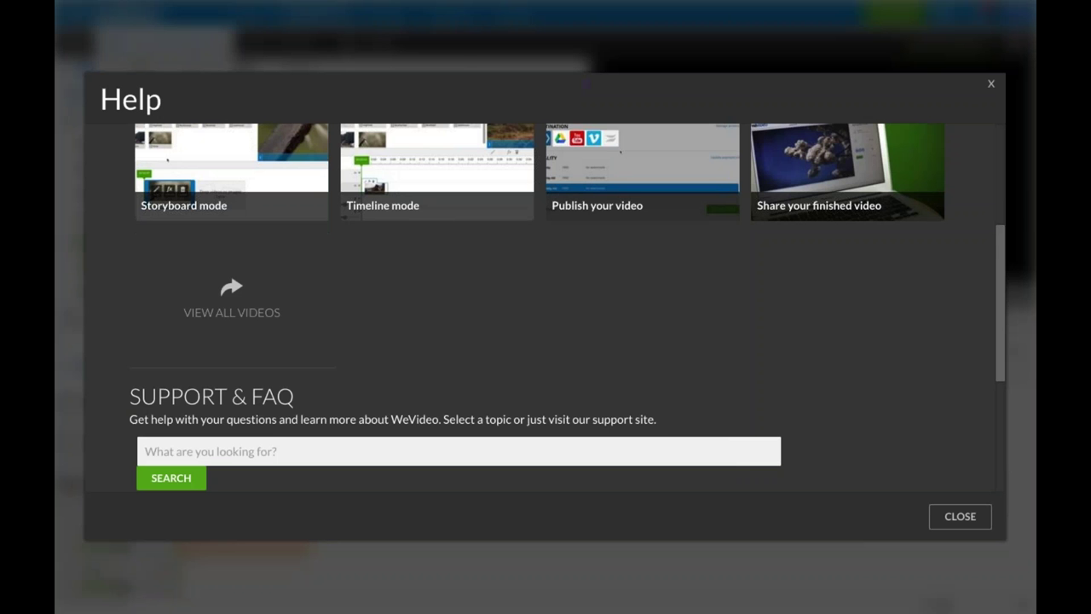
left_click_drag(1001, 347, 1003, 463)
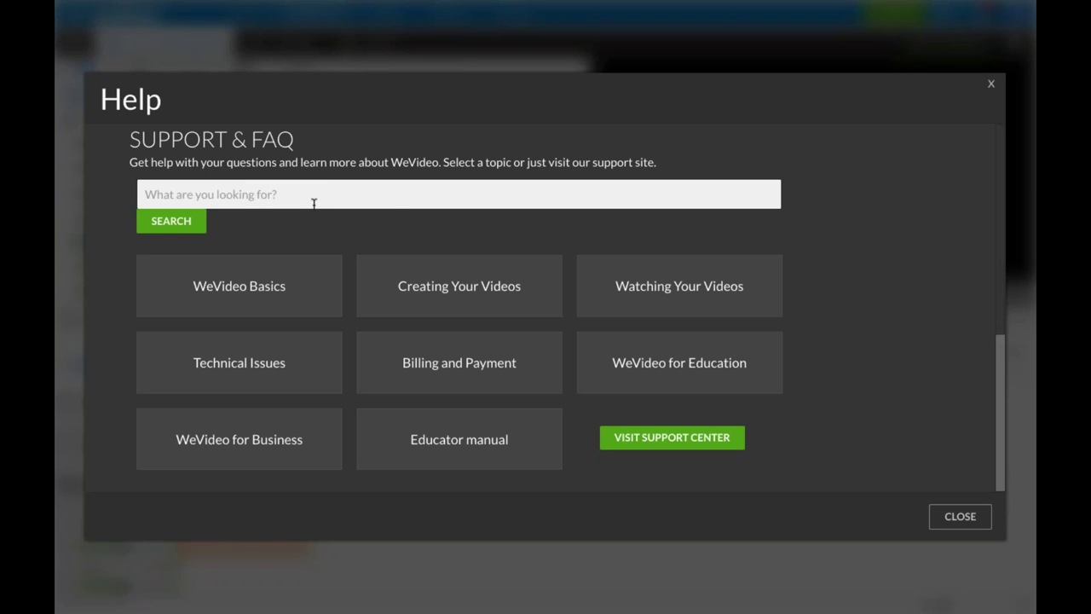
left_click(991, 88)
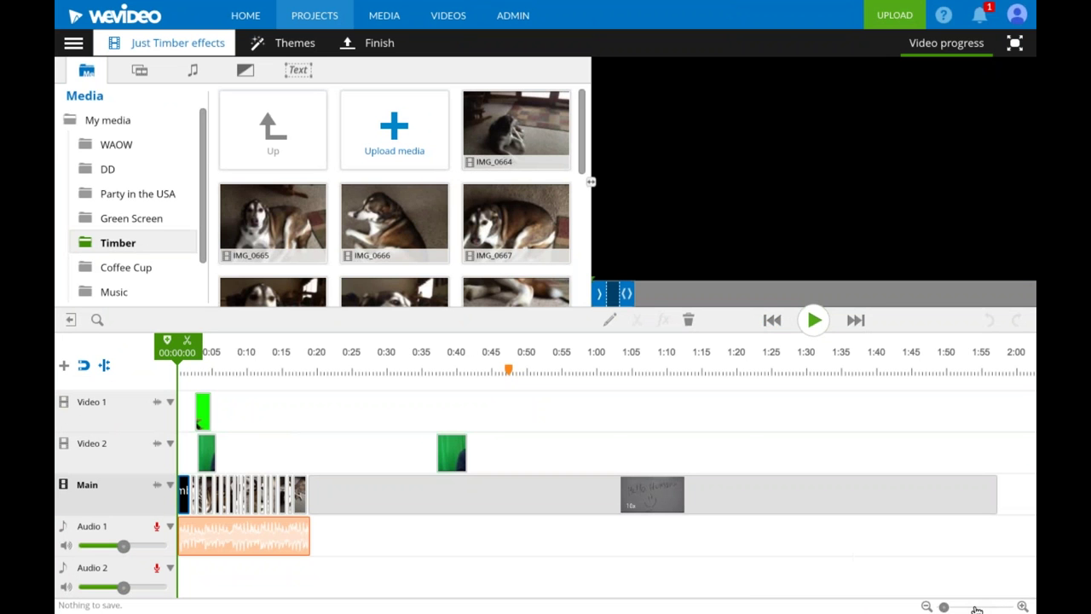
Zoom in on the timeline and move the green screen clip from Video 1 to Video 2, starting at about 00:06:06
left_click_drag(943, 607, 965, 607)
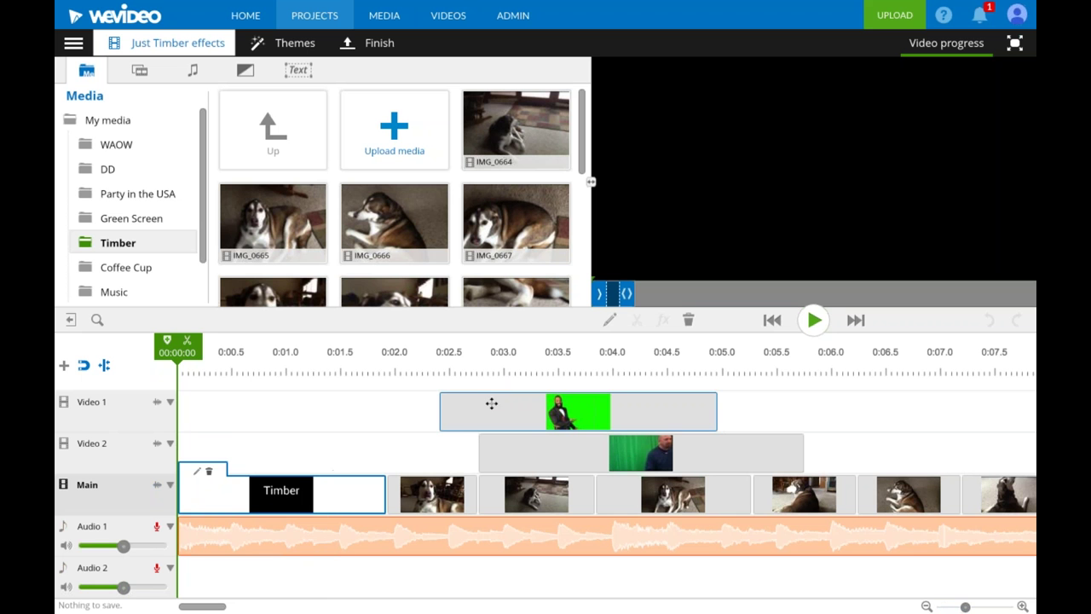
left_click_drag(196, 606, 210, 606)
left_click_drag(261, 448, 646, 448)
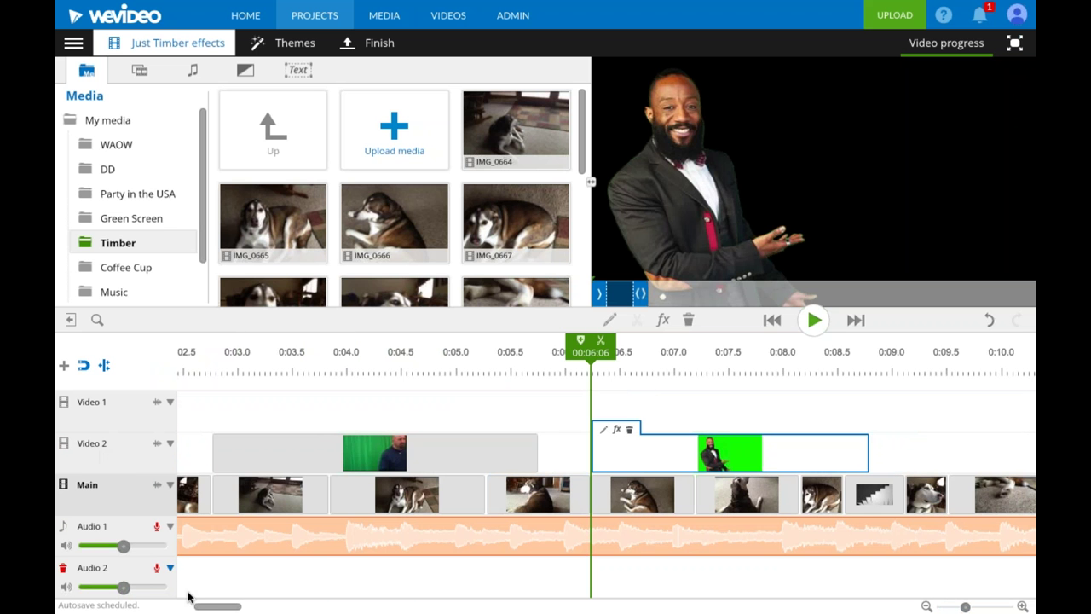
left_click_drag(191, 607, 178, 607)
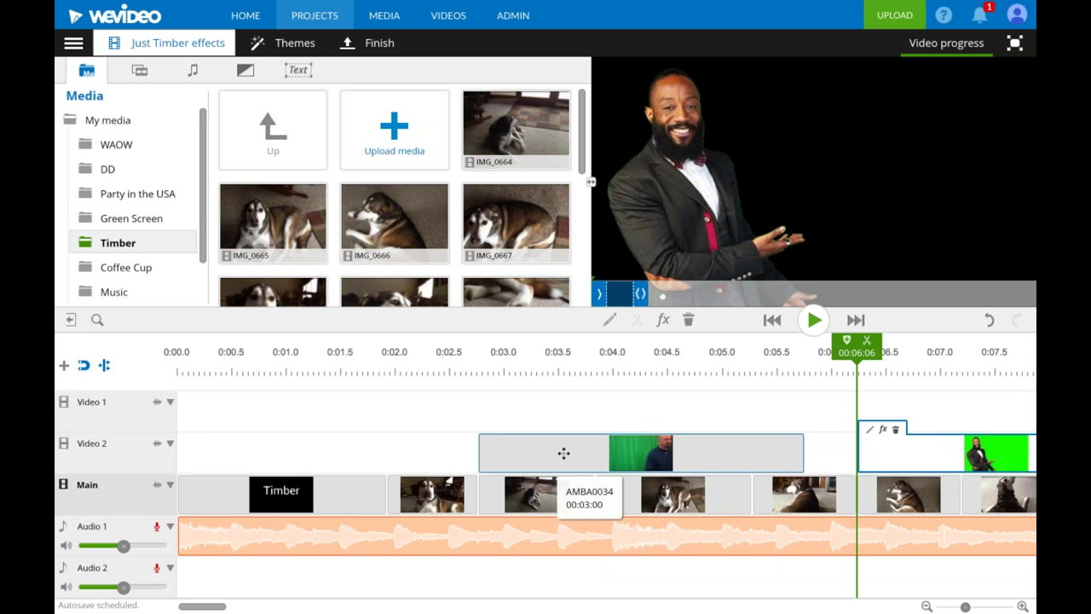
Open the Green Screen media folder and preview the original AMBA0034 clip
left_click(132, 218)
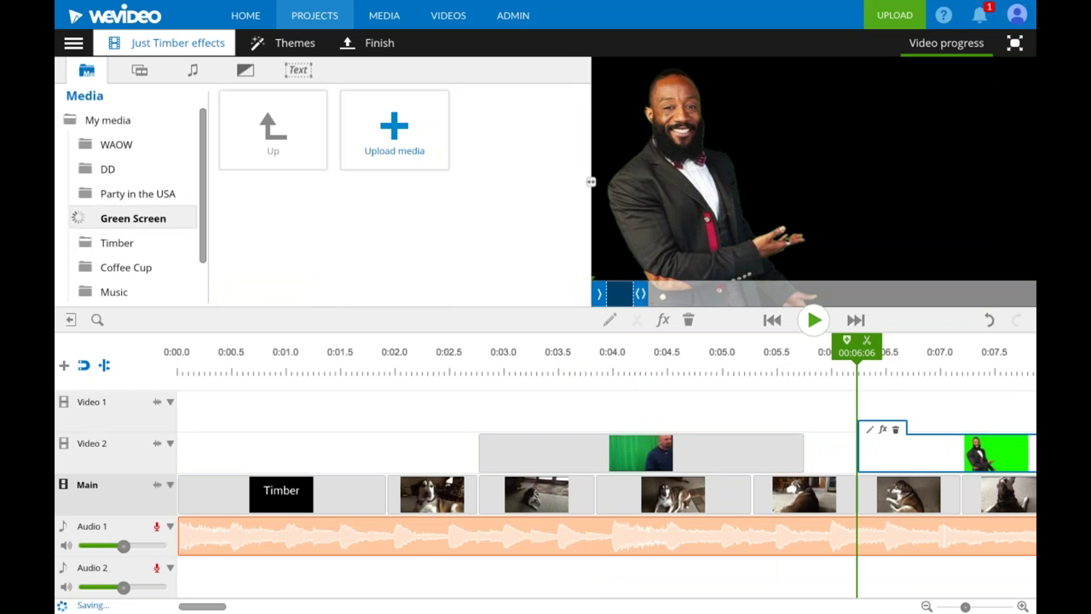
left_click(515, 123)
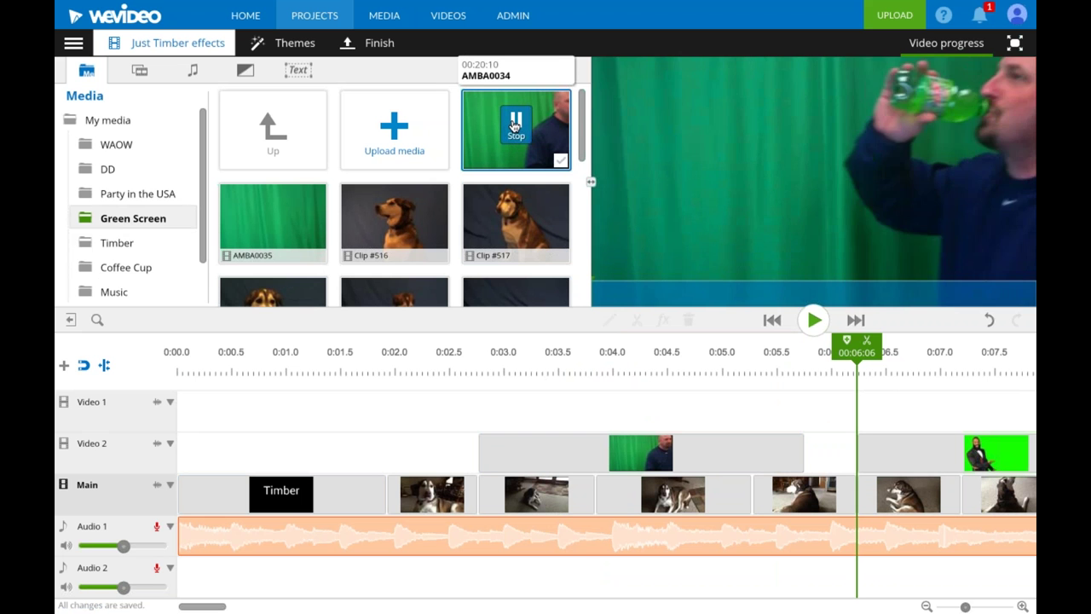
left_click(515, 125)
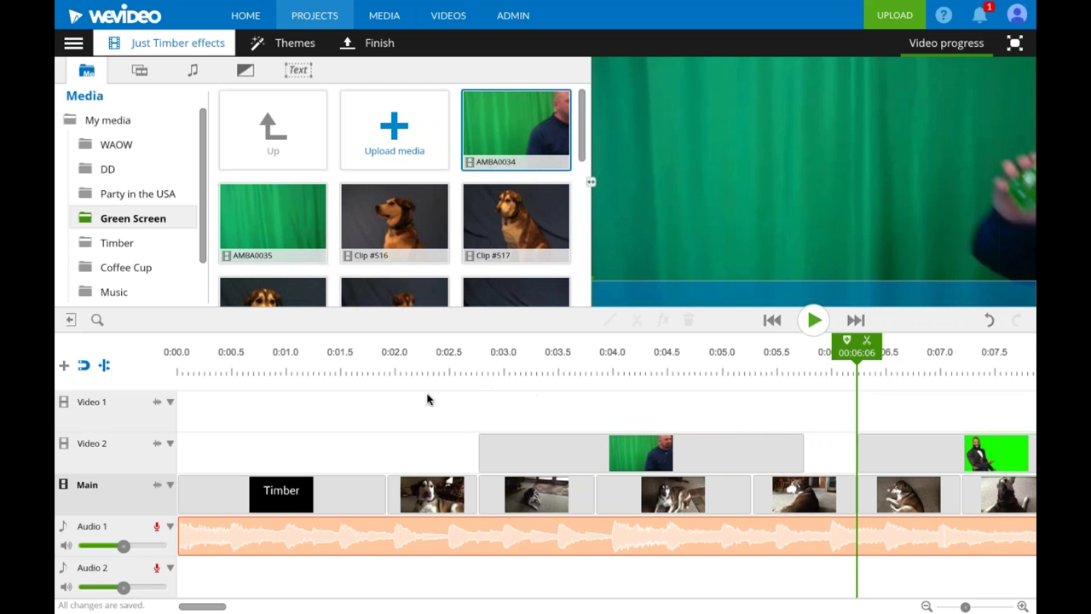
Play the edit from 00:01:21 with the volume raised to check the keyed AMBA0034 clip over the dog footage
left_click(379, 370)
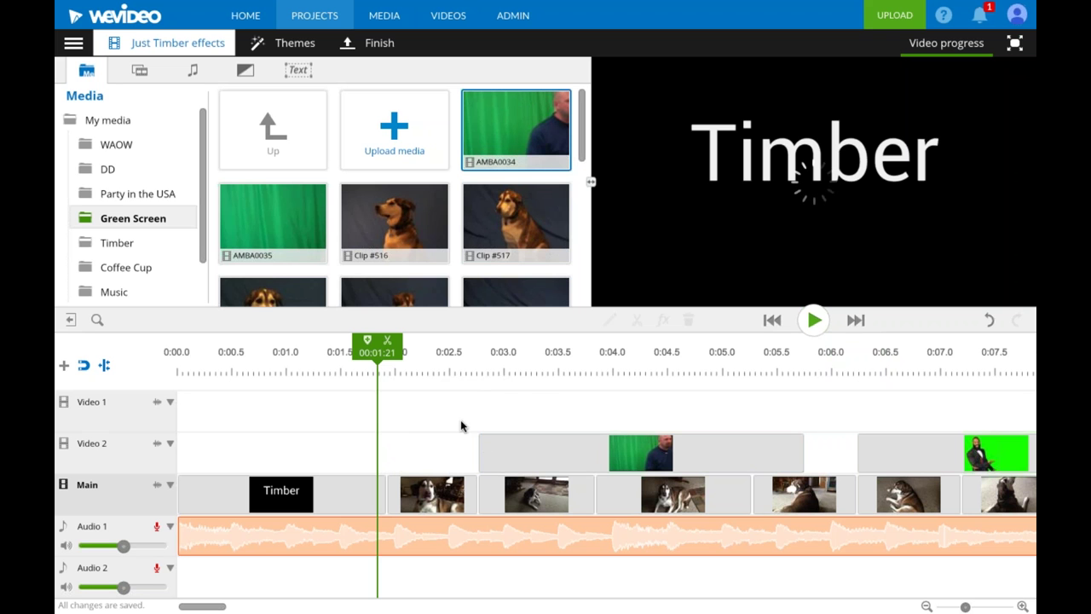
left_click(814, 320)
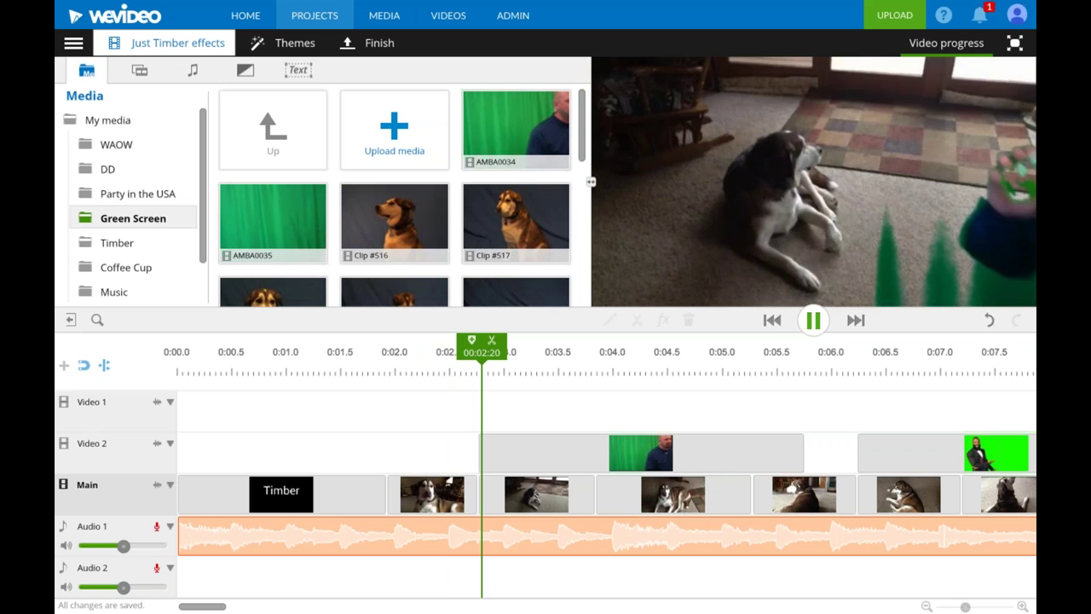
key("XF86AudioRaiseVolume")
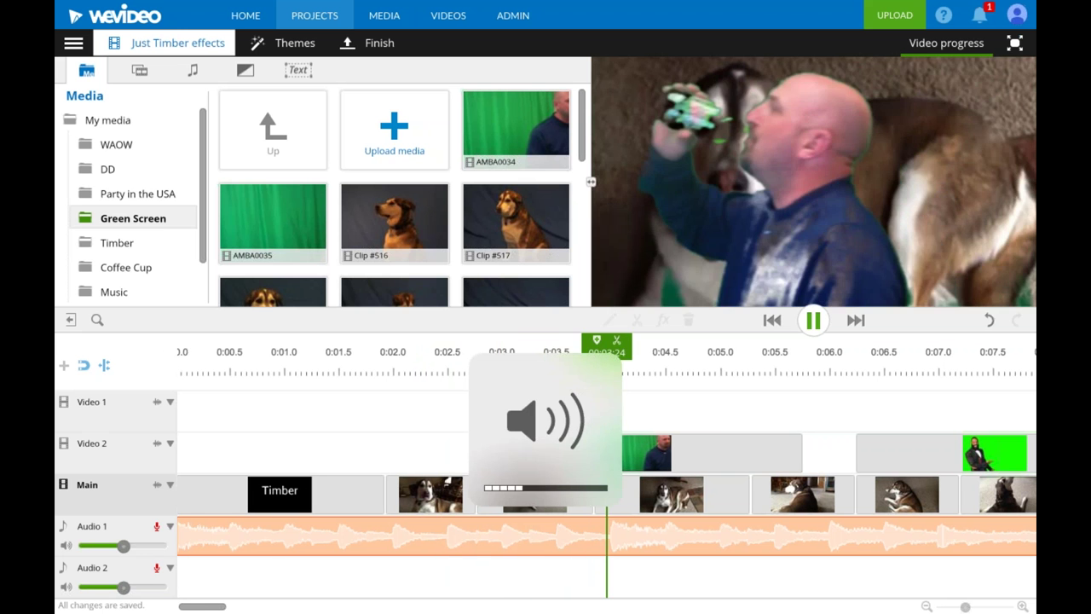
Remove the color keying from the AMBA0034 clip on Video 2 and finish editing it
left_click(664, 447)
double_click(731, 447)
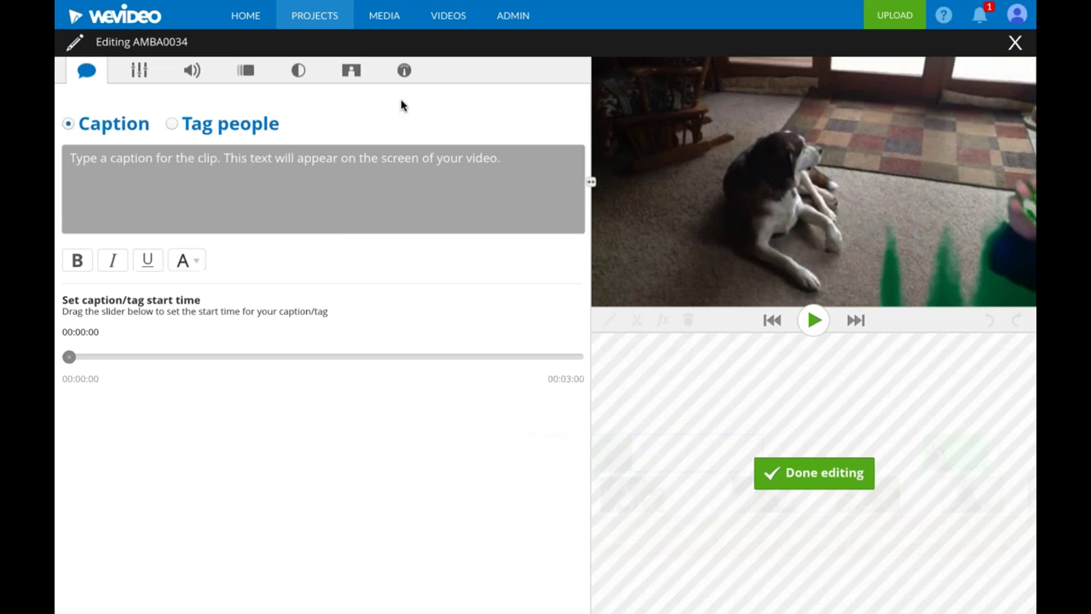
left_click(352, 74)
left_click(542, 97)
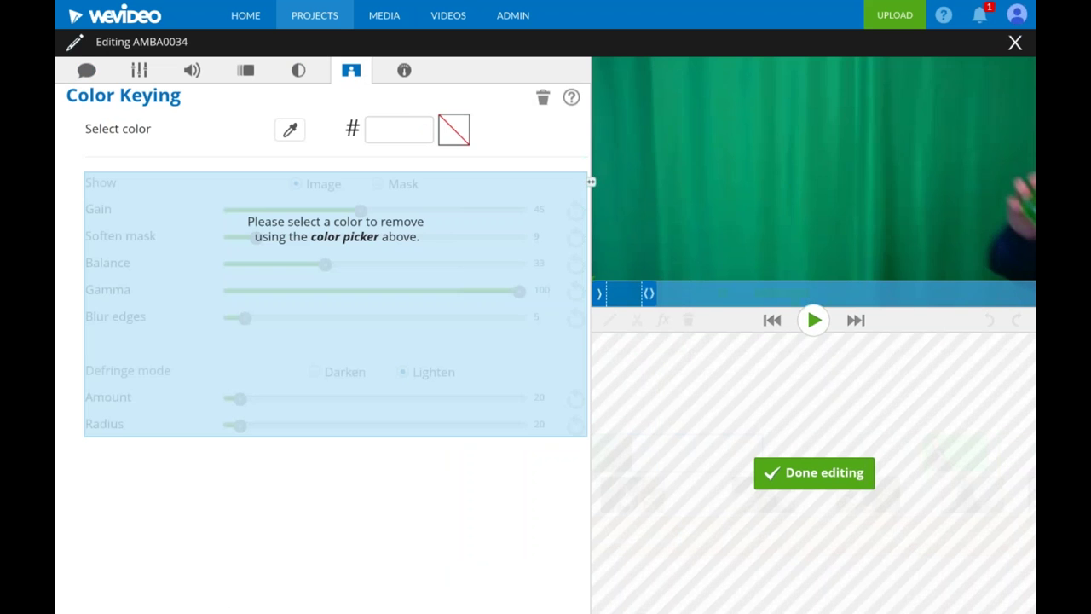
left_click(817, 472)
Play the edit from 00:02:11 to view the AMBA0034 clip without color keying, stopping within the clip
left_click(404, 368)
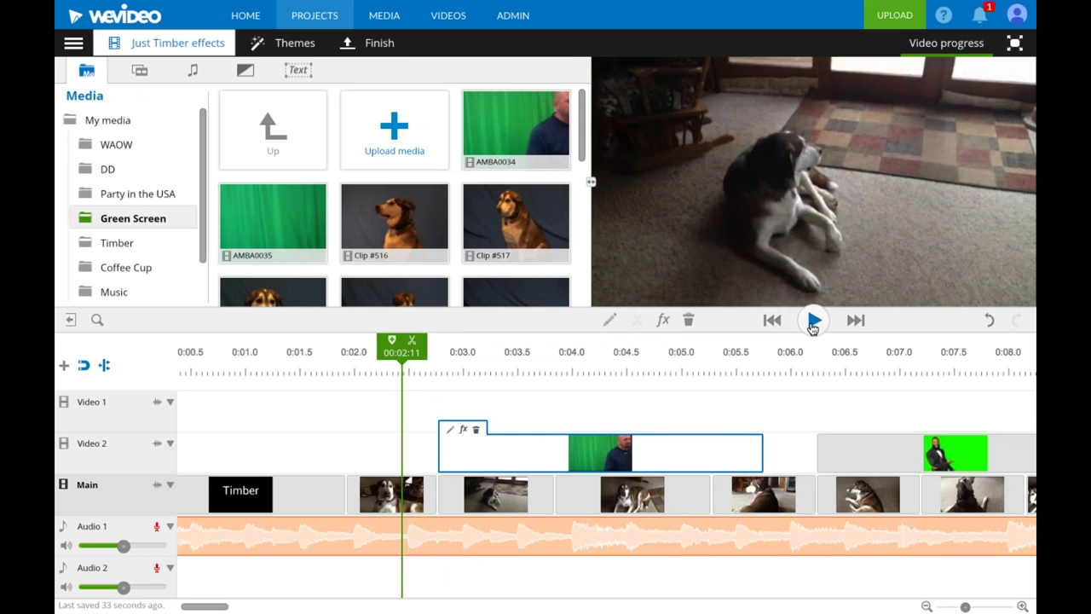
left_click(813, 323)
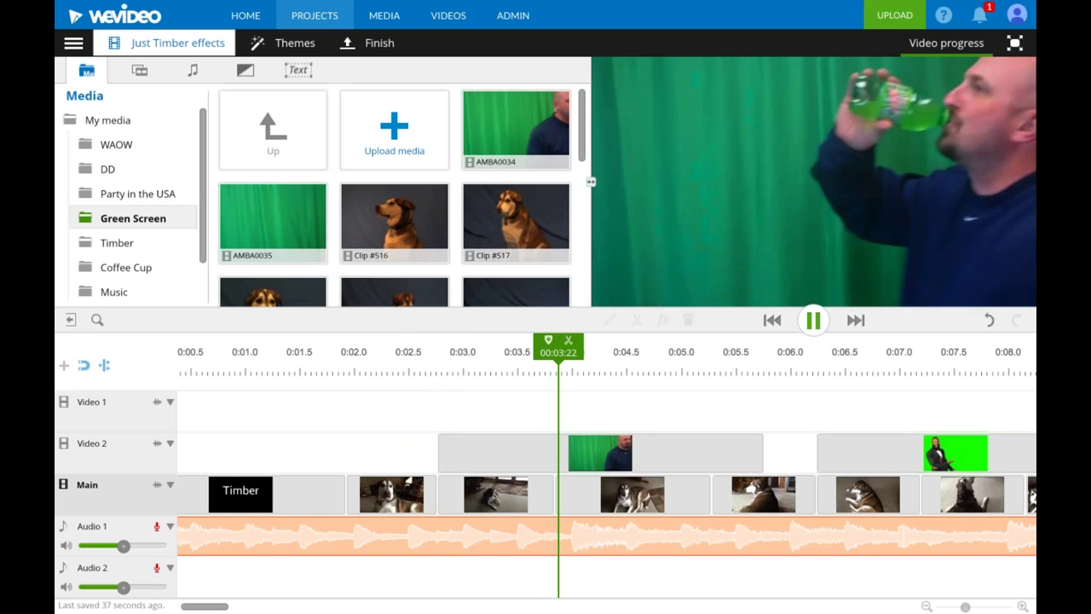
left_click(614, 452)
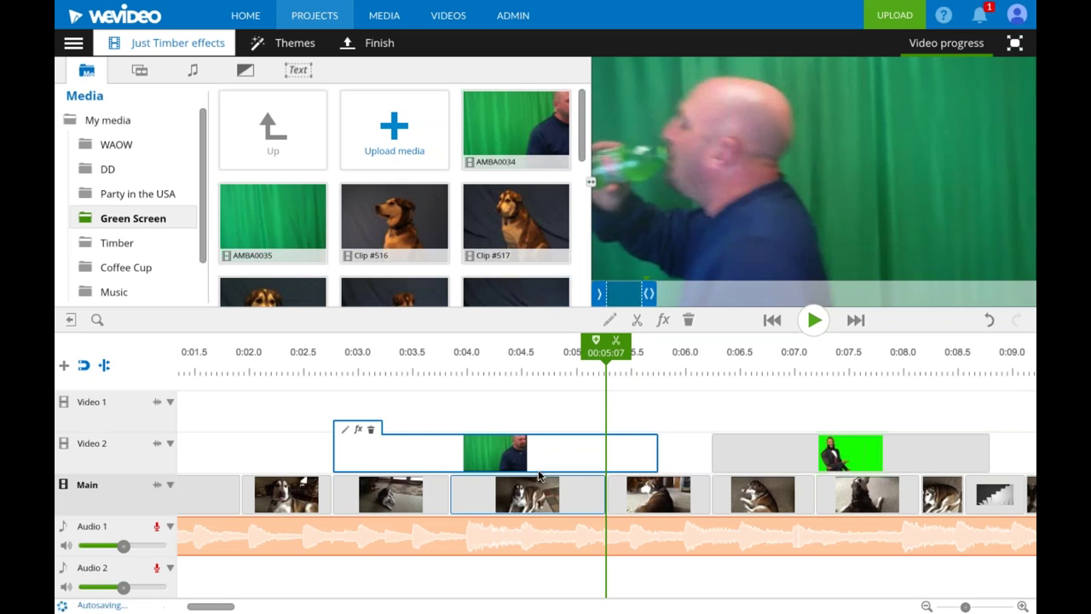
Key out the green curtain in the AMBA0034 clip using color 09a679 and set the gain to 57
left_click_drag(595, 352, 467, 352)
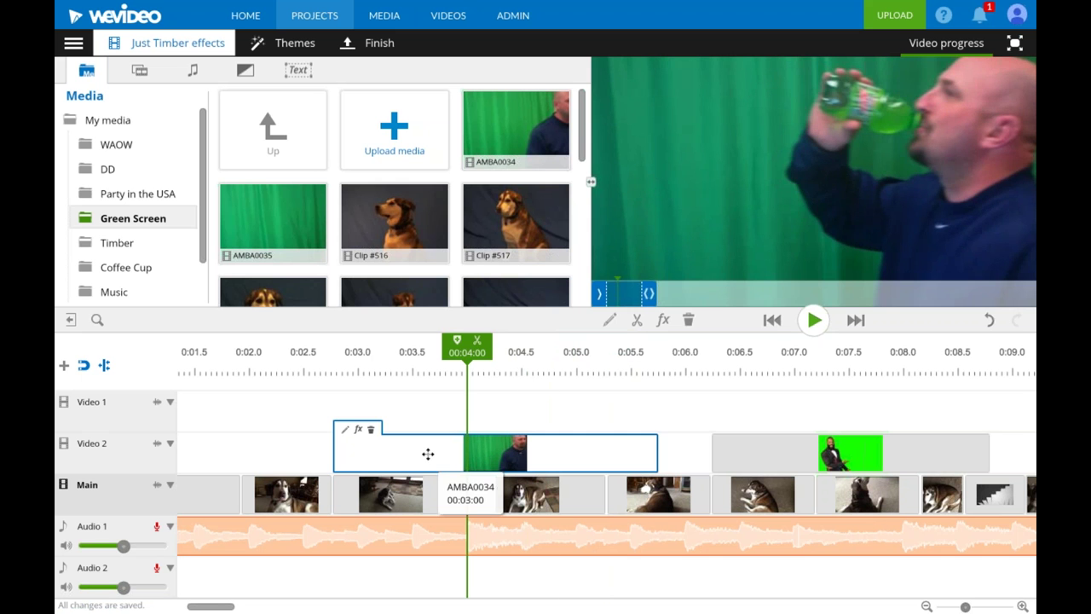
double_click(428, 455)
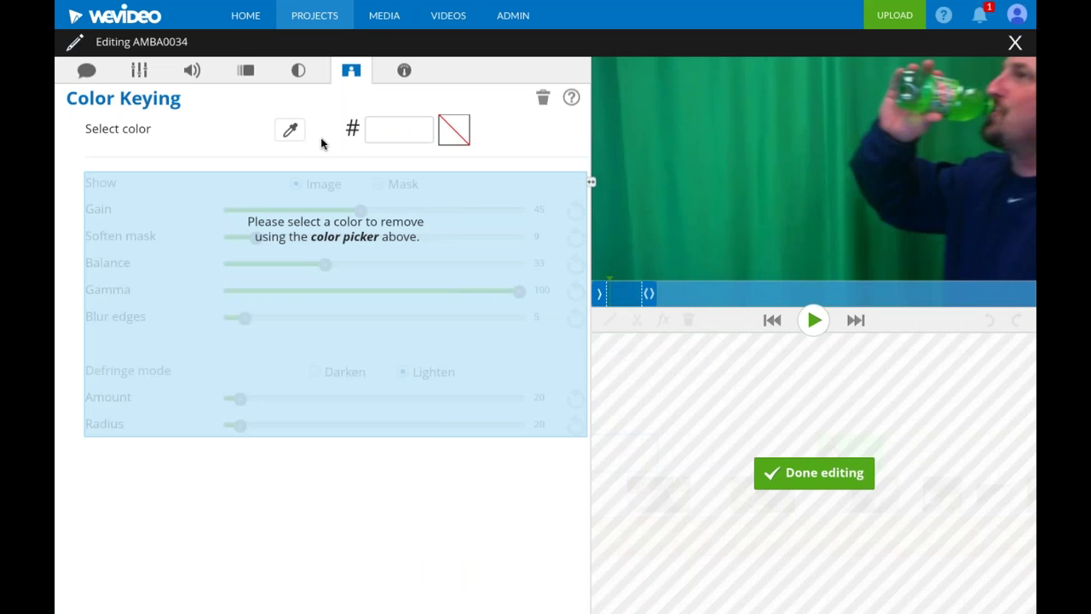
left_click(289, 131)
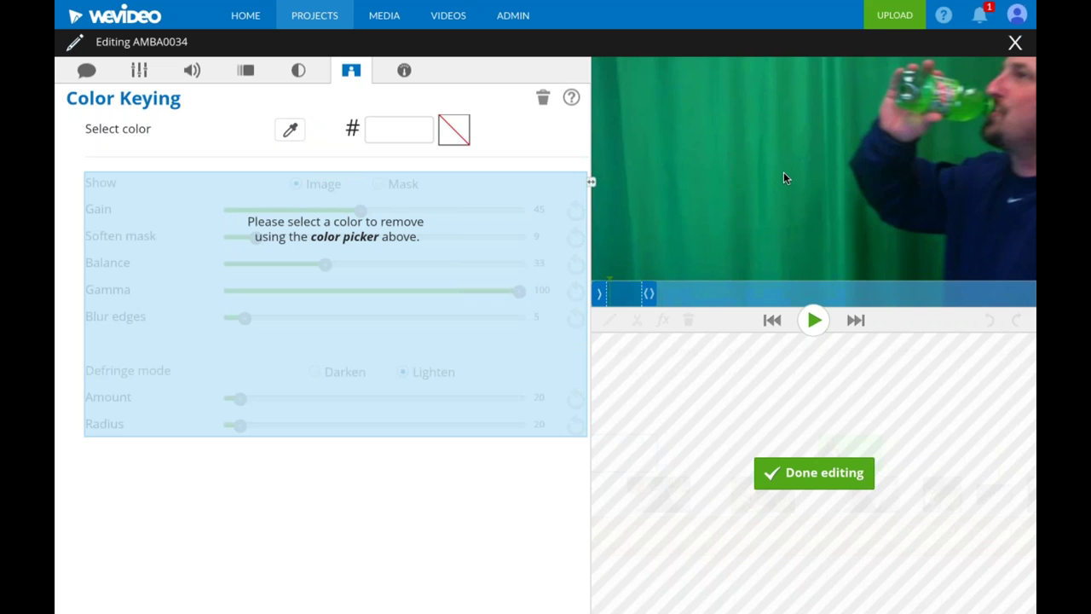
left_click(290, 130)
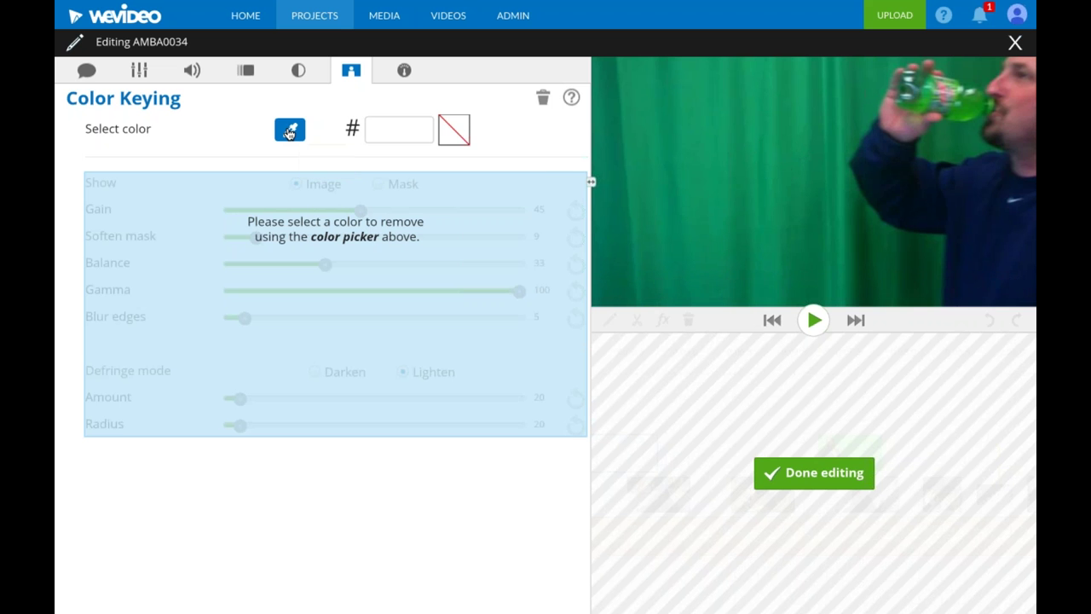
left_click(723, 173)
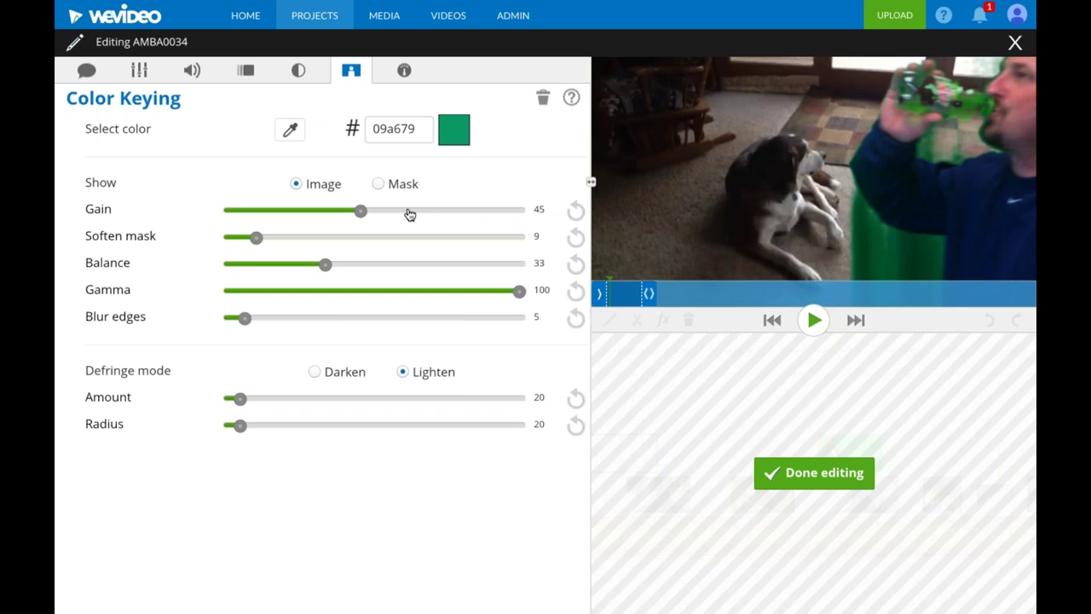
left_click_drag(361, 211, 461, 212)
left_click_drag(480, 215, 394, 213)
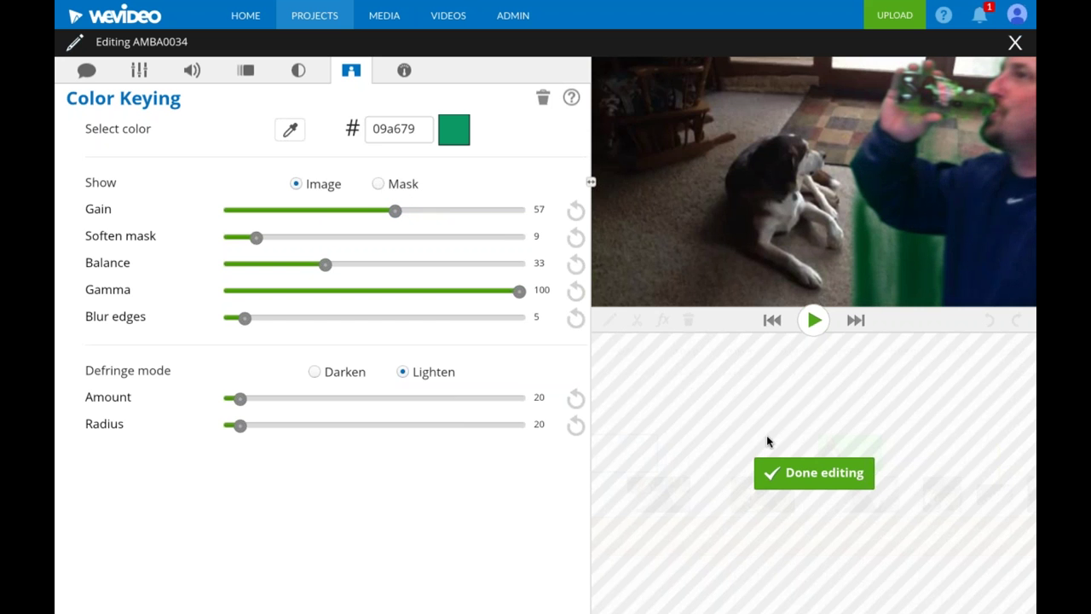
left_click(813, 474)
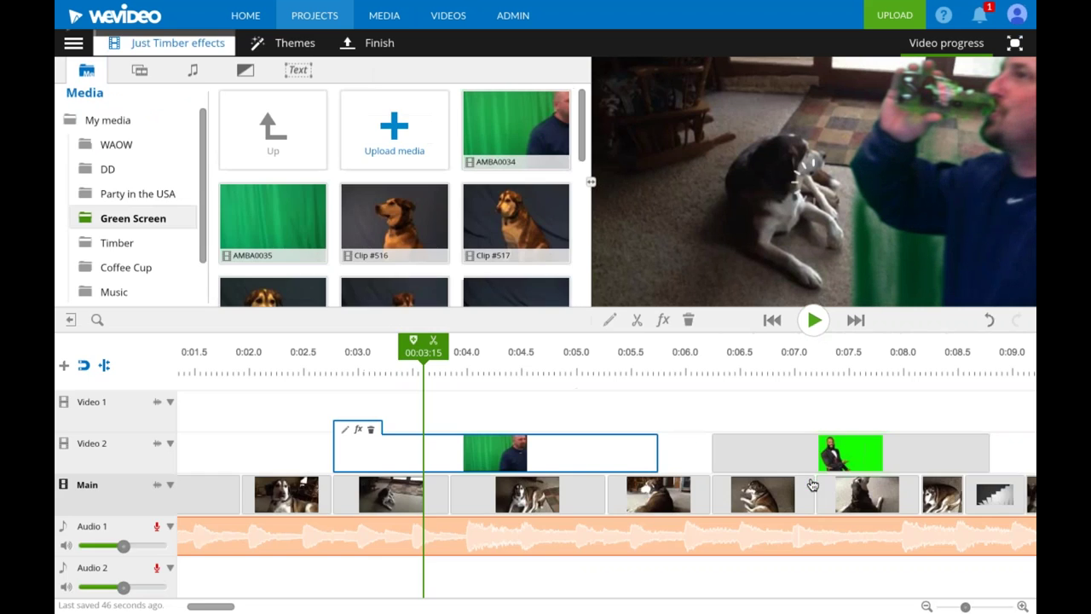
Clear the color keying of the green screen clip on Video 2 and key out its green background again with 12ff0e
double_click(780, 444)
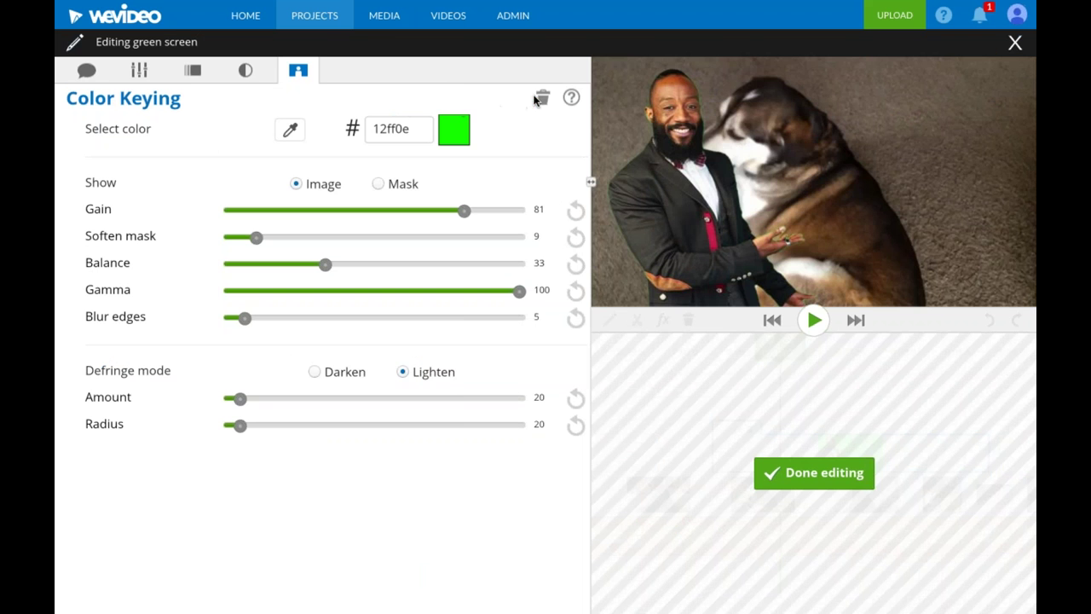
left_click(543, 98)
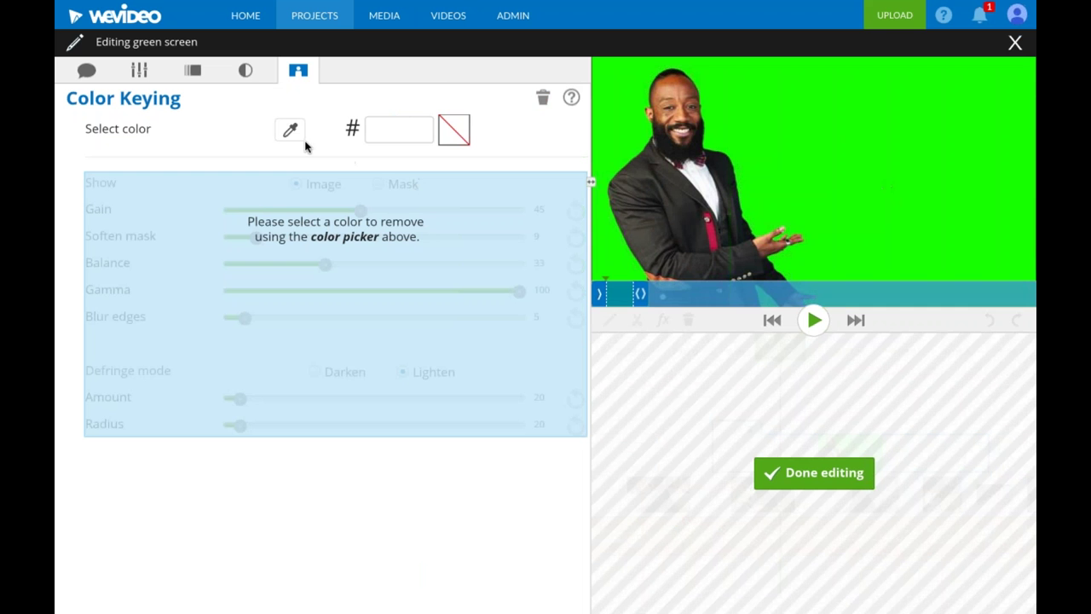
left_click(290, 128)
left_click(863, 151)
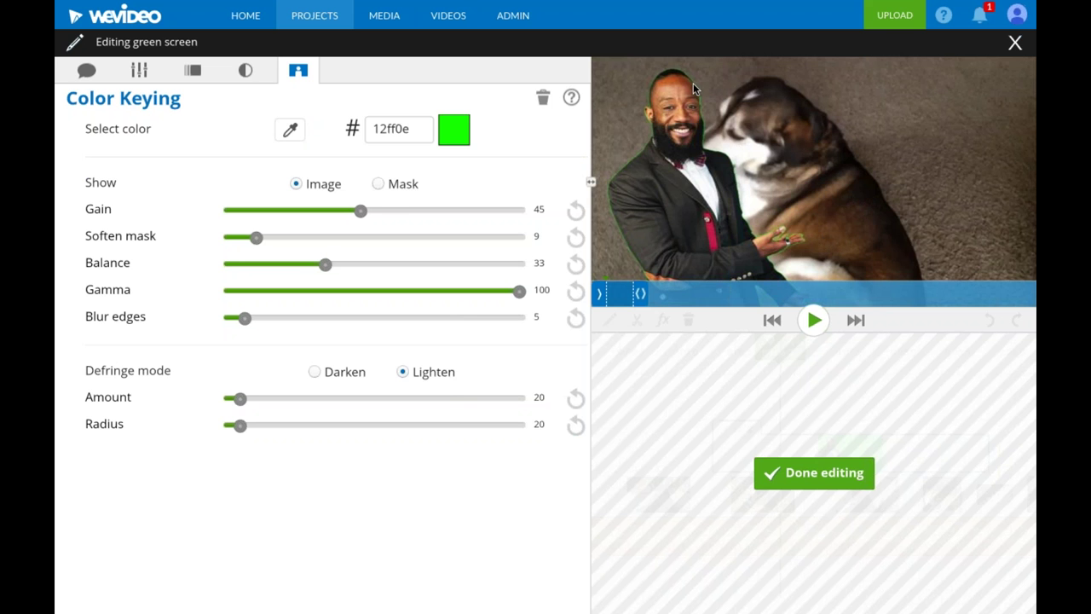
Raise the green screen clip's color keying gain to 92 and finish editing the clip
left_click_drag(361, 210, 496, 234)
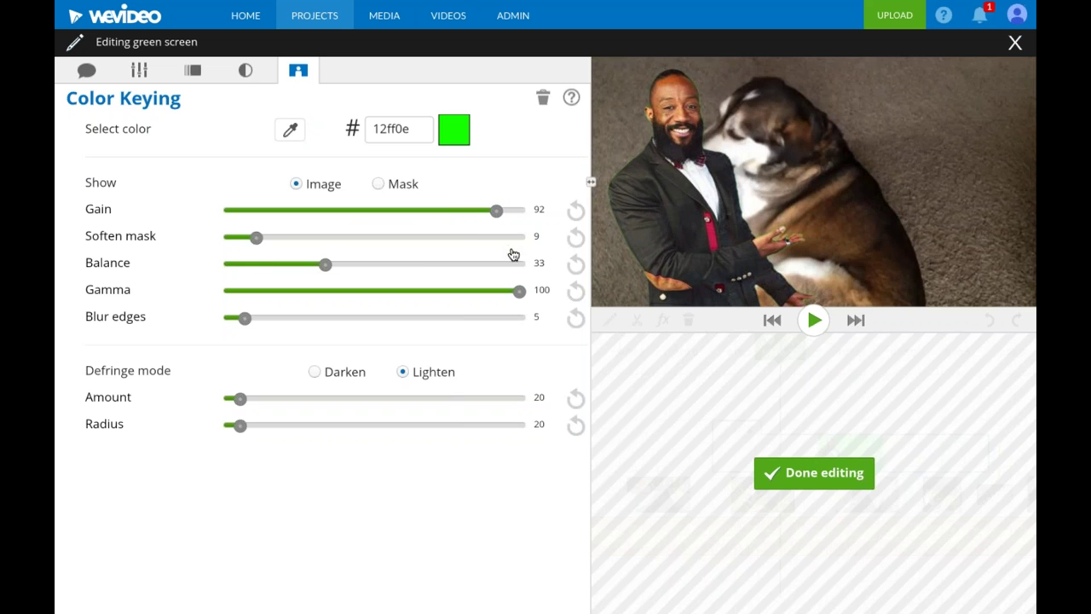
mouse_move(805, 246)
left_click(799, 472)
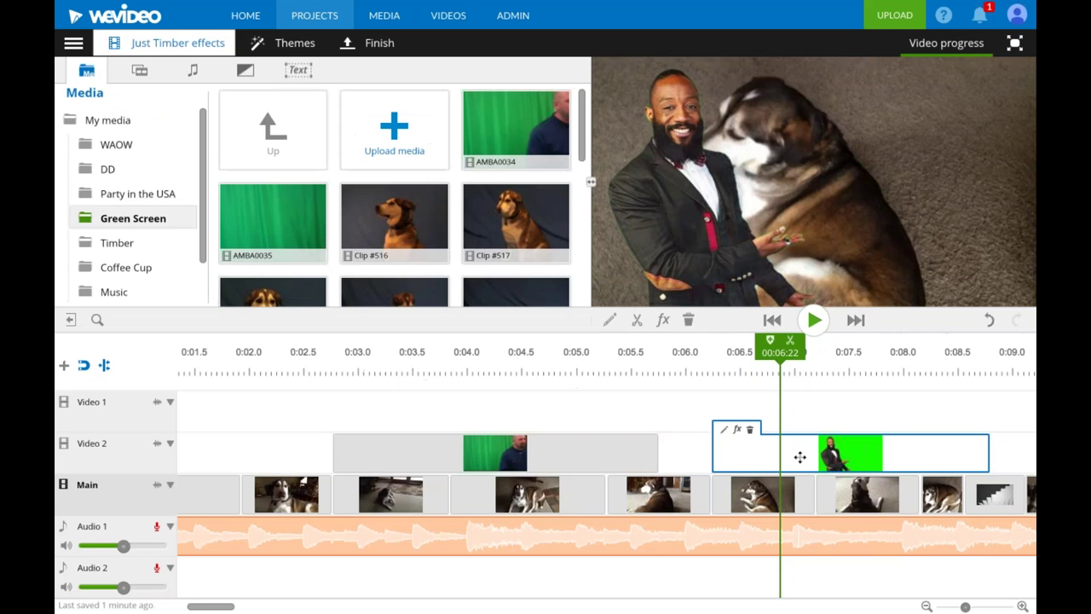
Compare the keyed AMBA0034 clip at 00:03:15 with its original footage and with the keyed green screen clip at 00:07:02
left_click(425, 378)
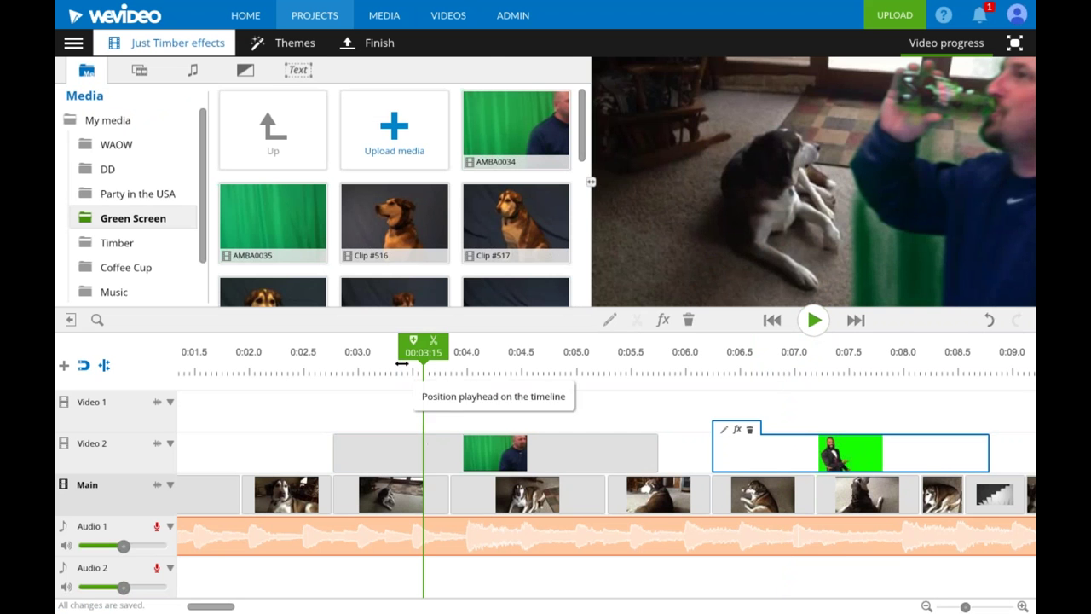
left_click(514, 124)
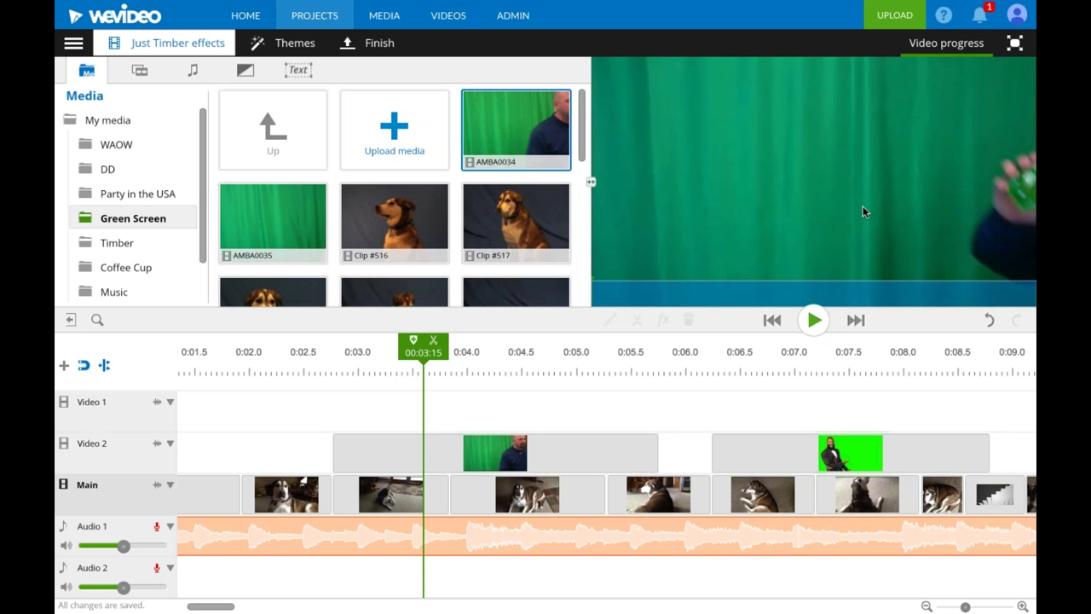
left_click_drag(424, 373, 804, 378)
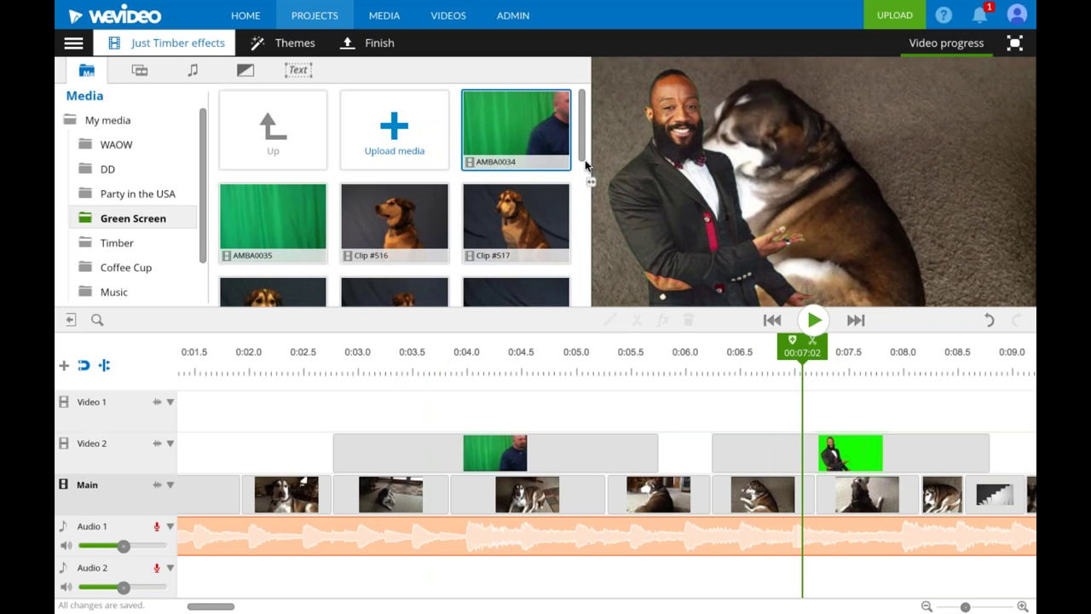
Look through the Green Screen media folder and preview the end of the Main track clips at 00:19:00 on the timeline
mouse_move(580, 166)
left_mouse_down()
mouse_move(577, 205)
mouse_move(577, 176)
left_mouse_up()
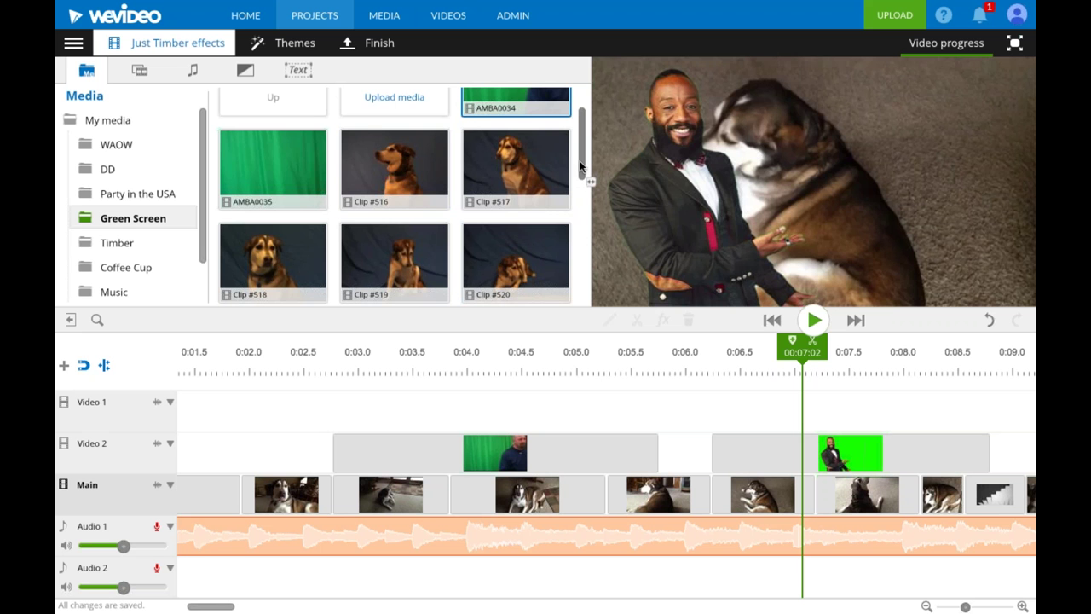
left_click(583, 207)
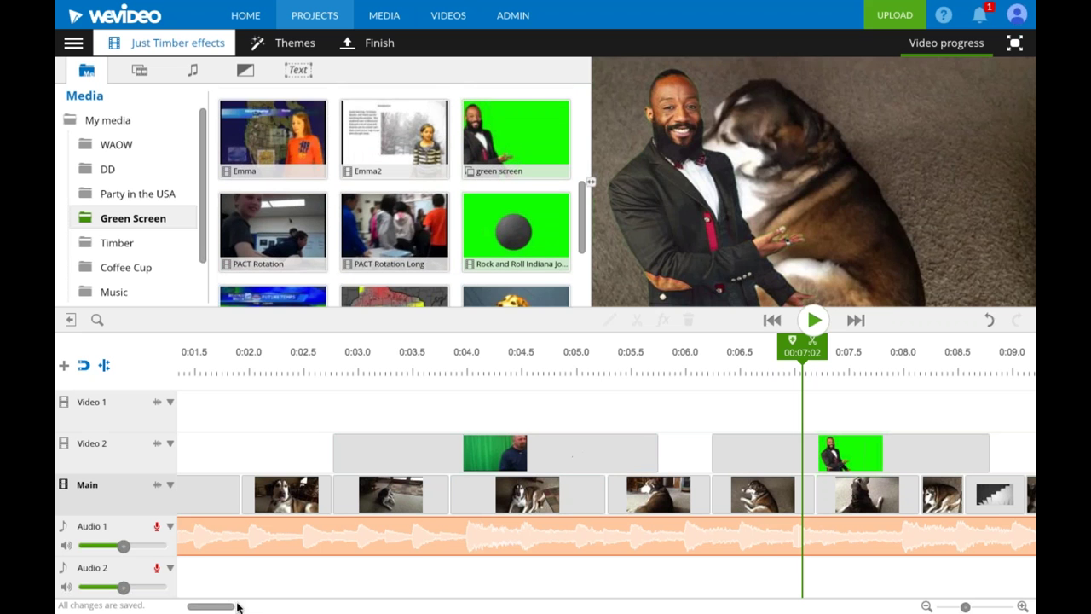
left_click(337, 402)
left_click_drag(225, 606, 289, 609)
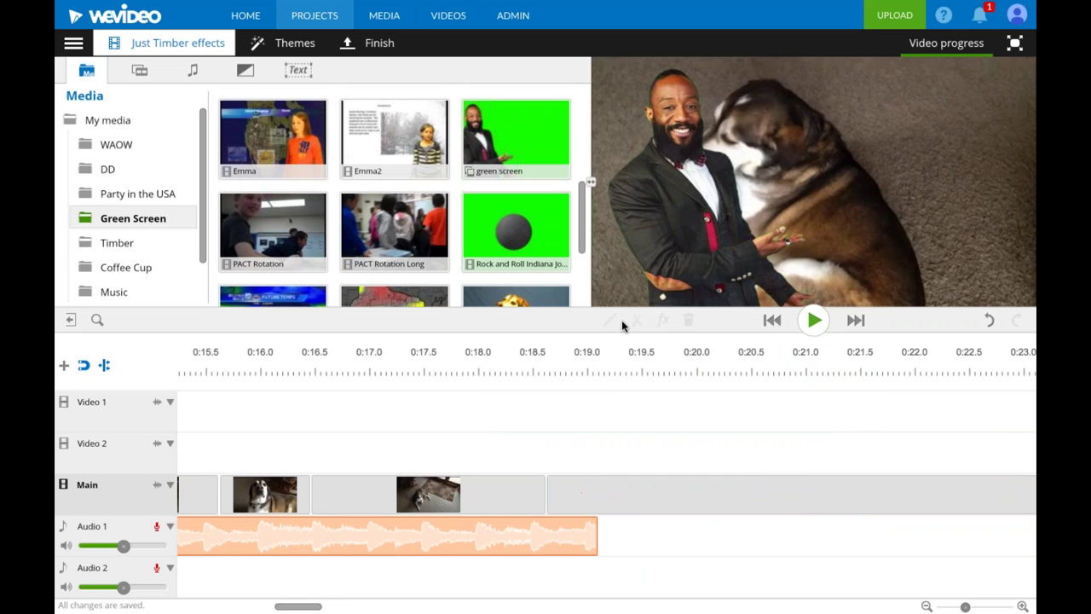
left_click(591, 355)
left_click(587, 482)
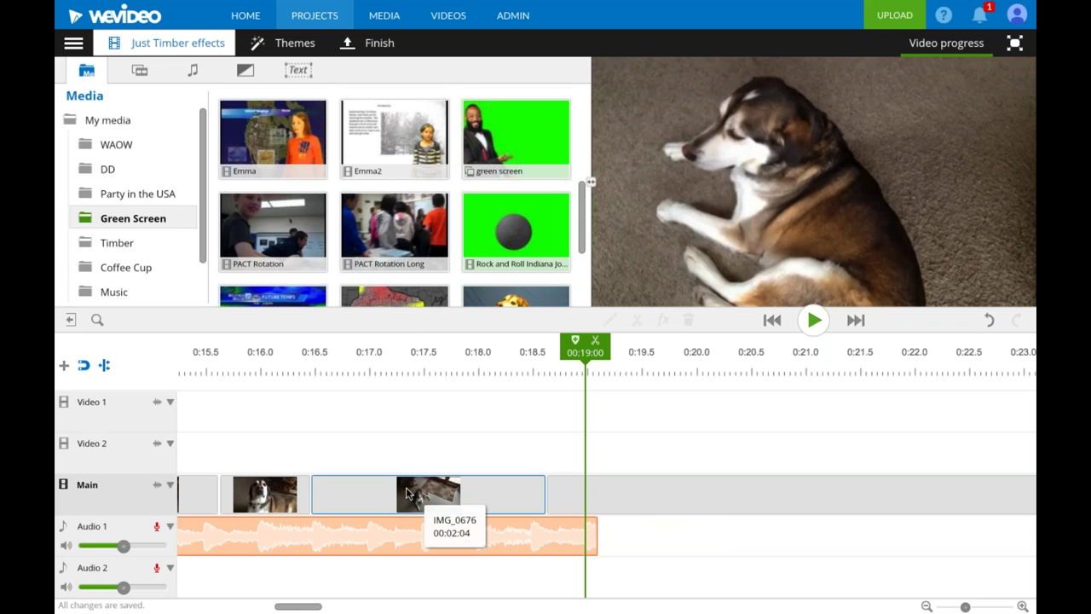
Open the IMG_0676 clip on the Main track for editing and view its caption and transform settings
left_click(398, 373)
double_click(388, 487)
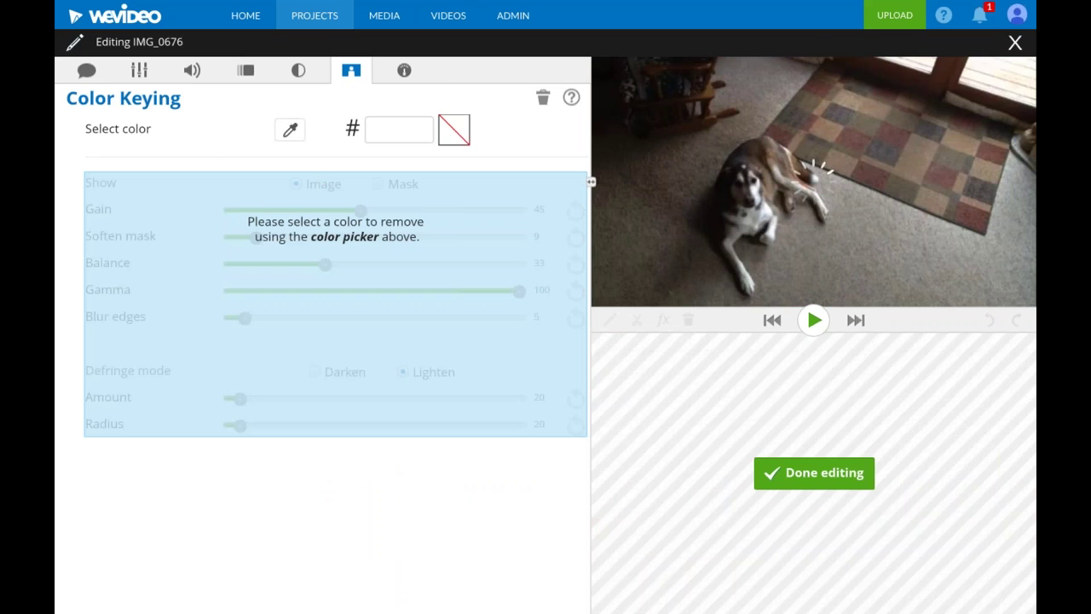
left_click(87, 72)
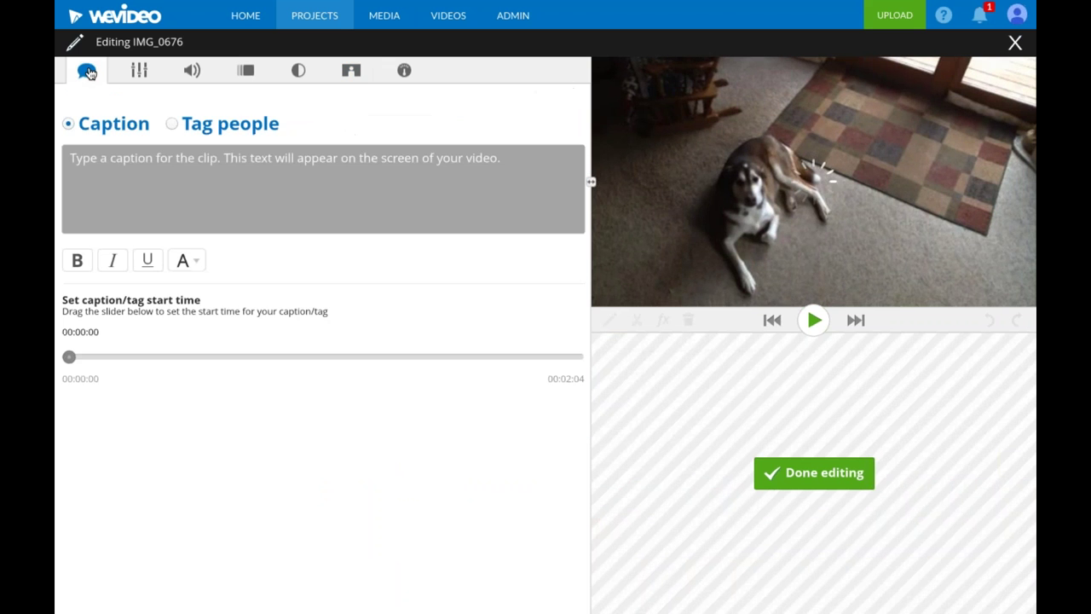
left_click(139, 72)
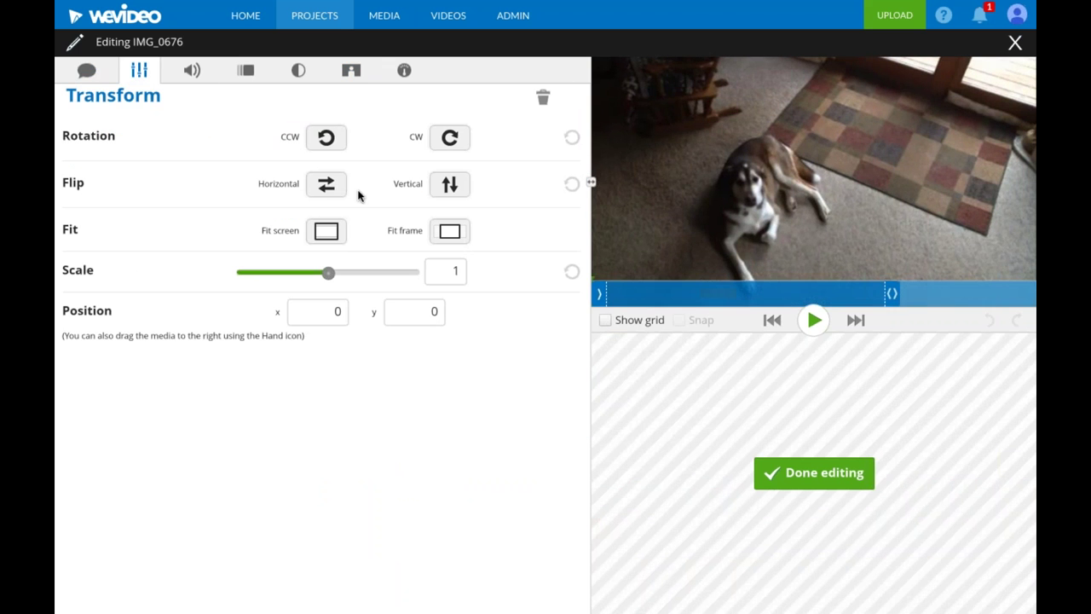
Try scaling IMG_0676 to 2.16 at position x -381, y -276, and a horizontal flip, clearing the transform after each
left_click_drag(328, 273, 353, 272)
left_click_drag(687, 248, 738, 232)
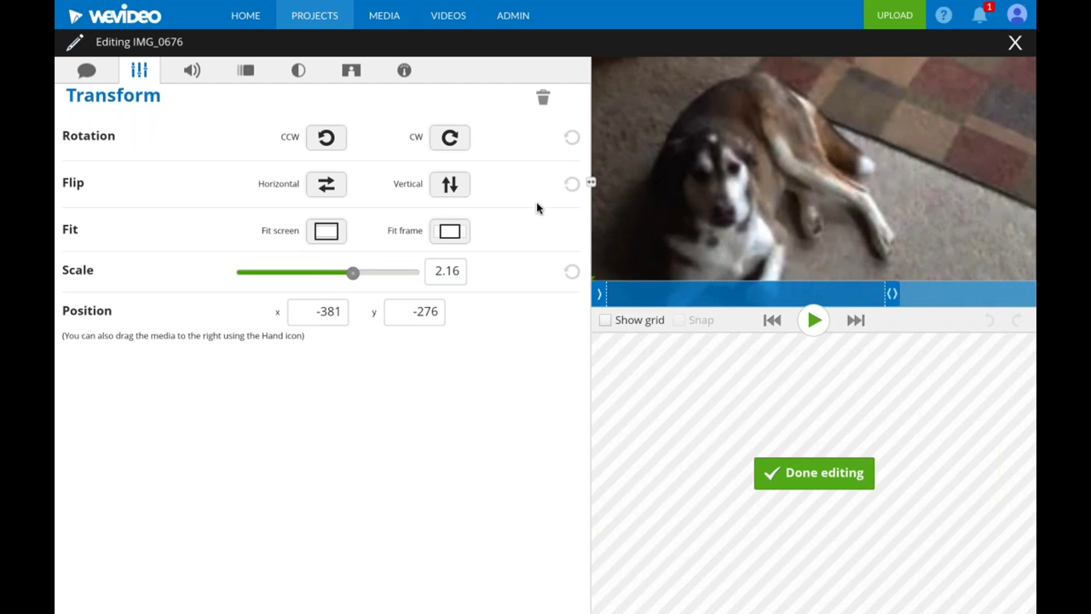
left_click(542, 98)
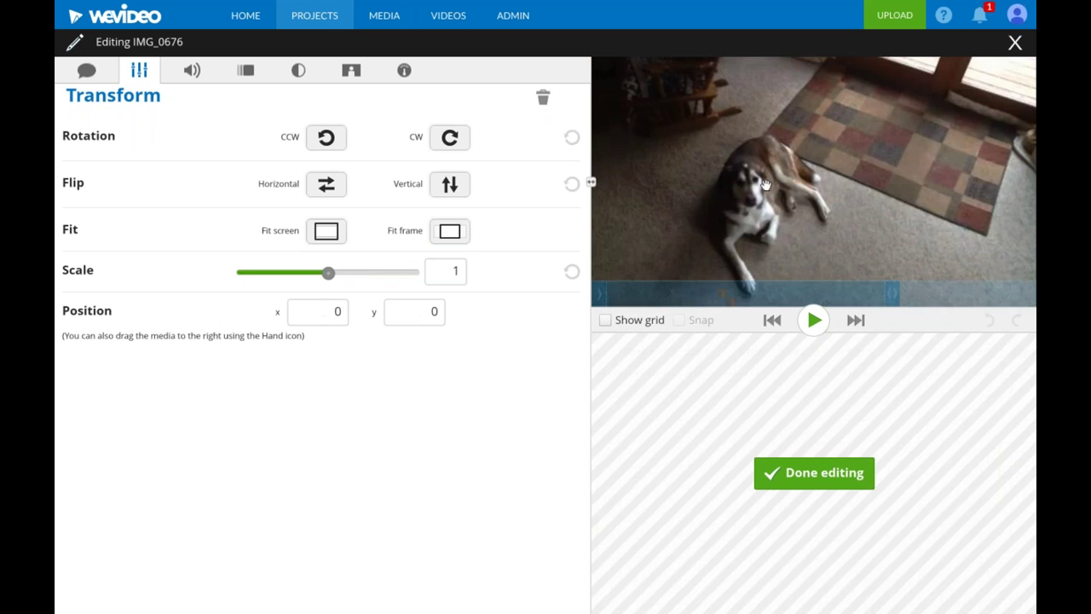
left_click(326, 185)
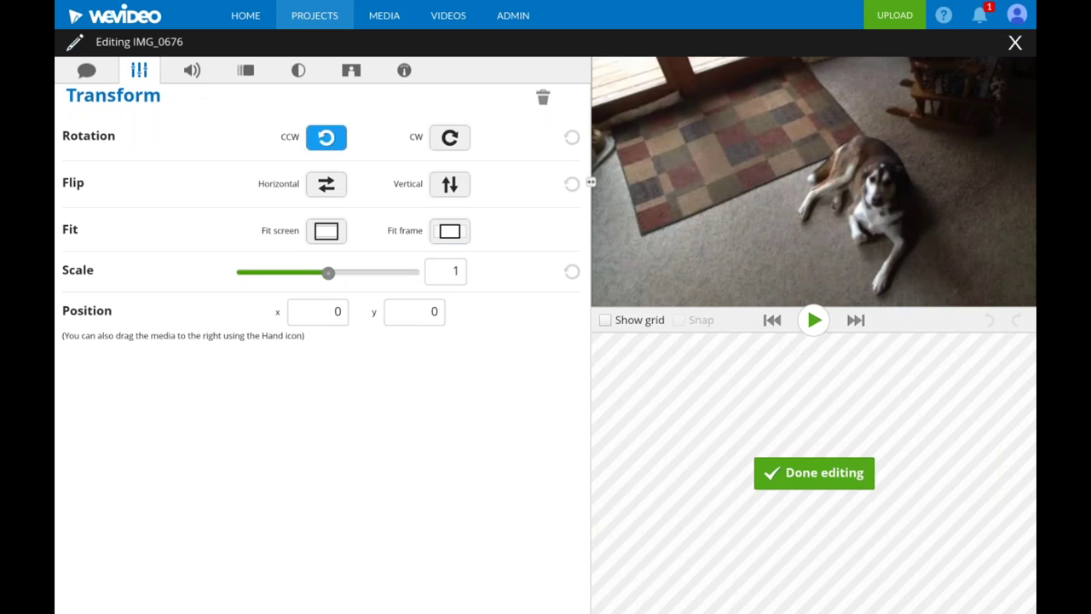
left_click(544, 99)
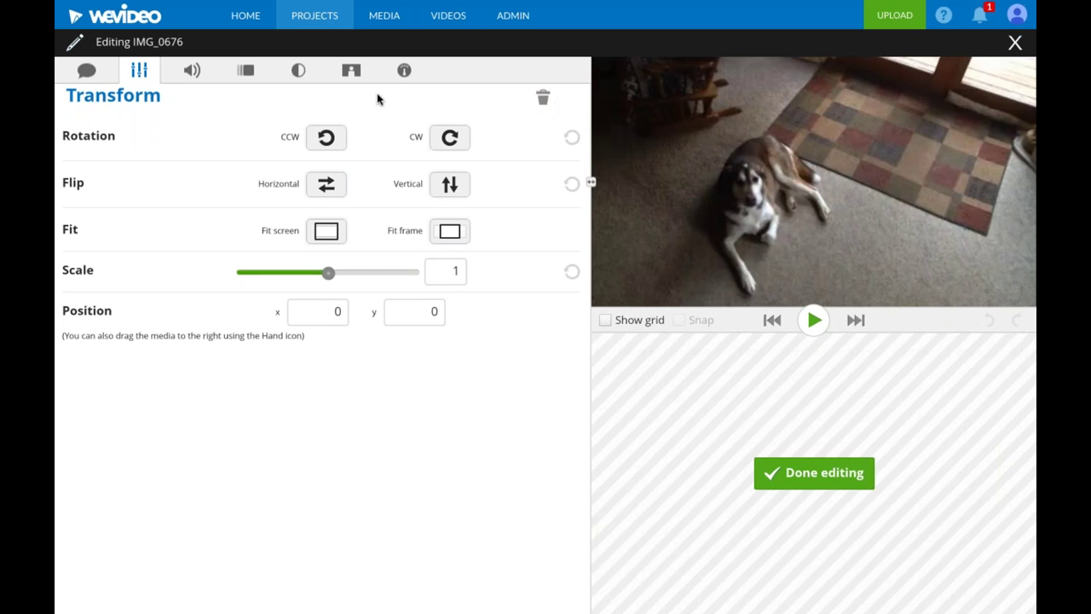
View the animation, color, color keying and speed settings of the IMG_0676 clip
left_click(248, 73)
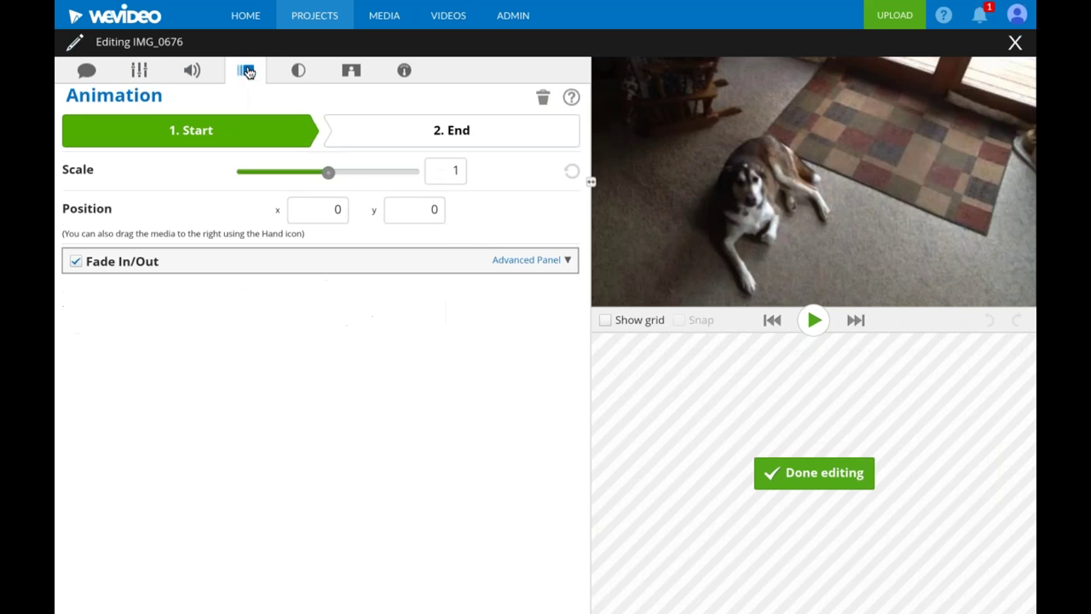
left_click(299, 74)
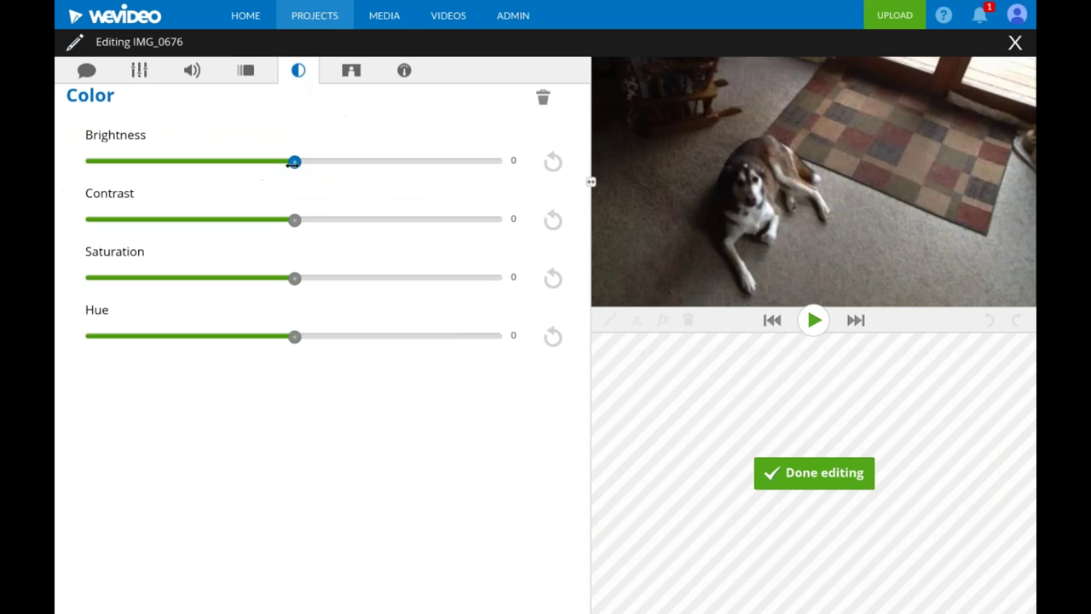
left_click(347, 73)
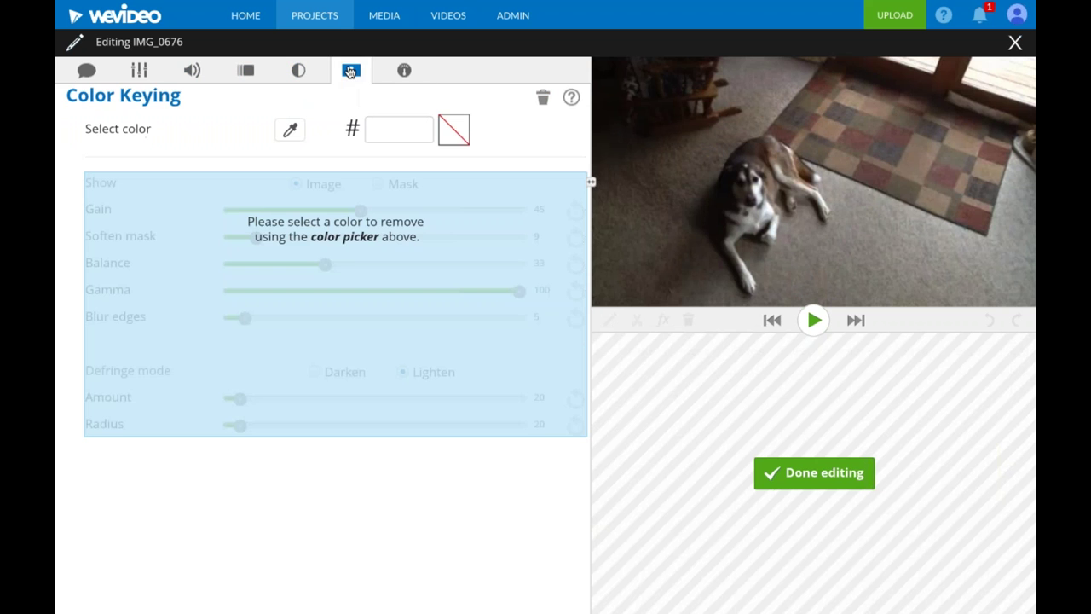
left_click(403, 72)
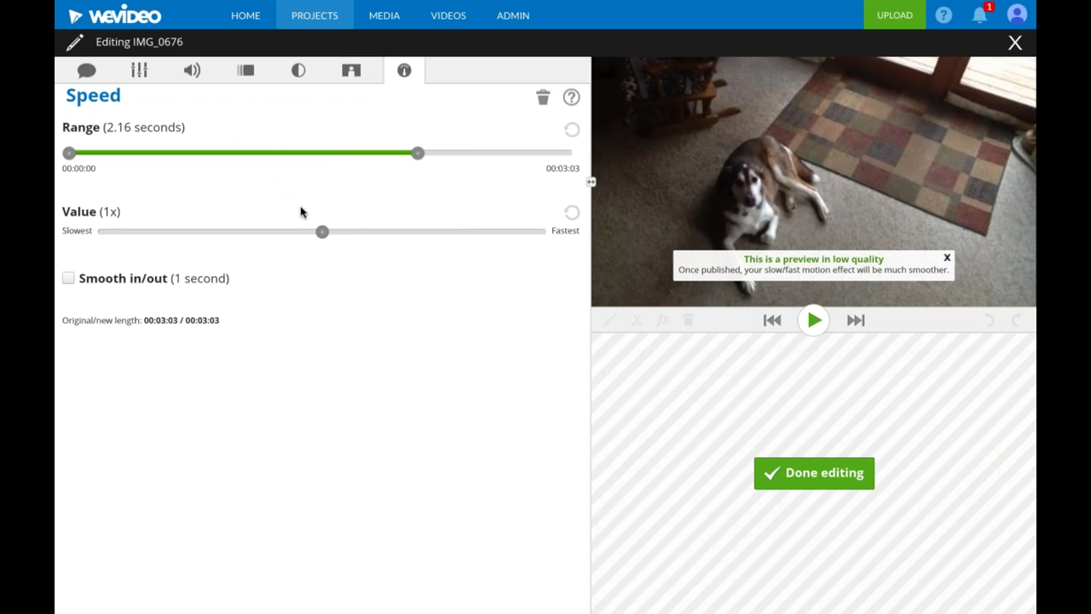
Try slowing IMG_0676 to a speed of -7x, clear the speed change and finish editing the clip
left_click_drag(323, 231, 176, 231)
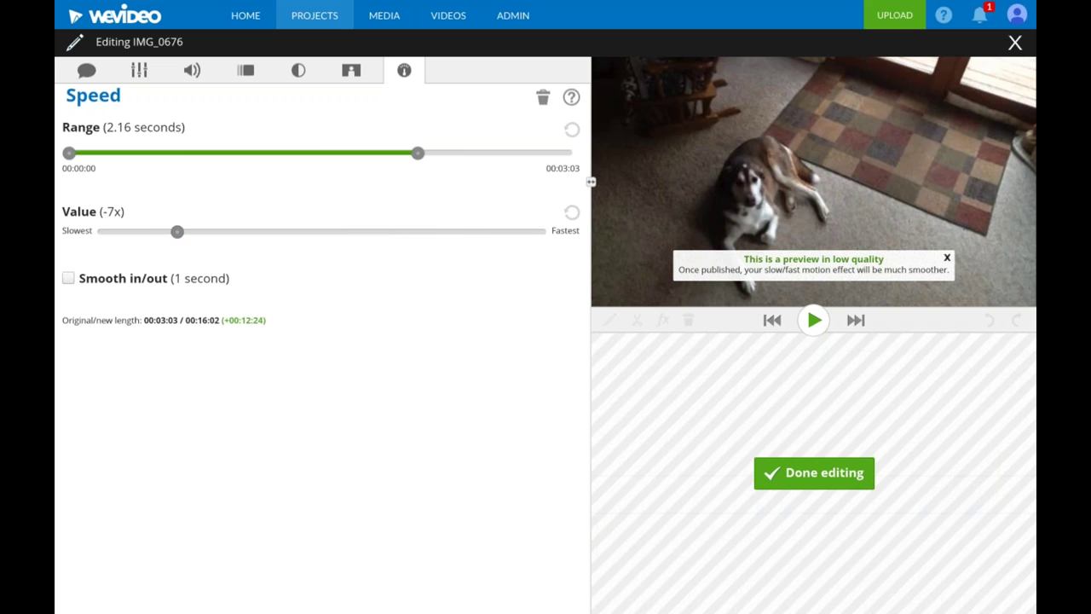
left_click(543, 96)
left_click(810, 474)
Play the timeline section captioned "This is the original clip." and pause it at 00:40:21
left_click(549, 376)
left_click(813, 328)
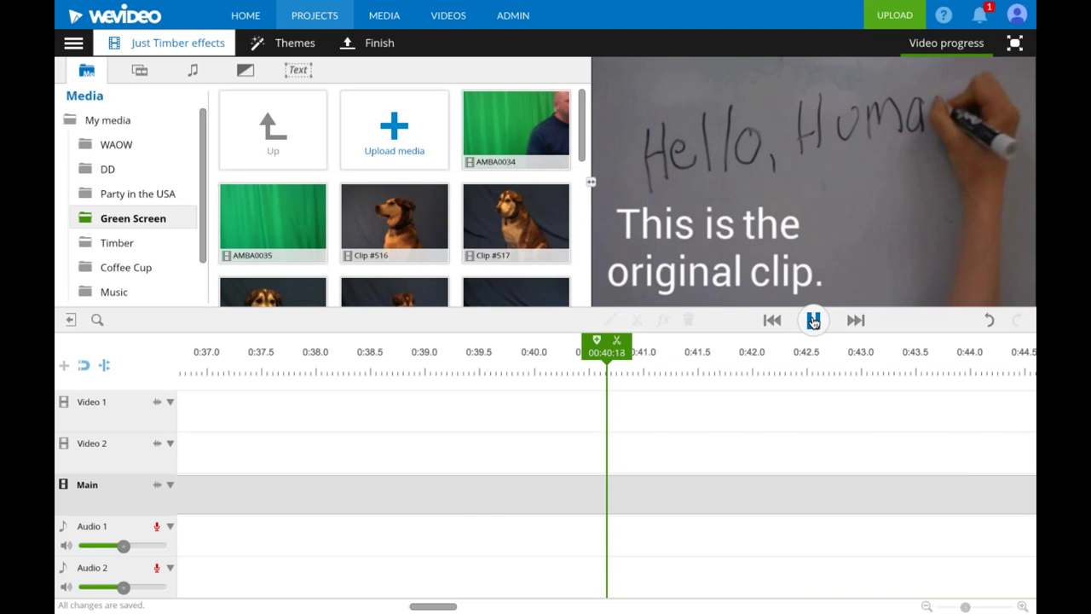
left_click(814, 320)
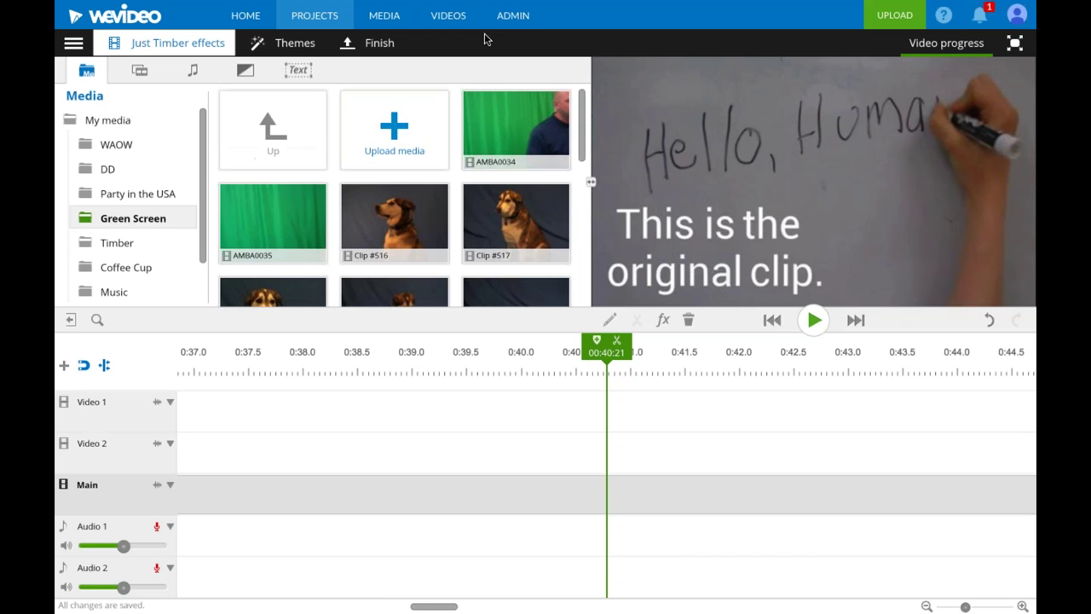
Open the account administration and look through the full list of members
left_click(512, 17)
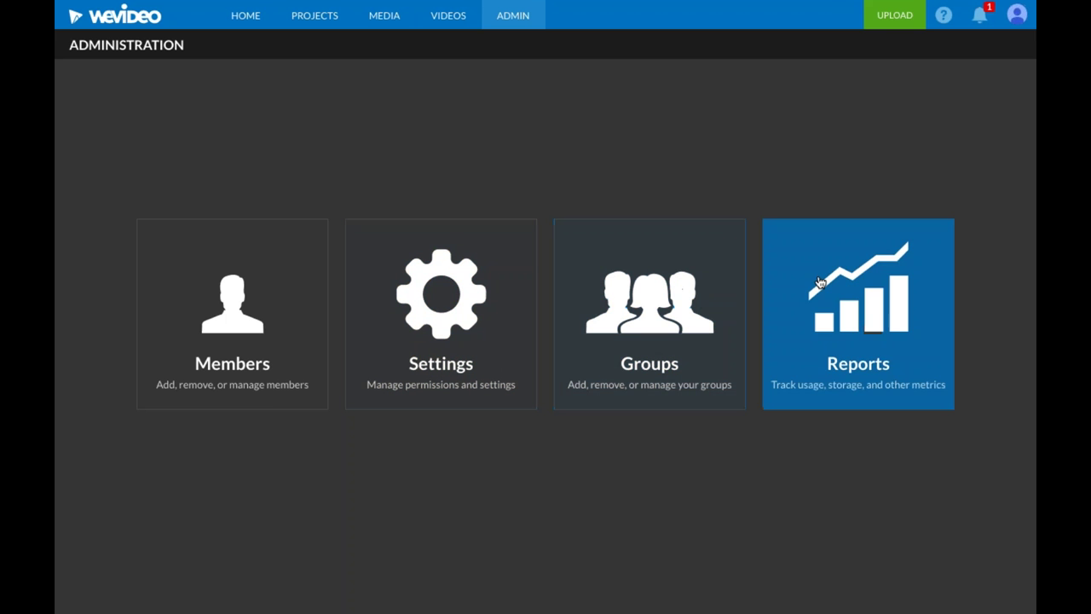
left_click(269, 271)
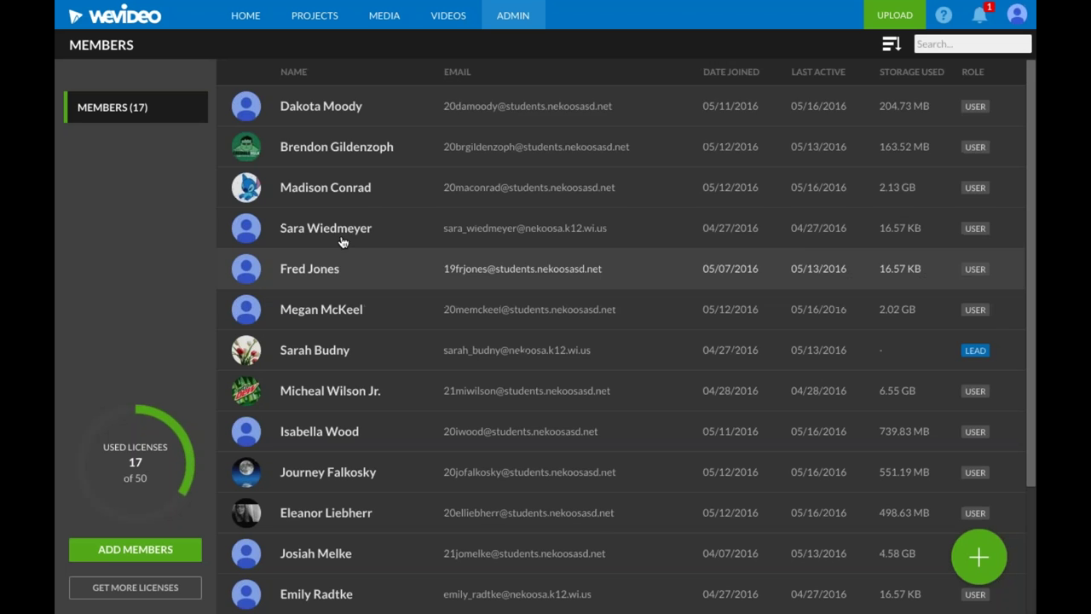
left_click_drag(1032, 166, 1022, 316)
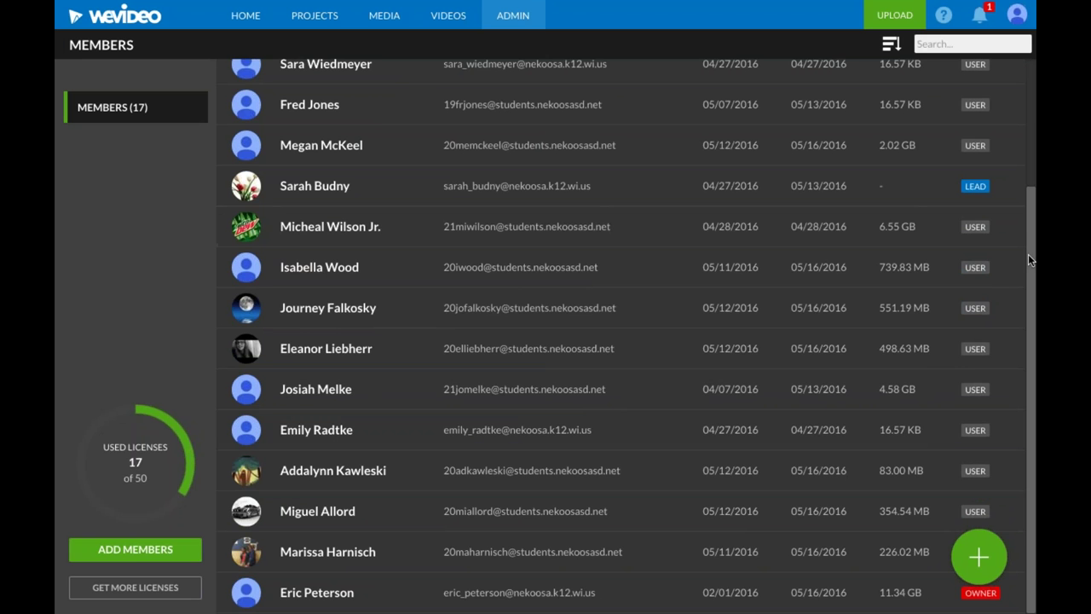
left_click_drag(1027, 239, 1034, 333)
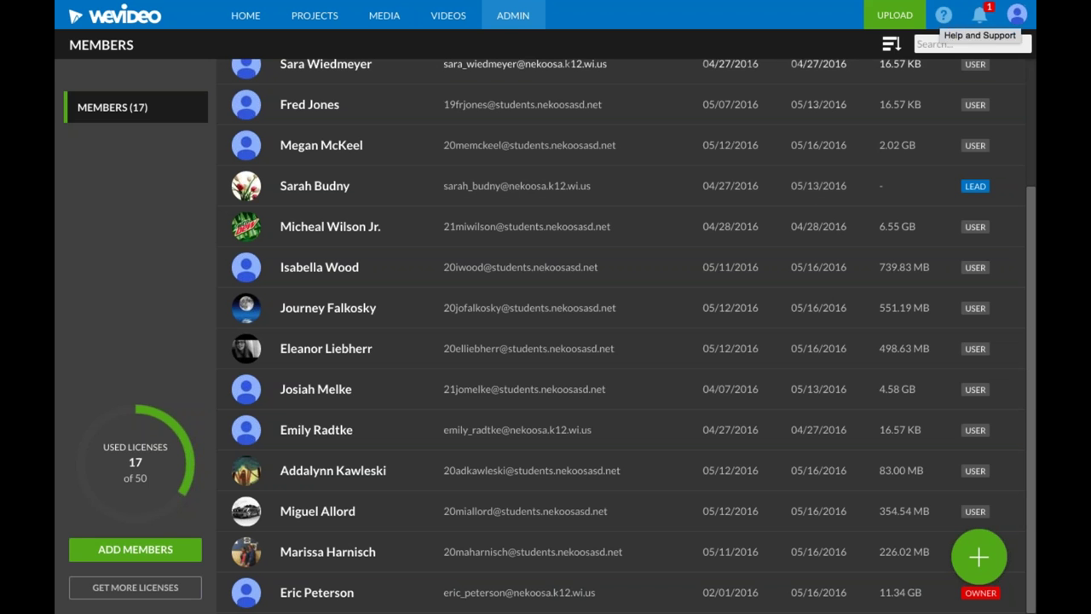
View the global account settings for domains, gallery and destinations, and return to the administration overview
left_click(494, 19)
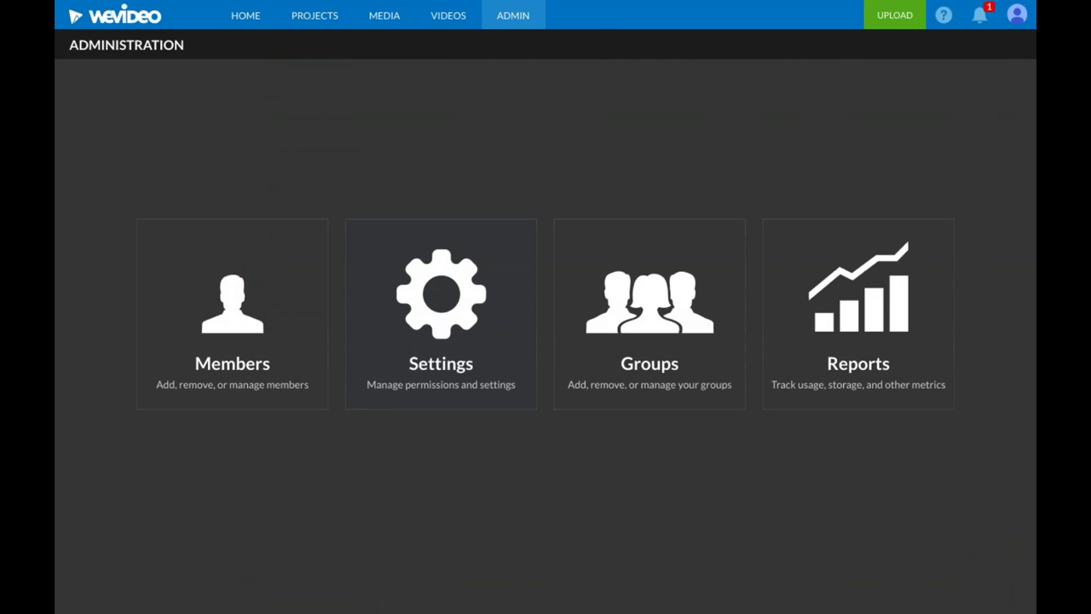
left_click(454, 345)
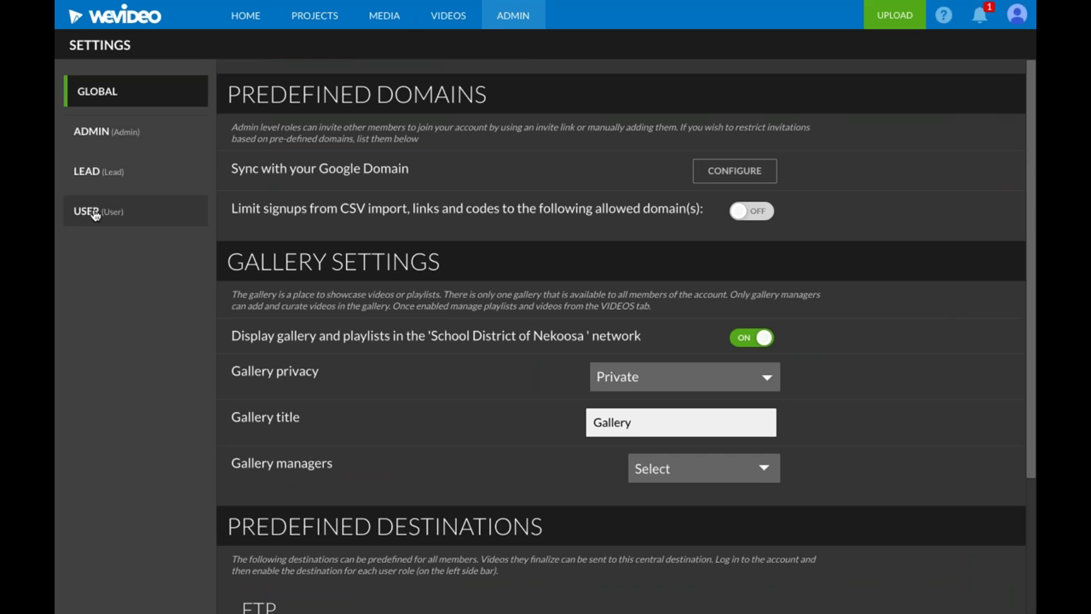
left_click(512, 17)
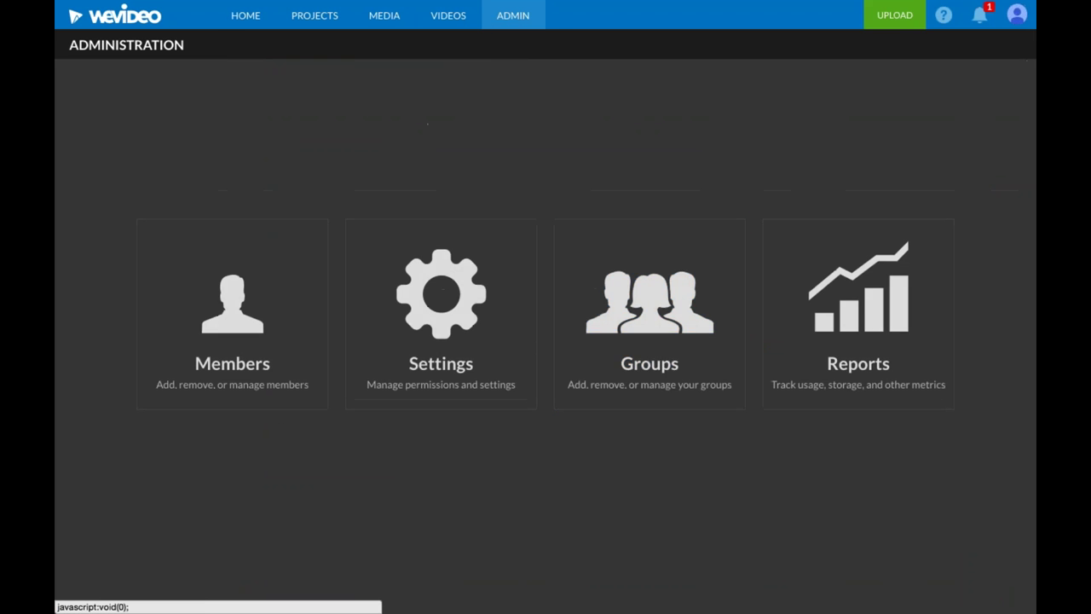
View the 1st Hour group and the May activity, videos and projects of one of its members, and return to the administration overview
left_click(660, 343)
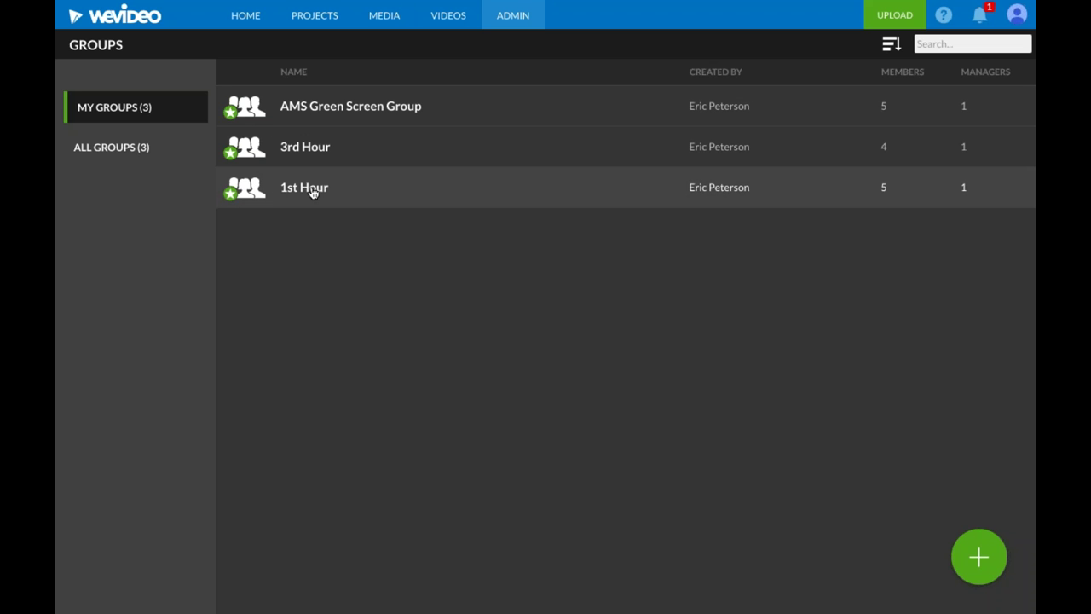
left_click(312, 191)
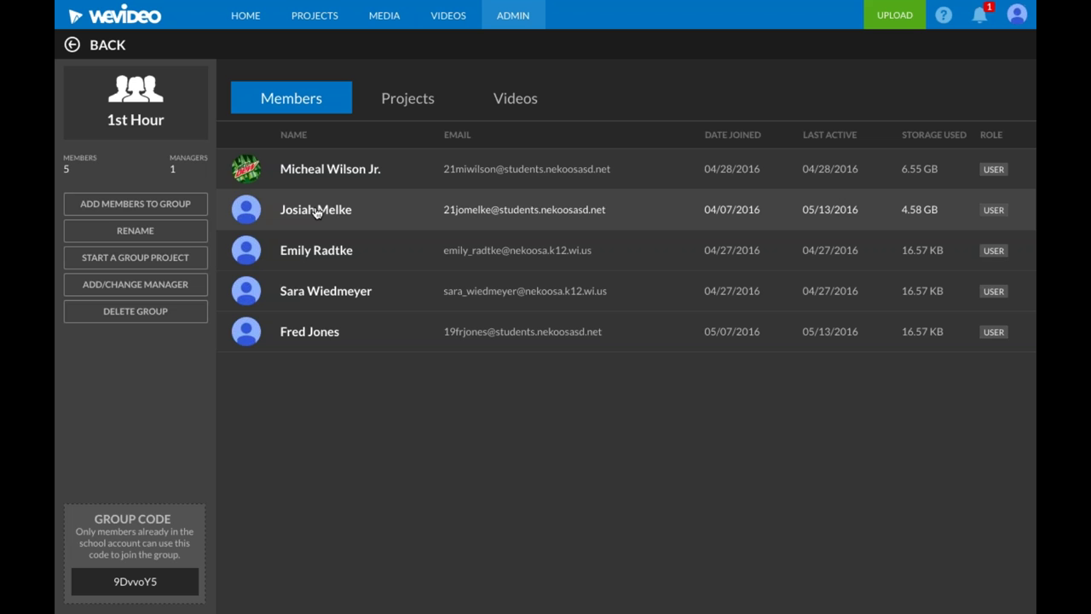
left_click(317, 211)
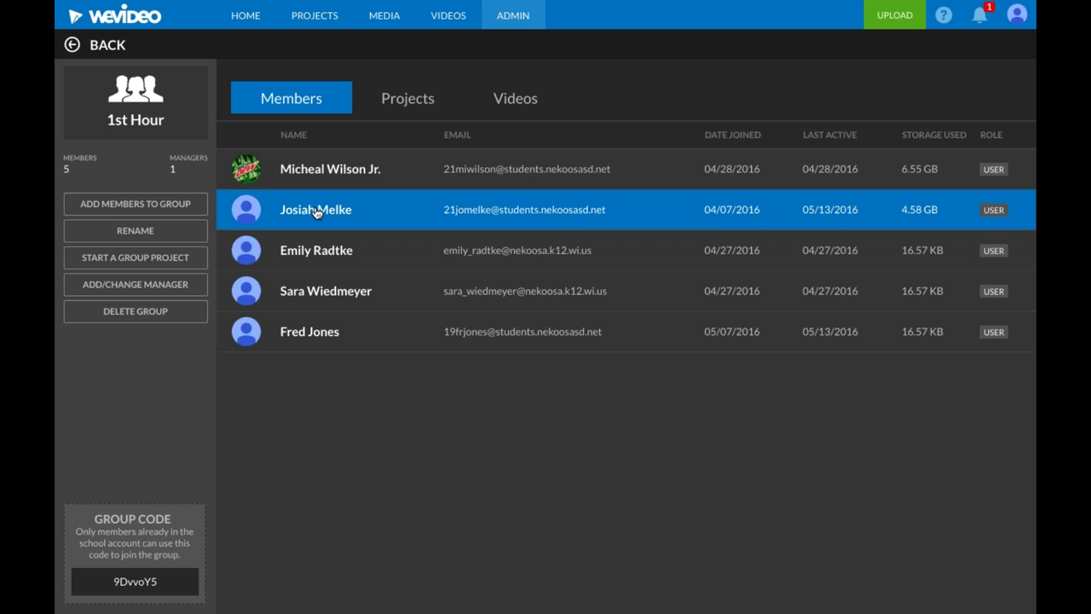
left_click(316, 212)
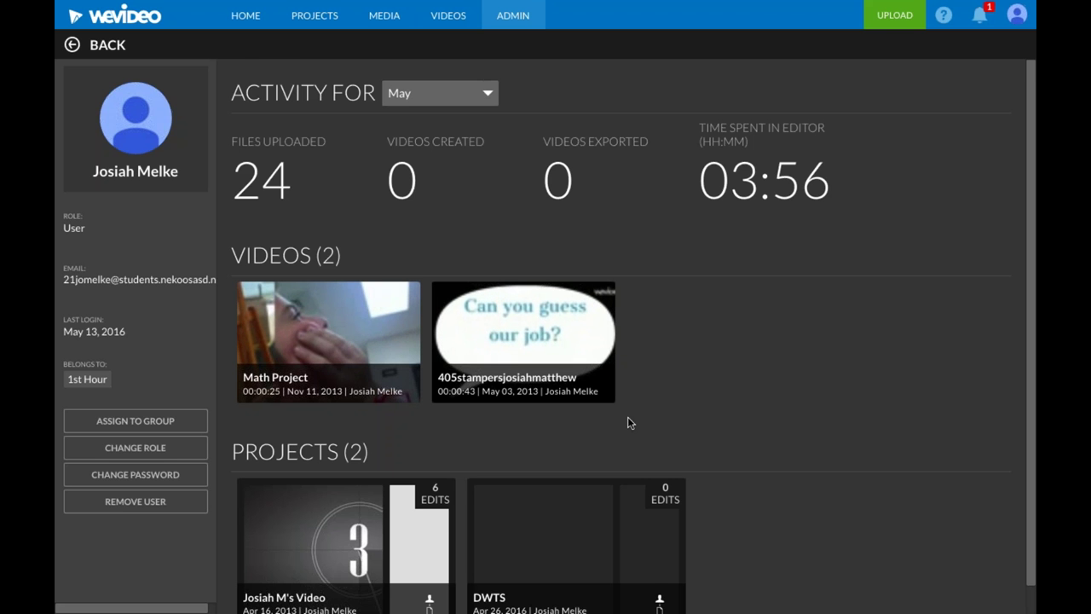
scroll(628, 418, "down", 1)
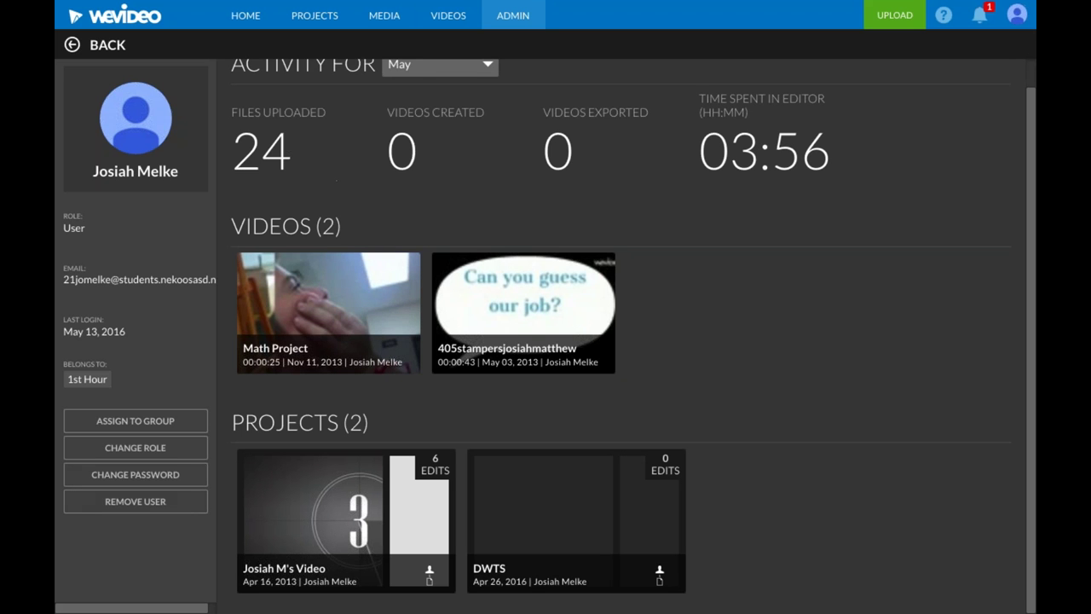
scroll(794, 339, "up", 1)
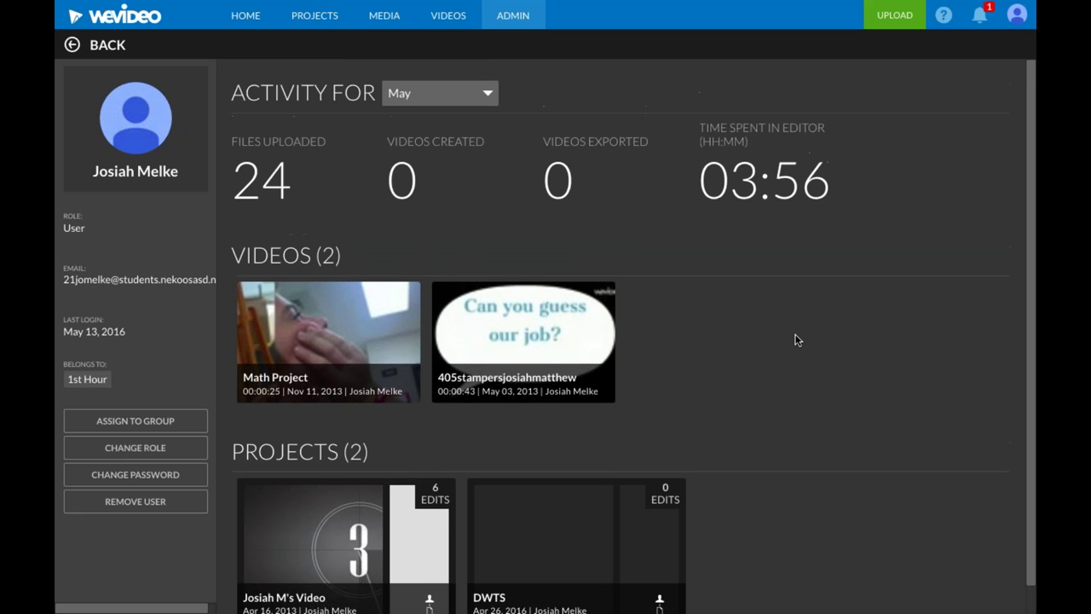
left_click(508, 16)
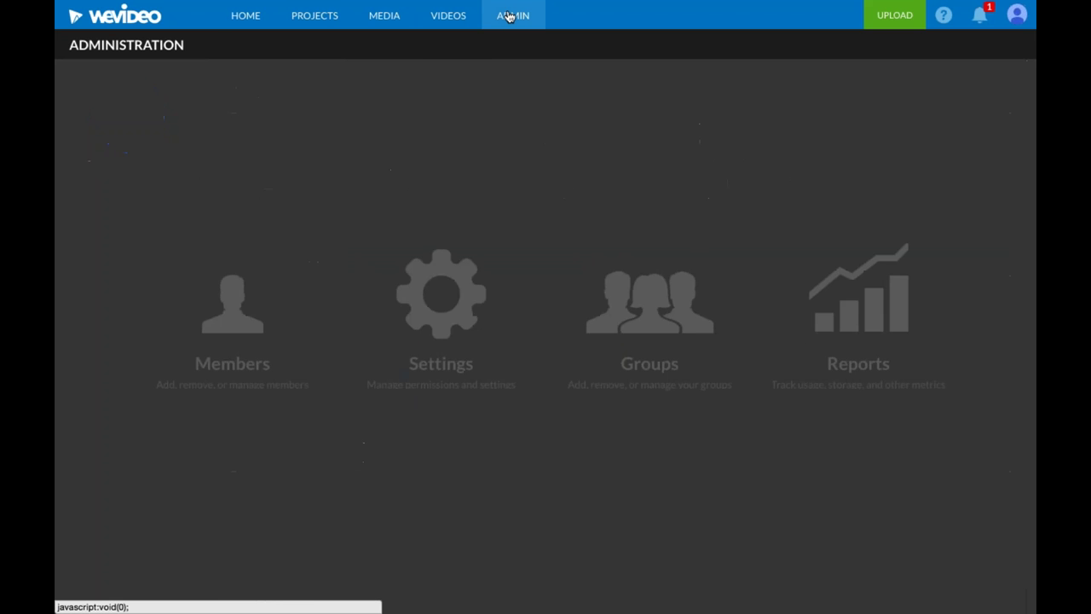
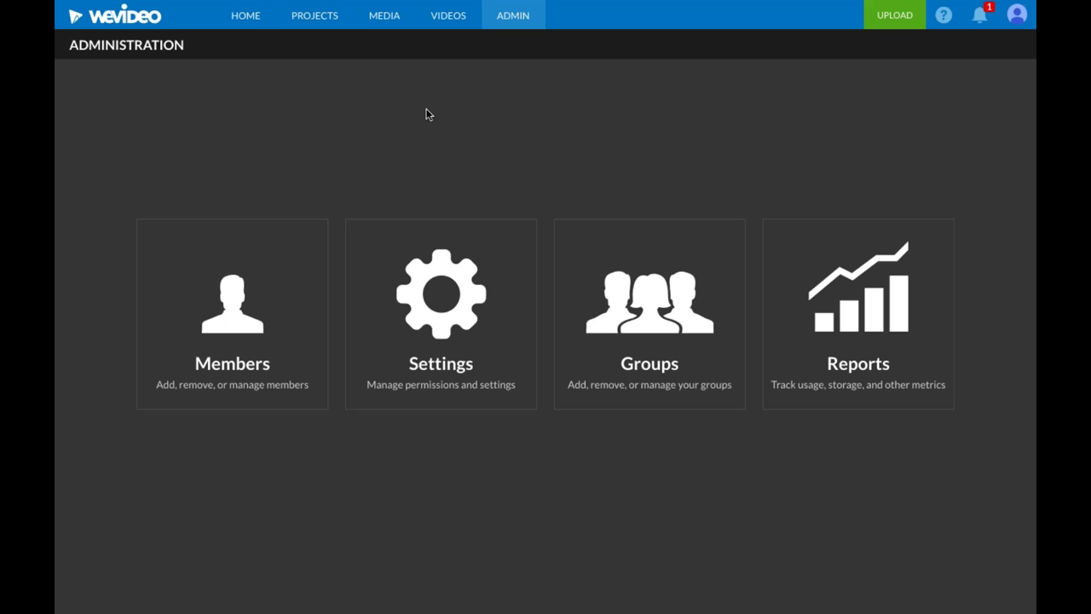
Open the Just Timber extra edit from the projects and enlarge its timeline to show the individual opening clips
left_click(313, 18)
double_click(332, 392)
double_click(340, 228)
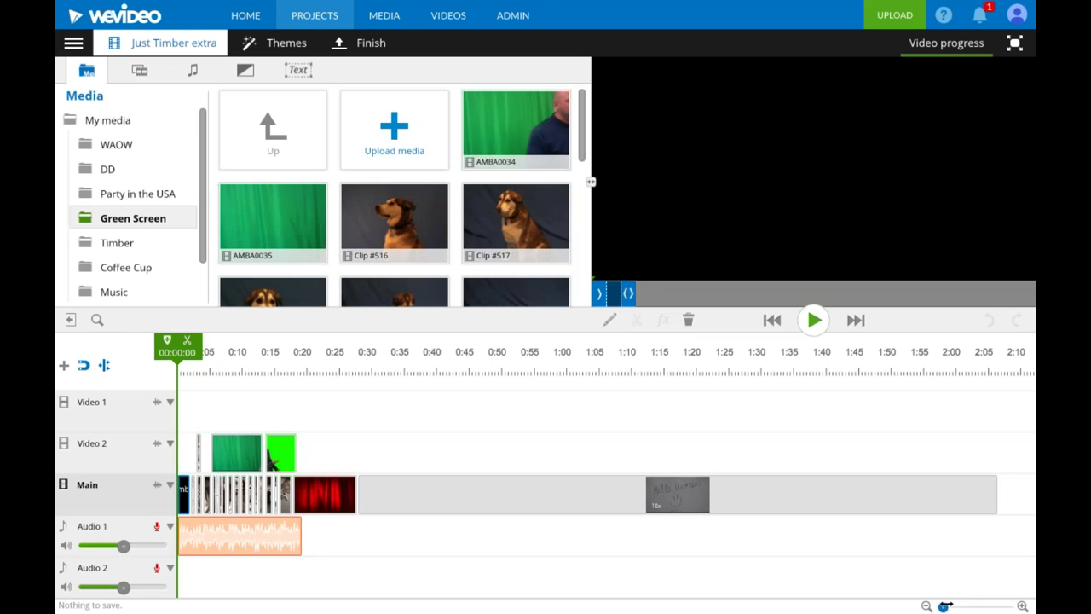
left_click_drag(943, 607, 974, 607)
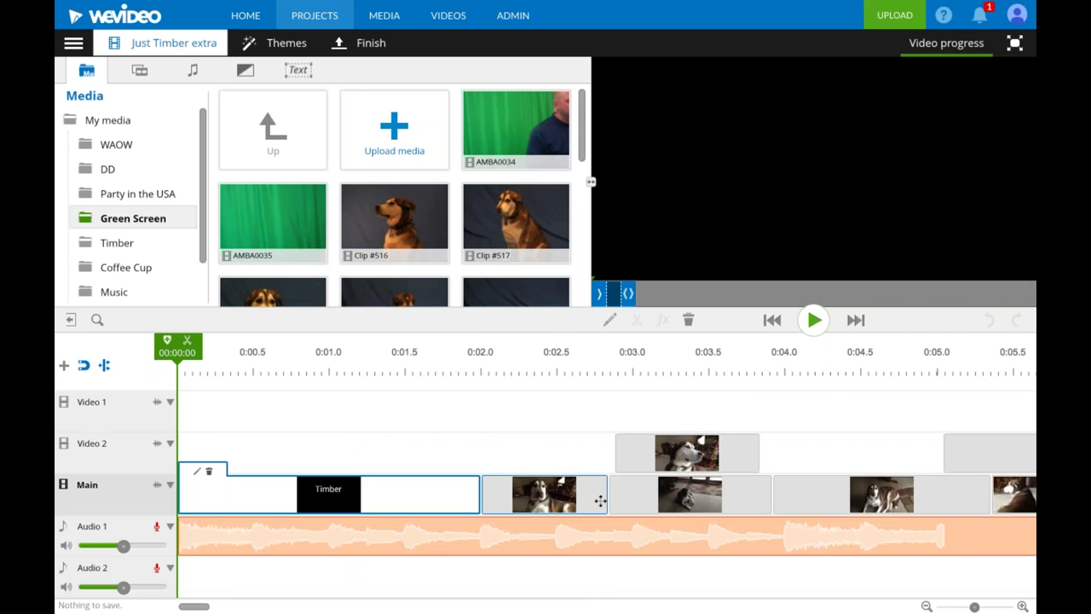
View the caption, transform, color keying and speed options of the clip following the Timber title, and return to the timeline
double_click(599, 499)
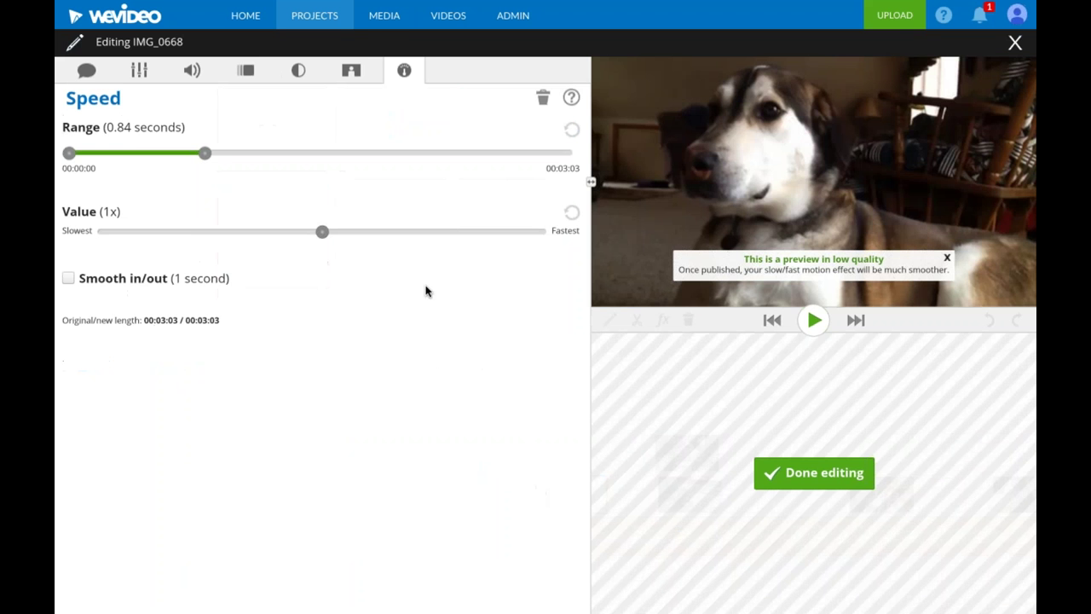
left_click(89, 72)
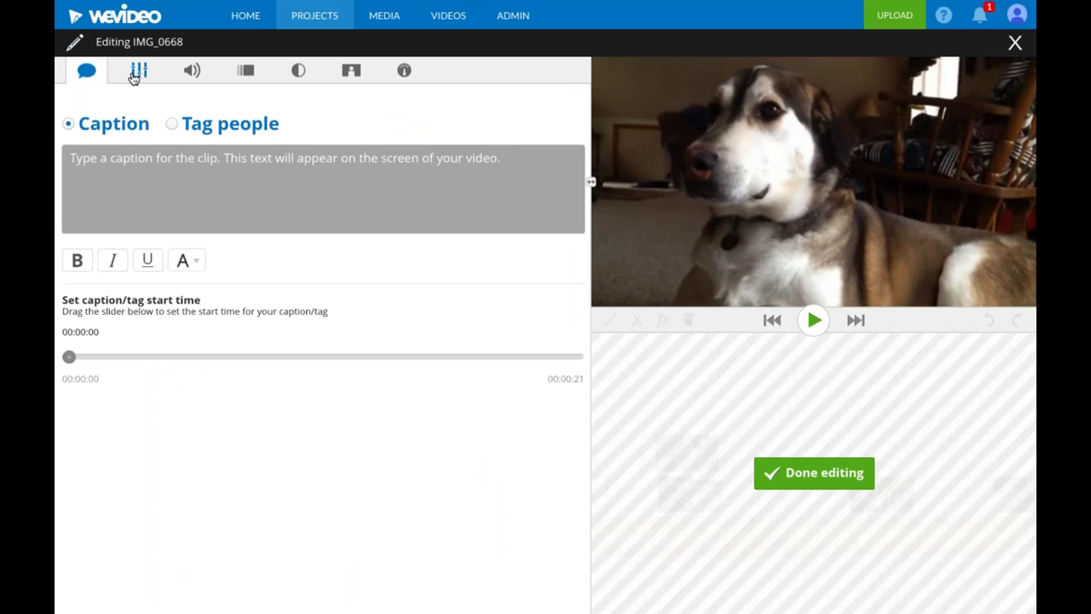
left_click(135, 75)
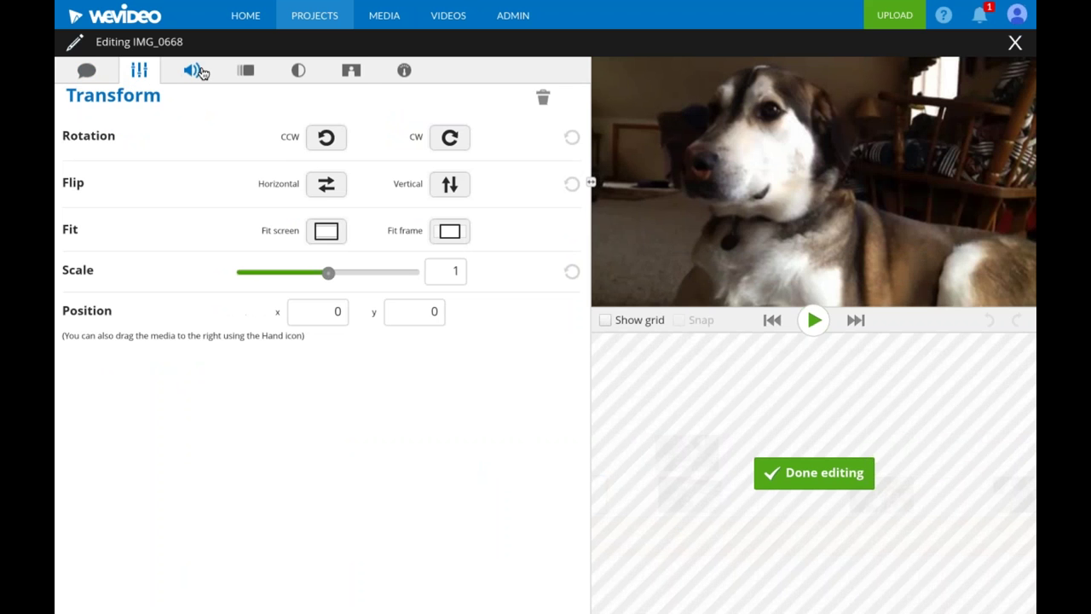
left_click(352, 70)
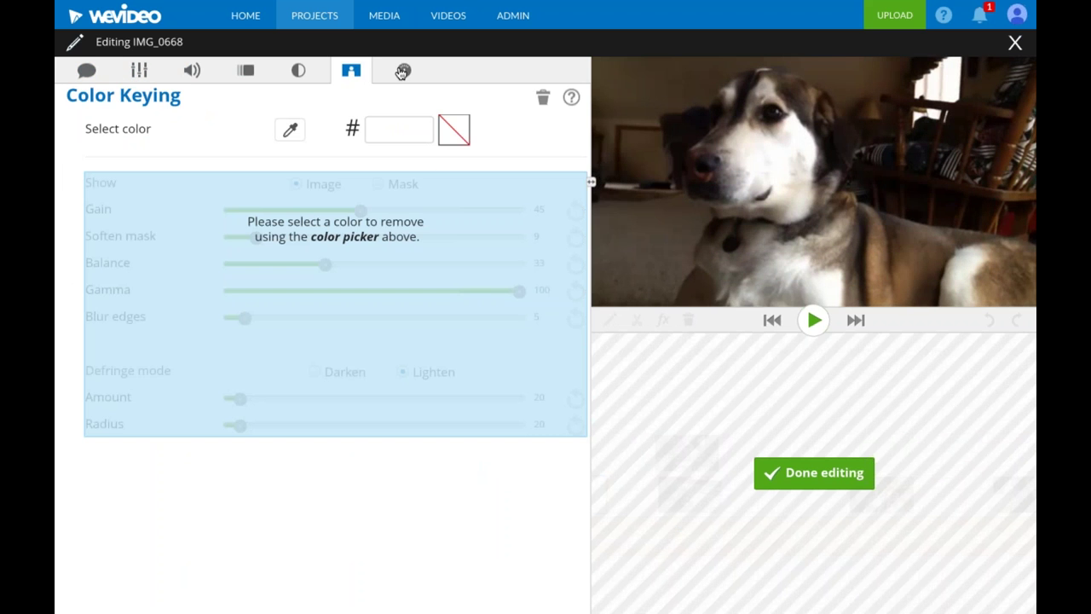
left_click(403, 71)
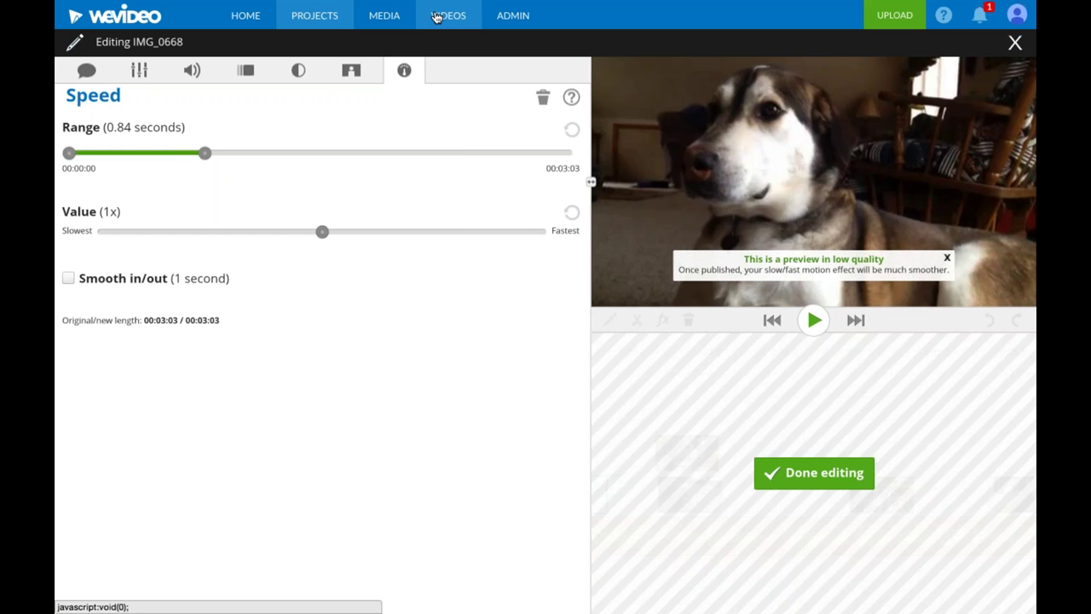
left_click(816, 474)
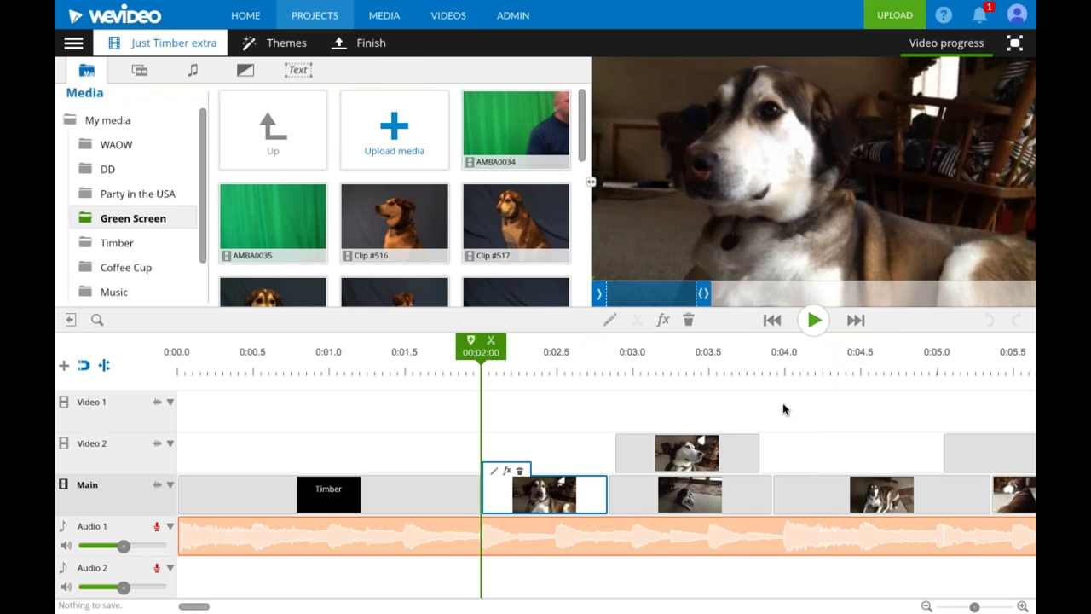
Start a new screen recording from the My media folder to open the screen recorder's setup
mouse_move(394, 223)
left_click(106, 125)
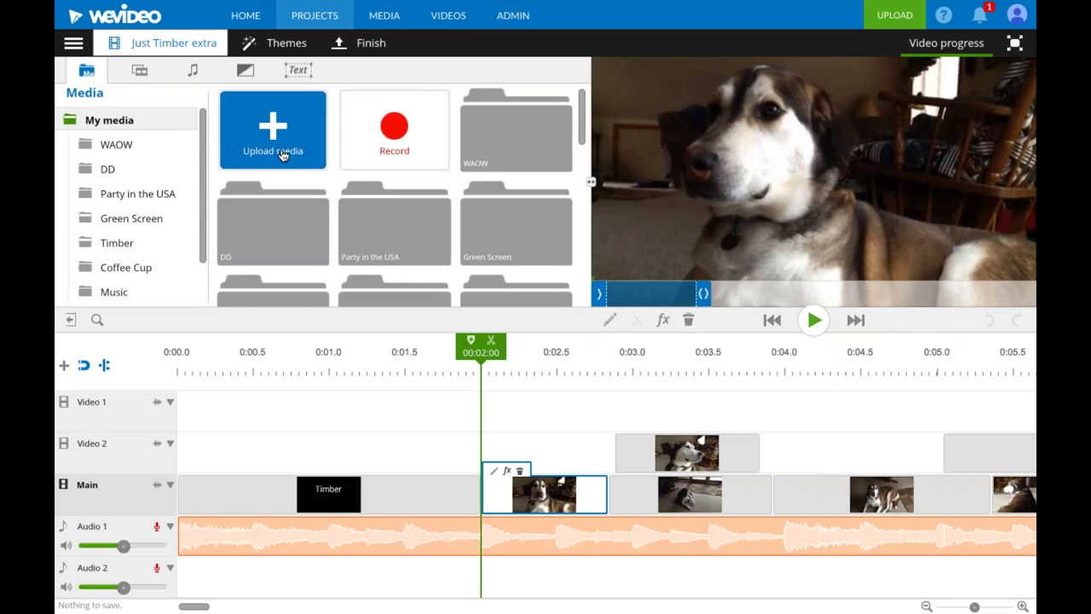
left_click(399, 141)
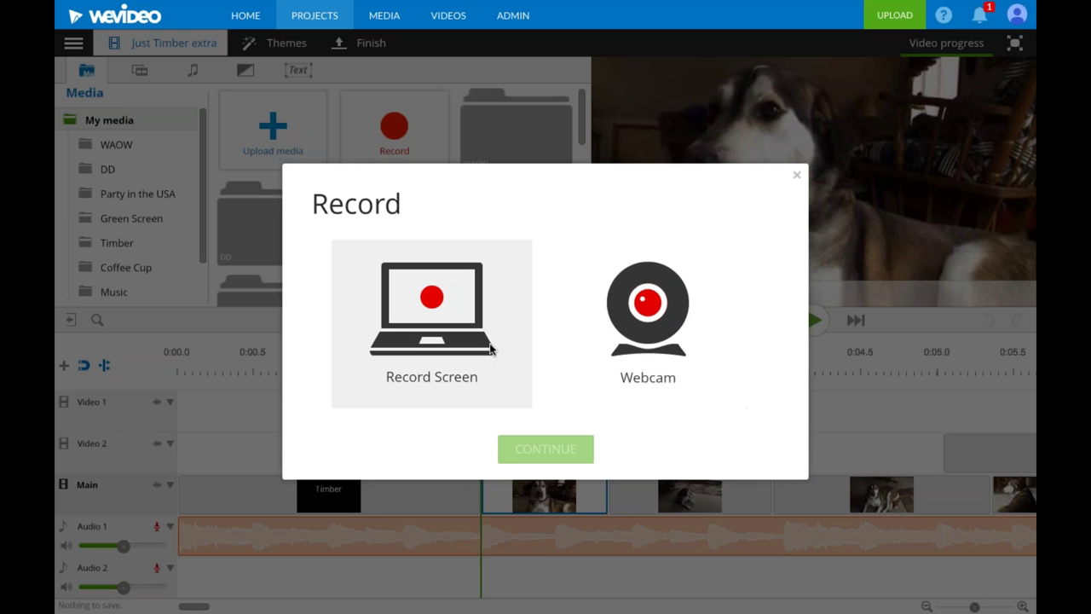
left_click(423, 310)
left_click(539, 453)
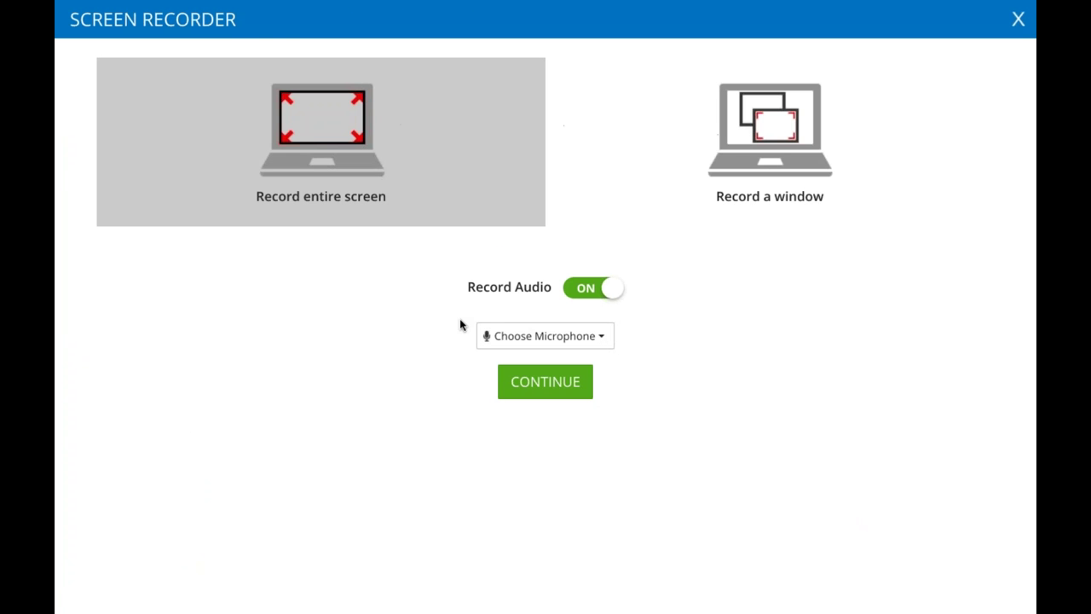
Record the entire screen with audio on, and stop sharing to end the recording
left_click(547, 383)
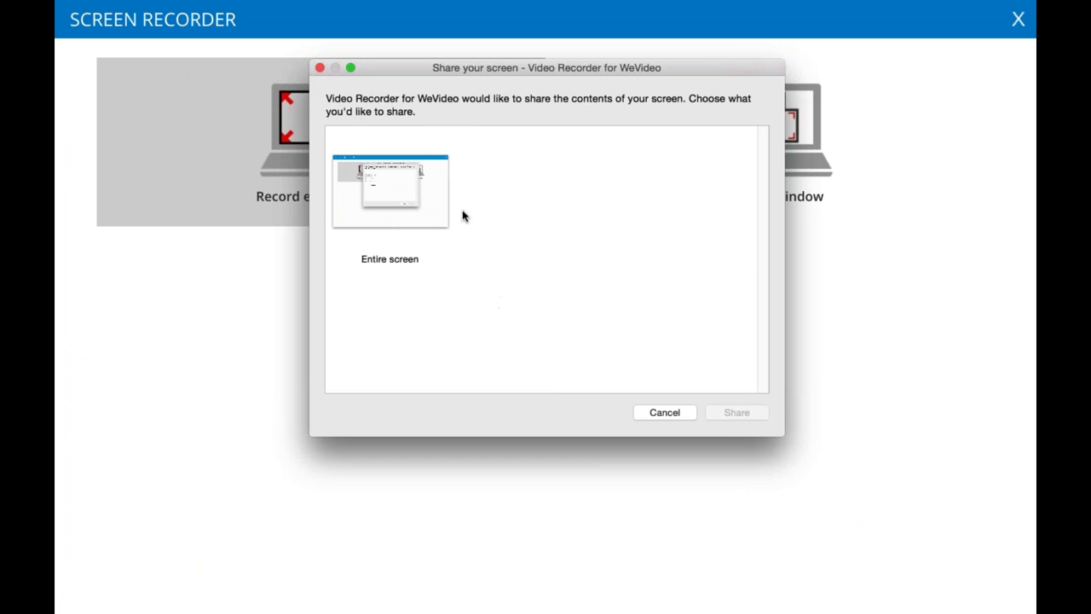
left_click(408, 259)
left_click(733, 414)
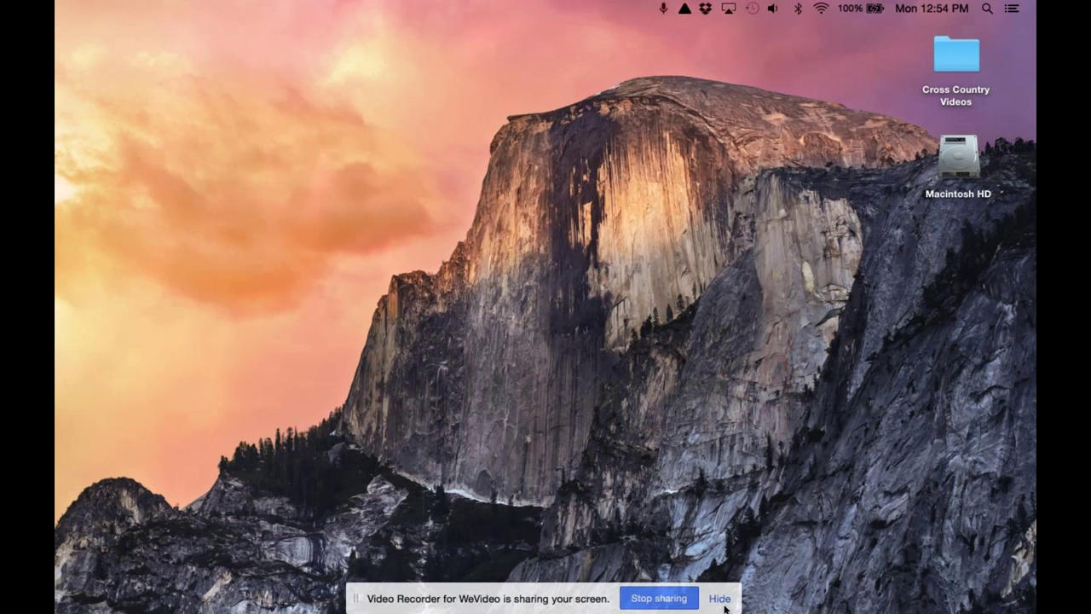
left_click(658, 597)
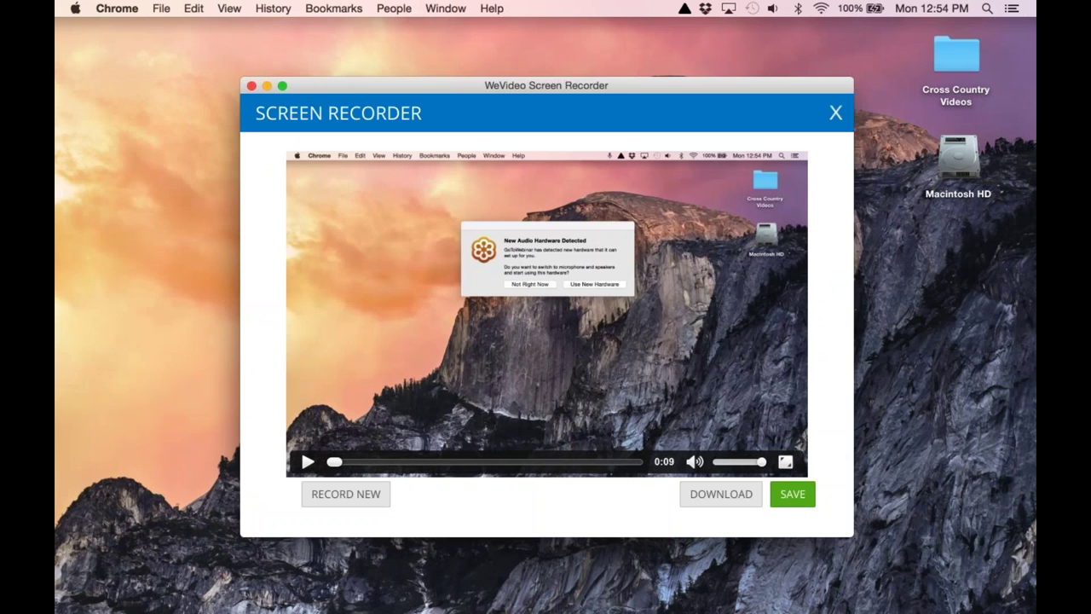
Switch to the webinar housekeeping deck in Google Slides and present its closing Thank You slide full screen
mouse_move(58, 512)
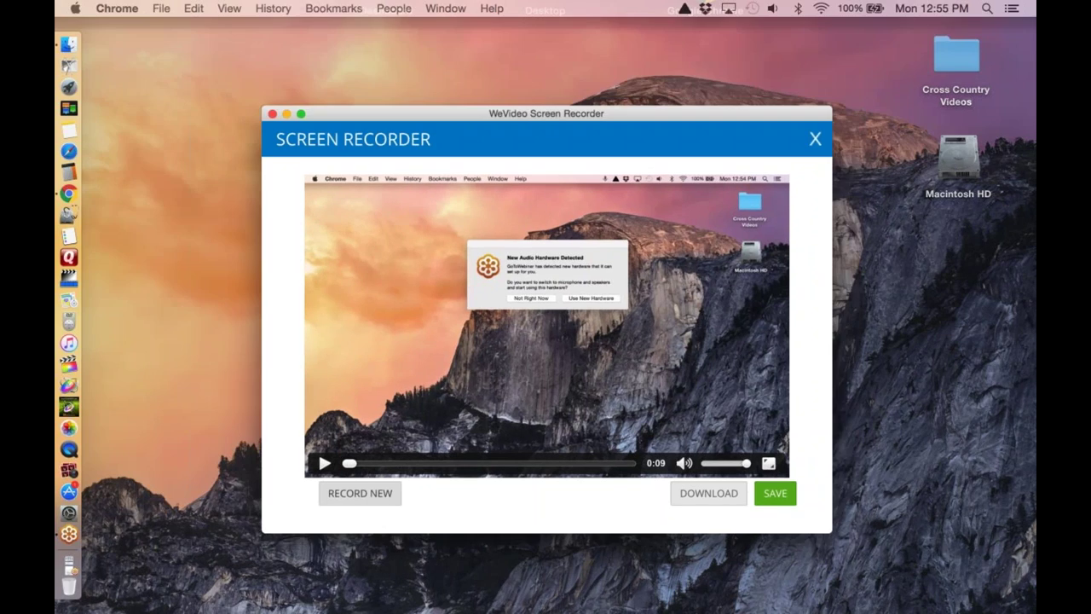
key("ctrl+Up")
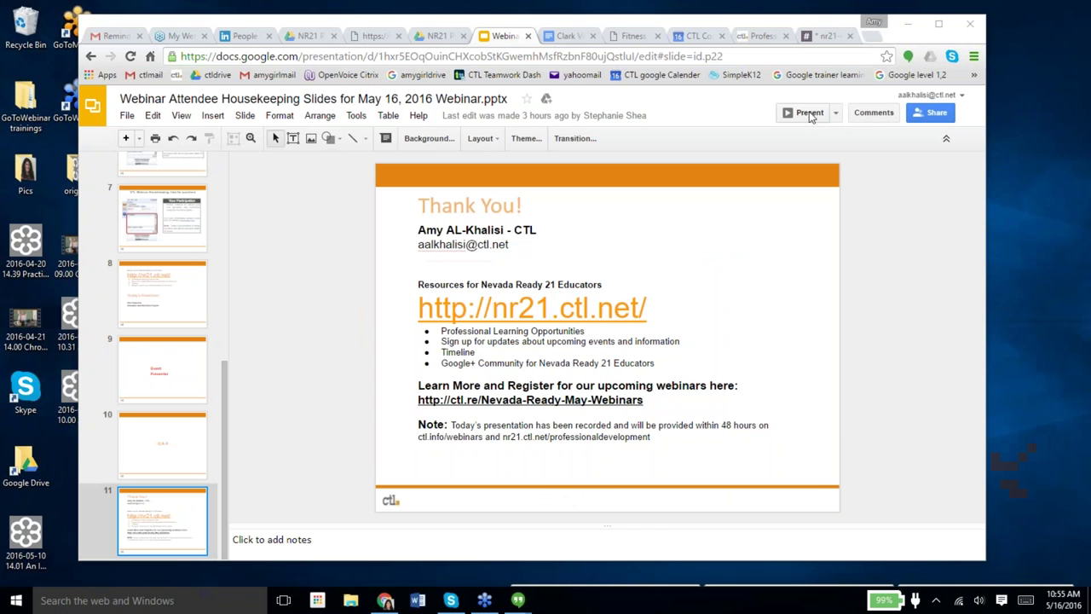
left_click(810, 117)
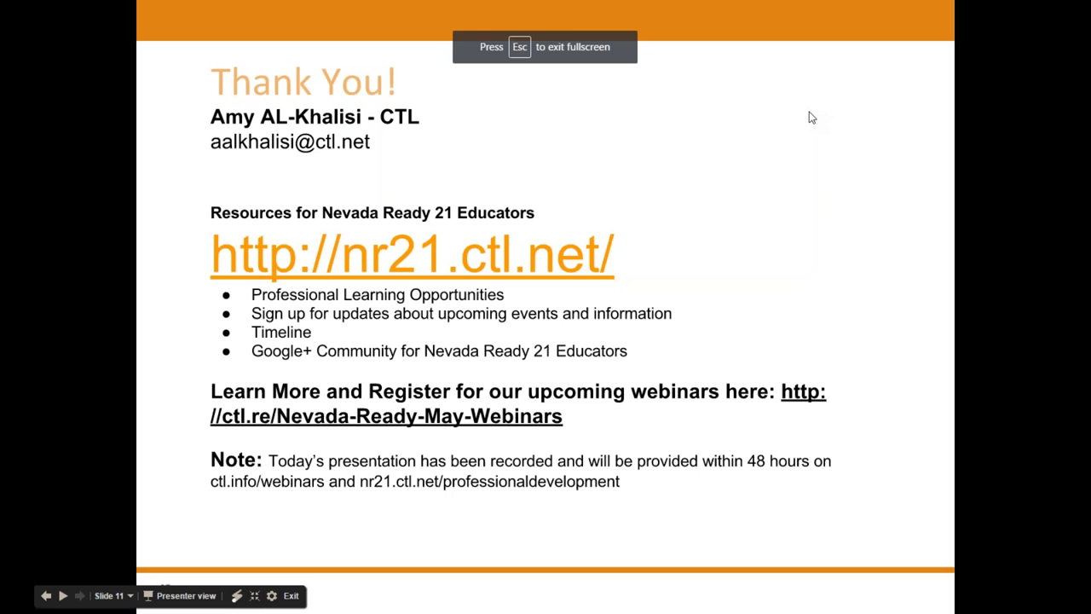